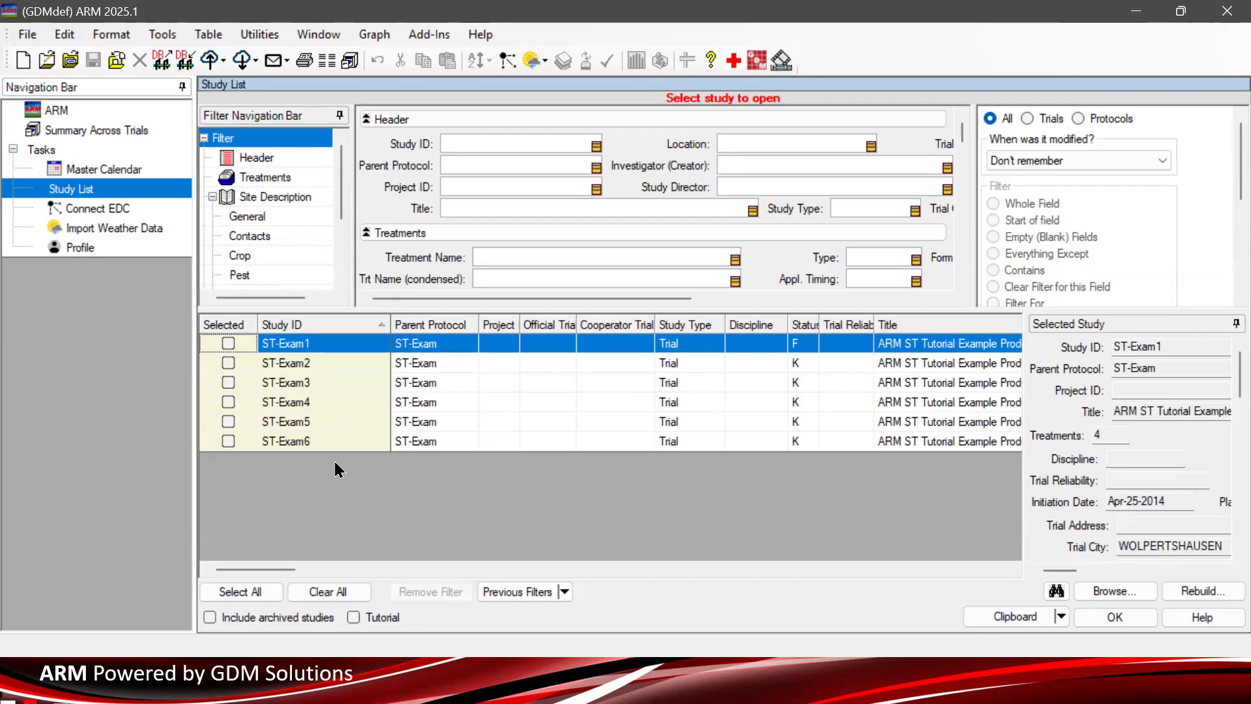
Start a new protocol and open its study design settings
click(141, 347)
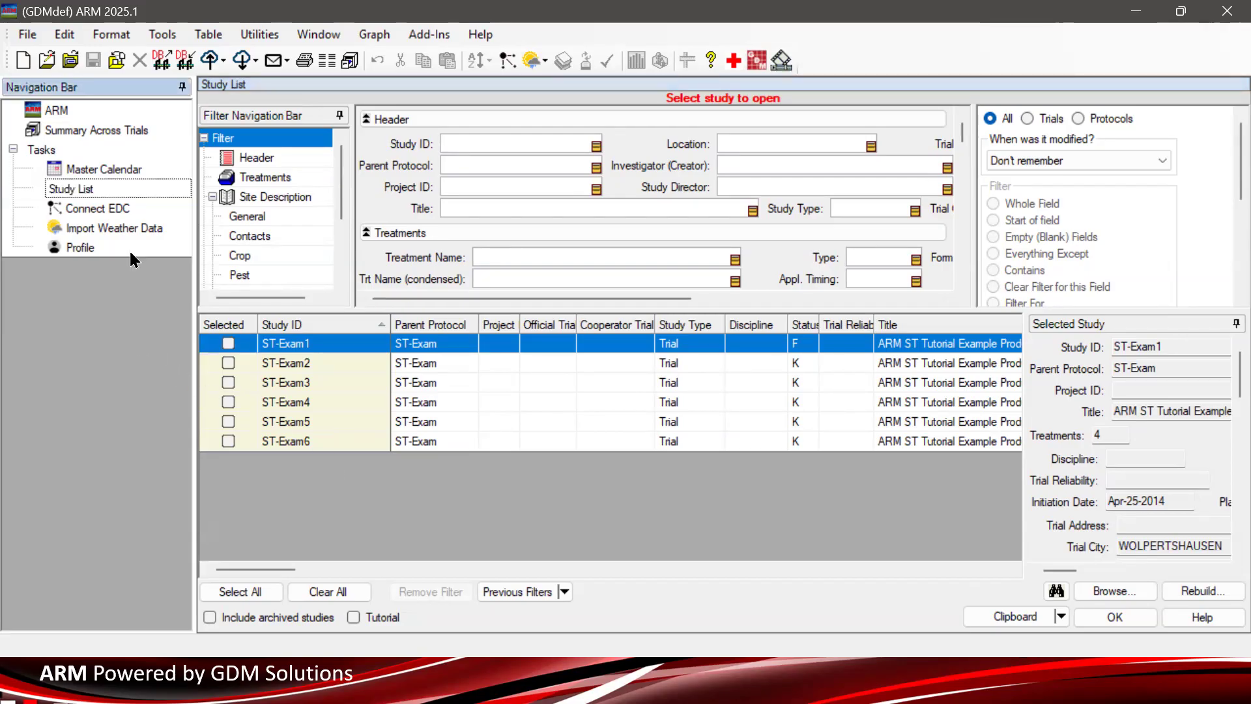
click(29, 40)
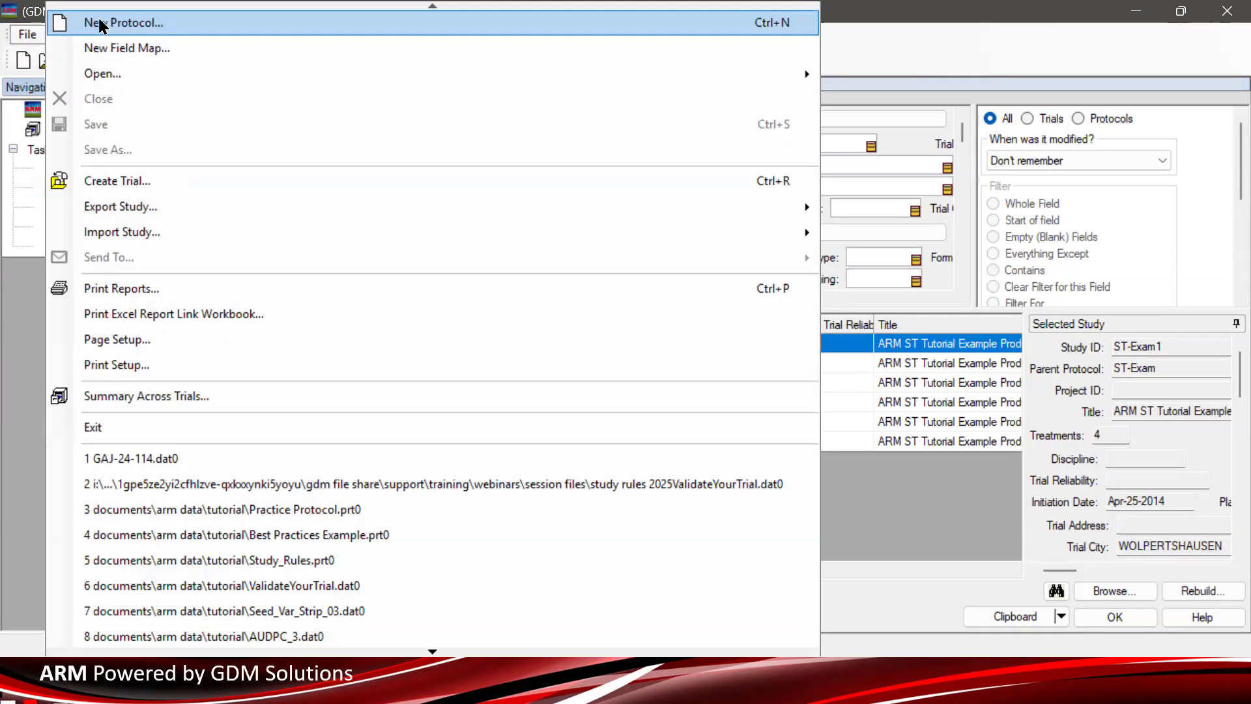
click(120, 29)
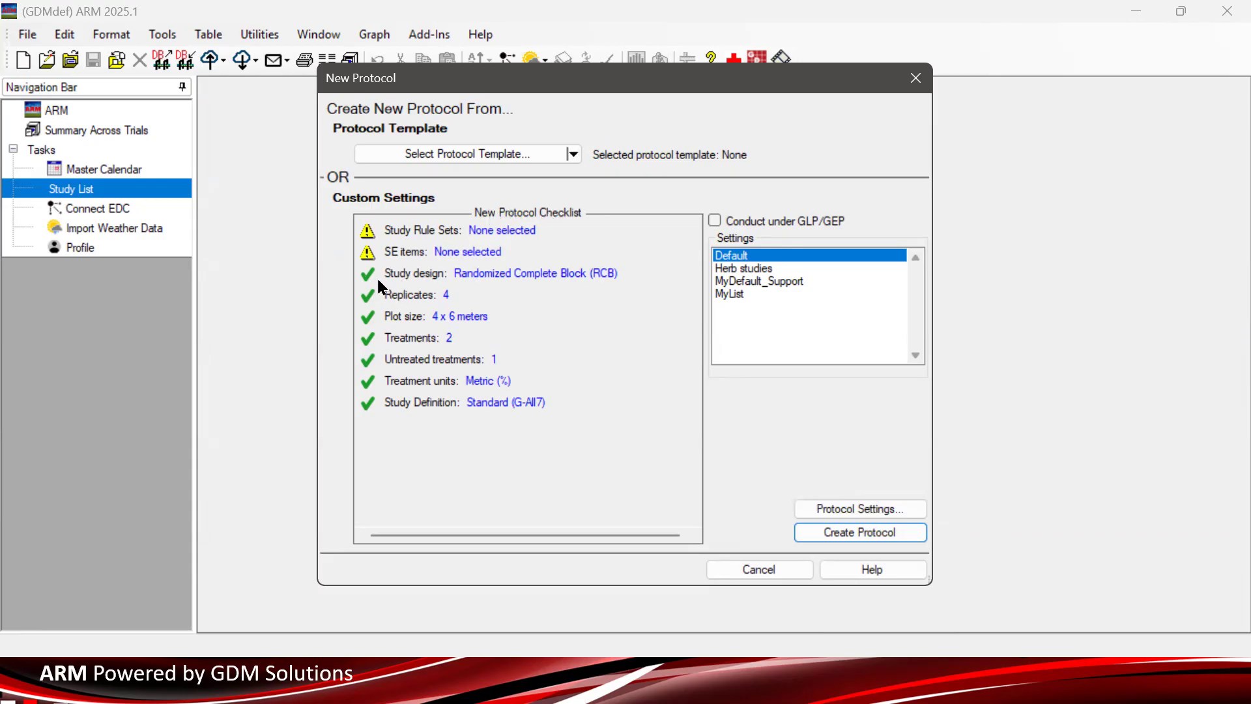
click(543, 276)
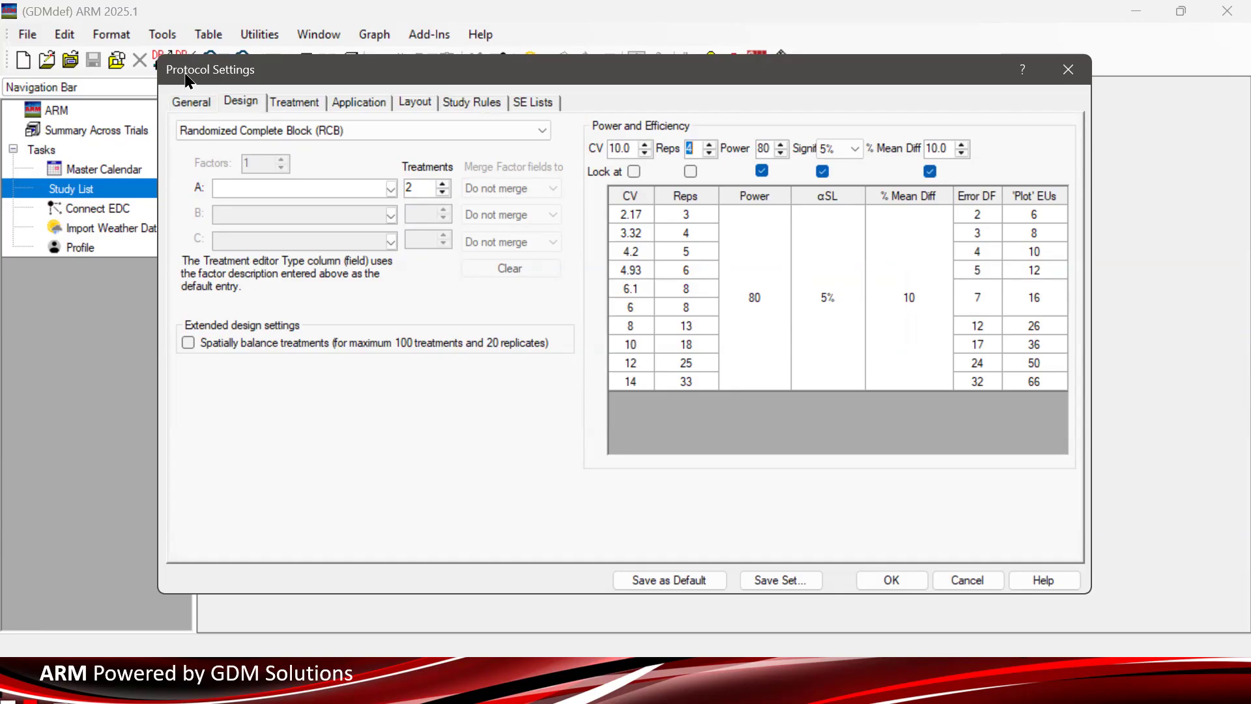
Set the protocol's experimental design to Factorial (RCB)
click(417, 138)
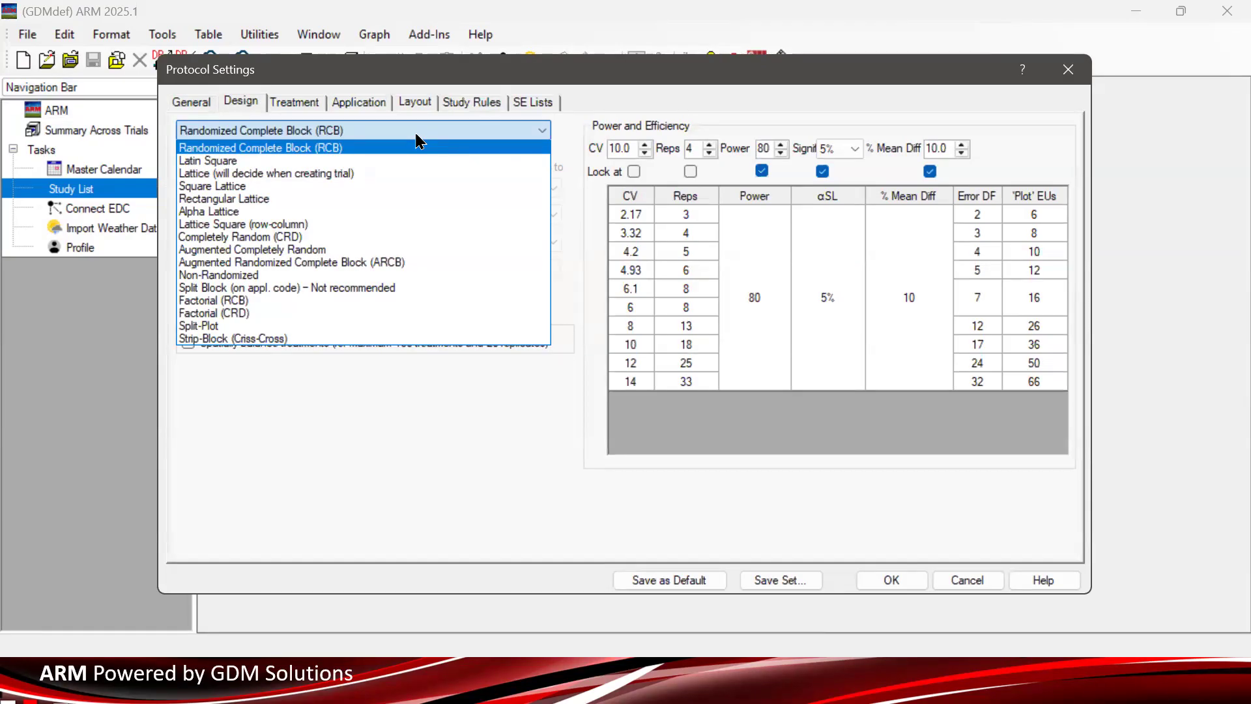
click(276, 303)
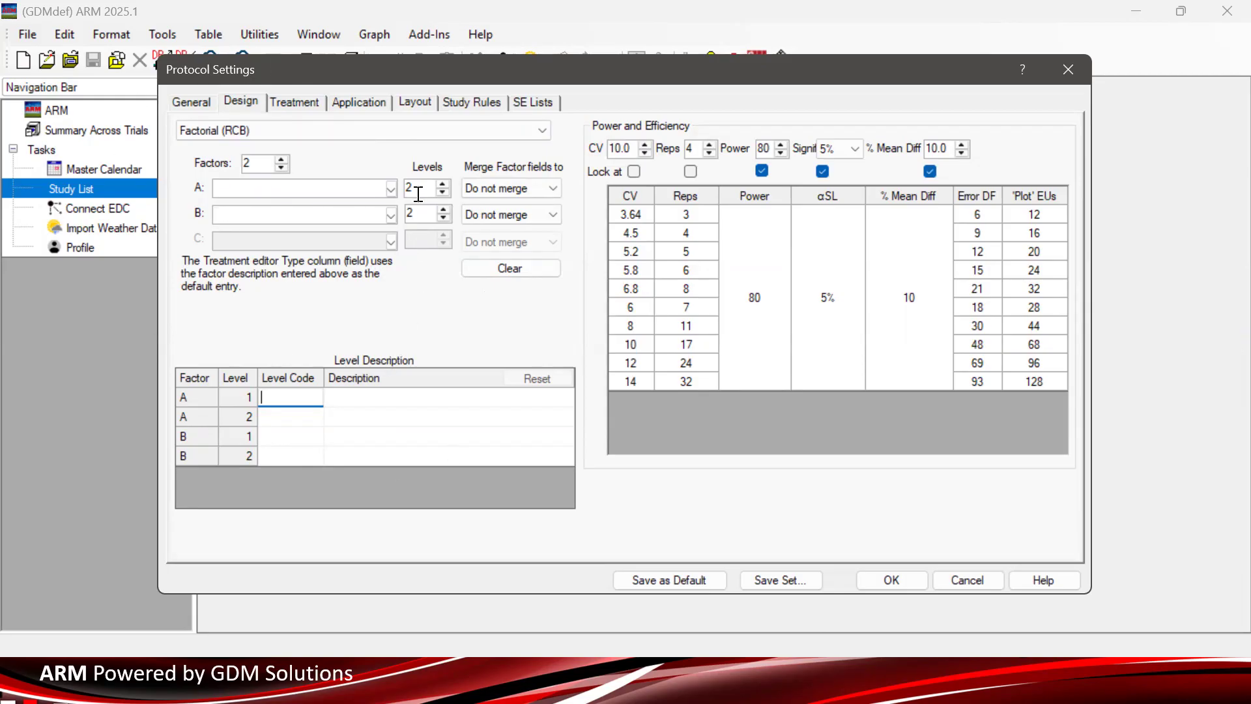
Browse the available factor descriptions for factor A and close the list without choosing one
click(251, 190)
mouse_move(209, 169)
click(391, 188)
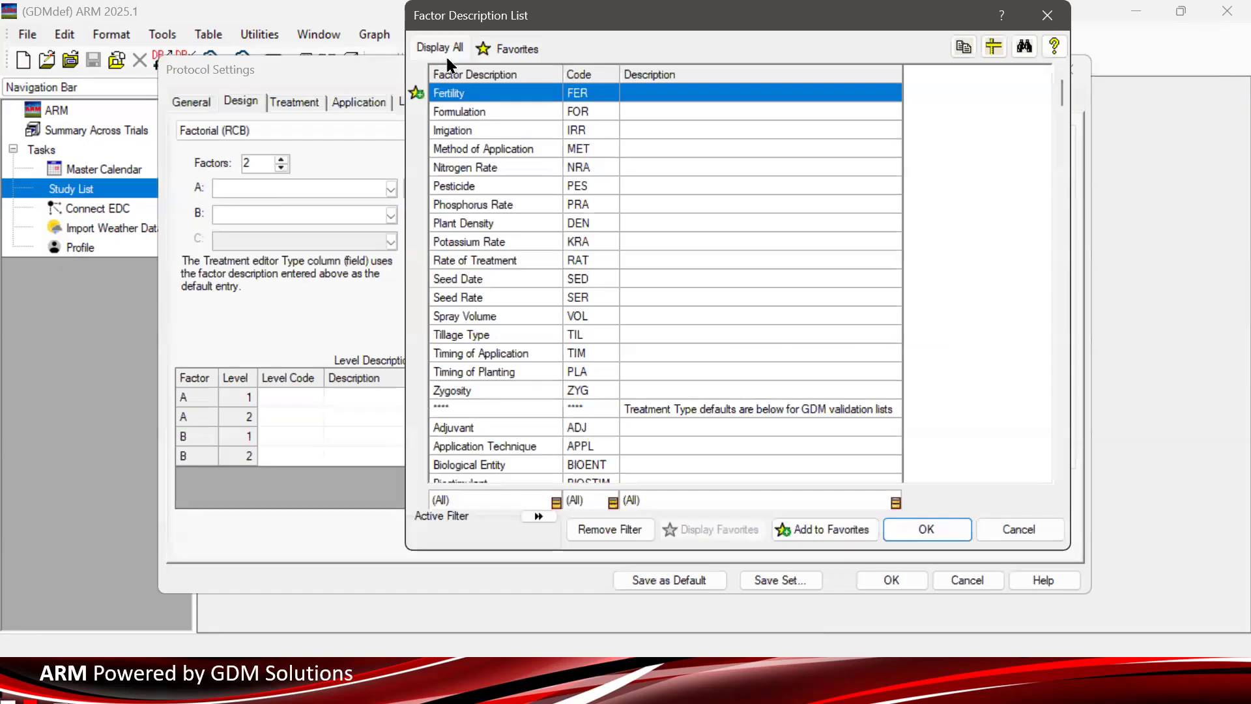
drag(434, 29, 477, 93)
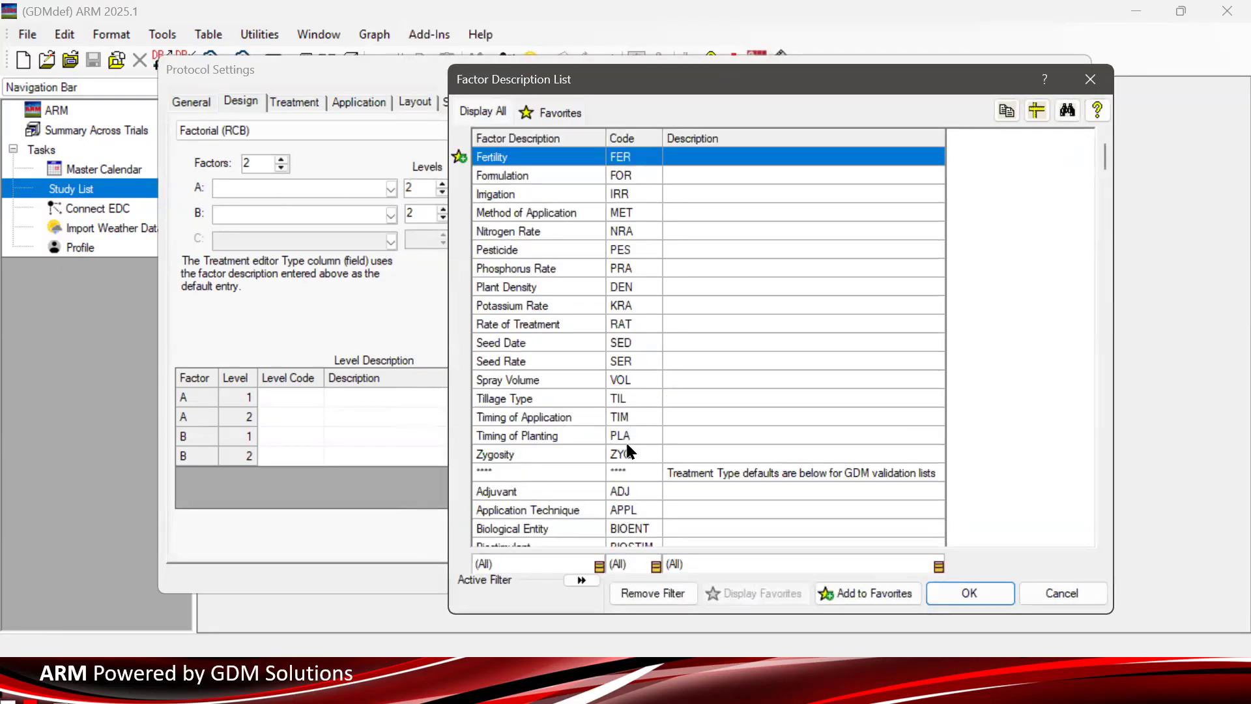
key(Down)
key(Down)
key(Down)
key(Down)
key(Down)
key(Down)
key(Down)
key(Down)
key(Down)
key(Down)
key(Down)
key(Down)
key(Down)
key(Down)
key(Down)
key(Down)
key(Down)
key(Down)
key(Down)
key(Down)
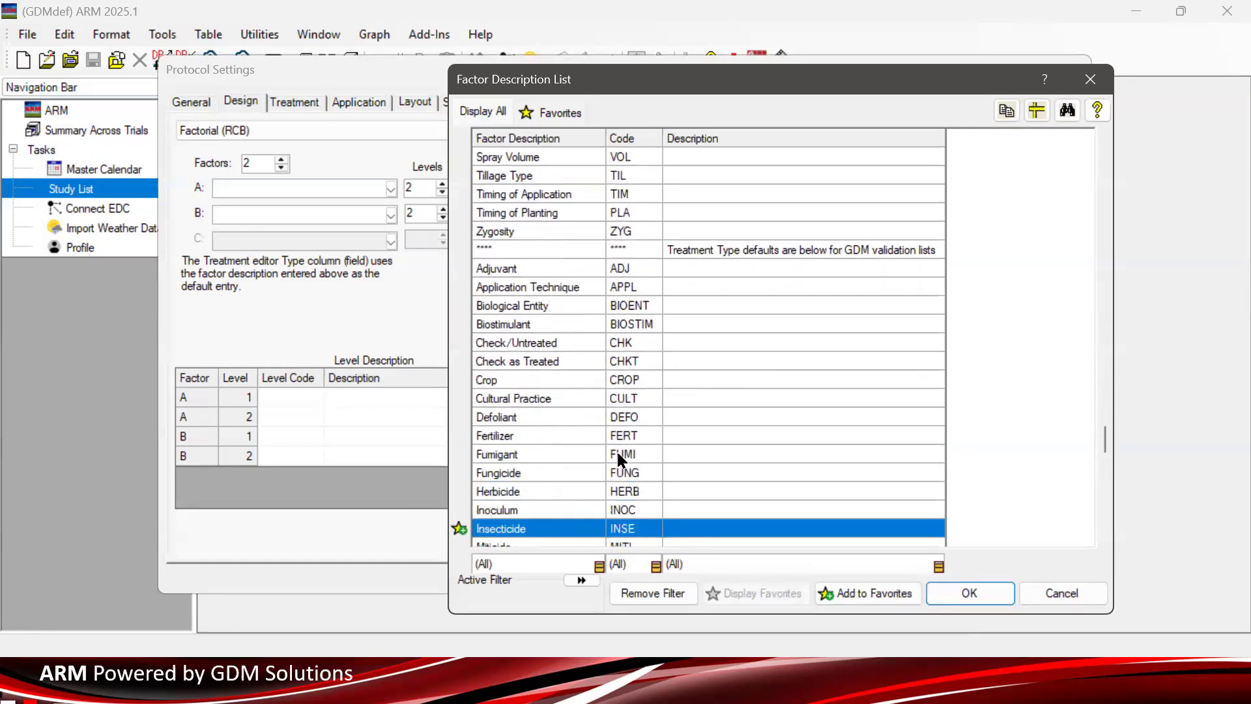
key(Down)
key(Down)
key(Down)
key(Down)
key(Up)
key(Up)
key(Up)
key(Up)
key(Down)
key(Up)
key(Up)
key(Up)
key(Up)
key(Up)
key(Up)
key(Up)
key(Up)
key(Up)
key(Up)
key(Up)
key(Up)
key(Up)
key(Up)
key(Up)
key(Up)
key(Up)
key(Up)
key(Up)
scroll(549, 447, up, 2)
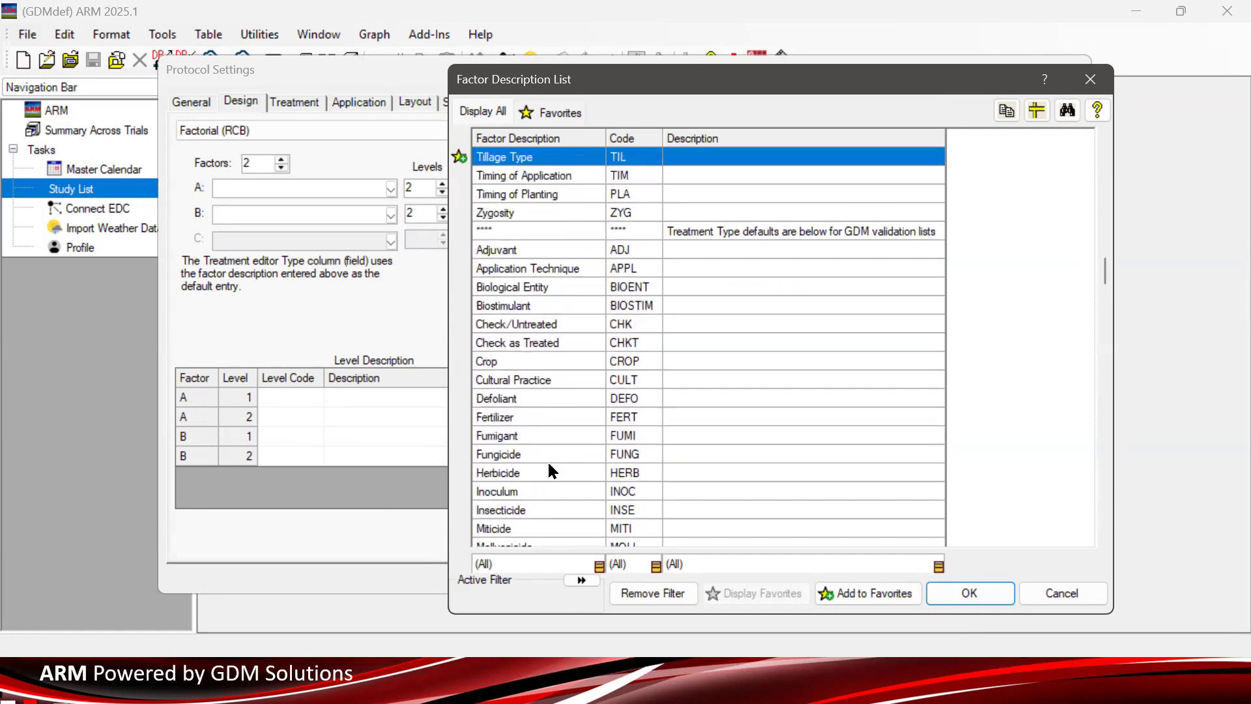
click(564, 318)
scroll(567, 357, down, 1)
key(Down)
key(Down)
key(Down)
key(Down)
key(Down)
key(Down)
key(Down)
key(Down)
key(Down)
key(Down)
key(Down)
key(Down)
key(Down)
key(Down)
key(Down)
key(Down)
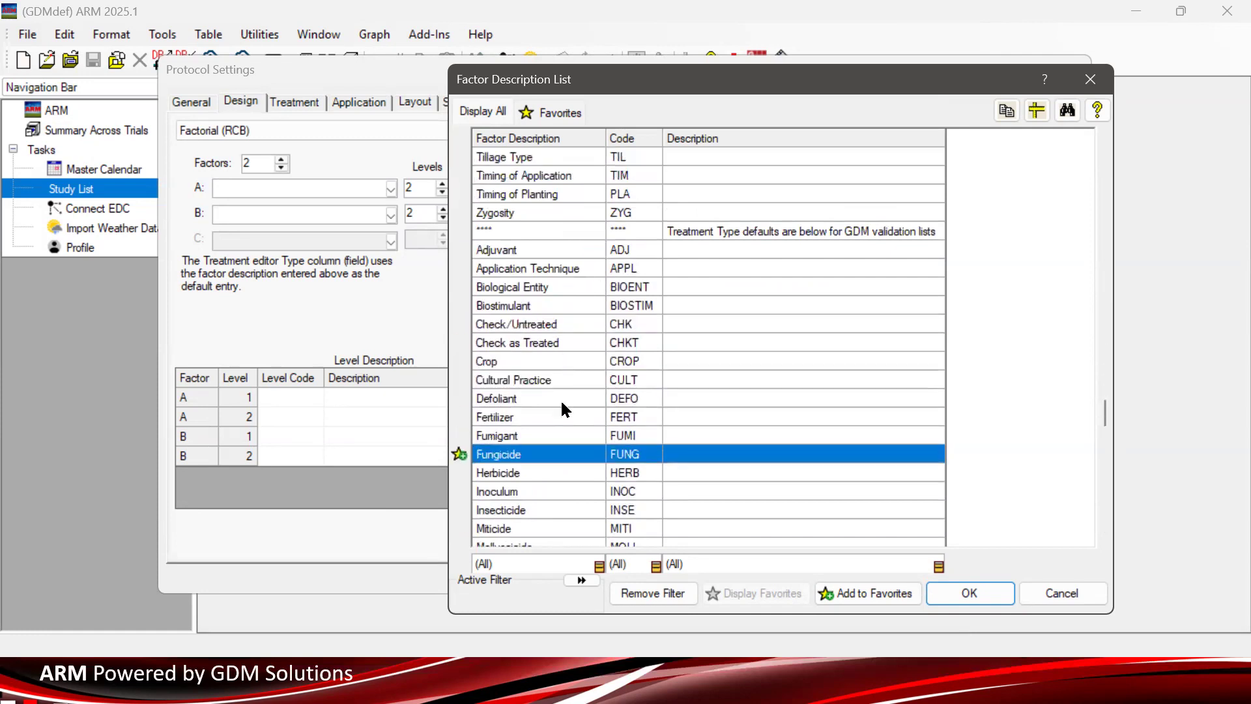
key(Up)
key(Up)
key(Up)
key(Up)
key(Up)
key(Up)
key(Up)
key(Up)
key(Up)
key(Up)
key(Up)
key(Up)
key(Up)
key(Up)
key(Up)
key(Up)
key(Up)
key(Up)
key(Up)
key(Up)
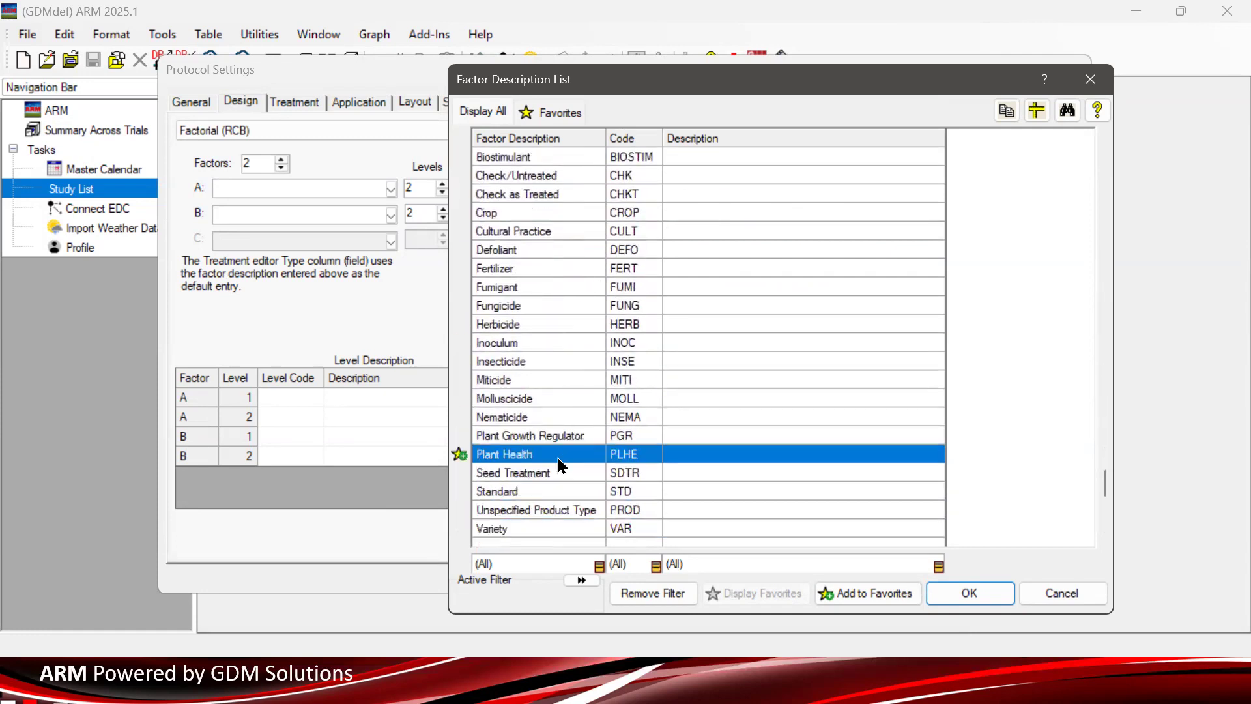
key(Up)
key(Up)
key(Up)
key(Up)
key(Up)
key(Up)
key(Up)
key(Up)
key(Up)
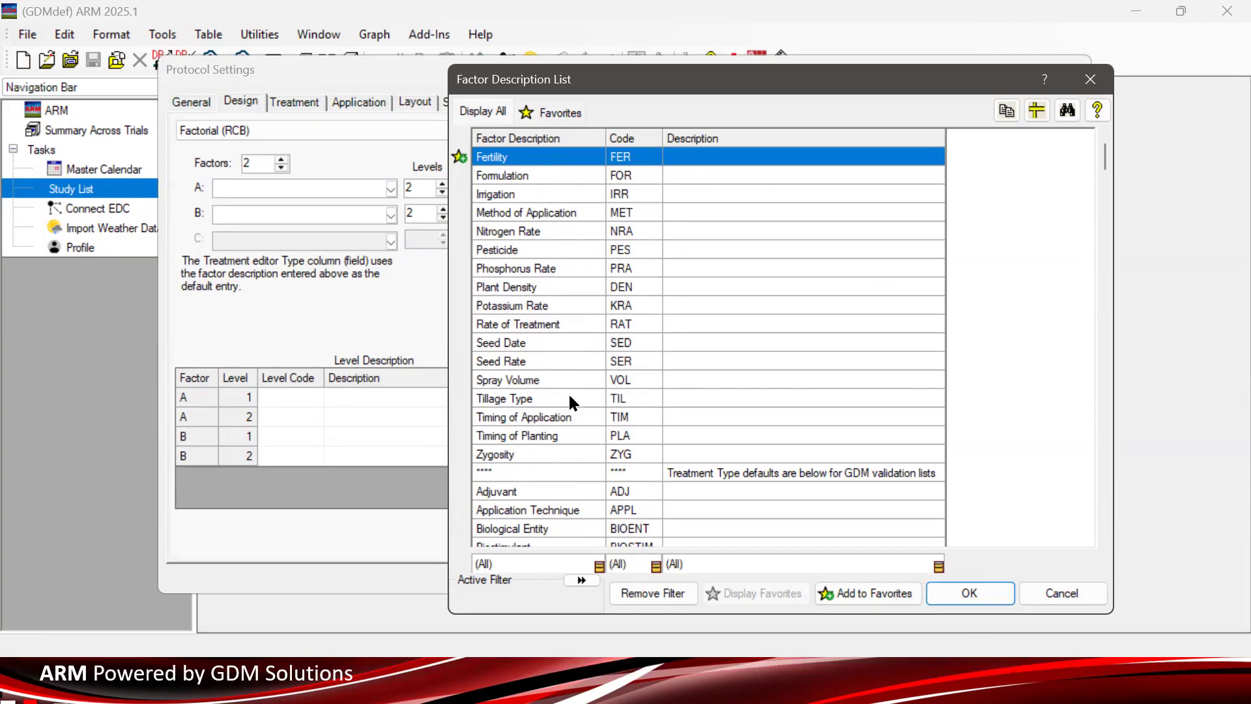
click(1084, 591)
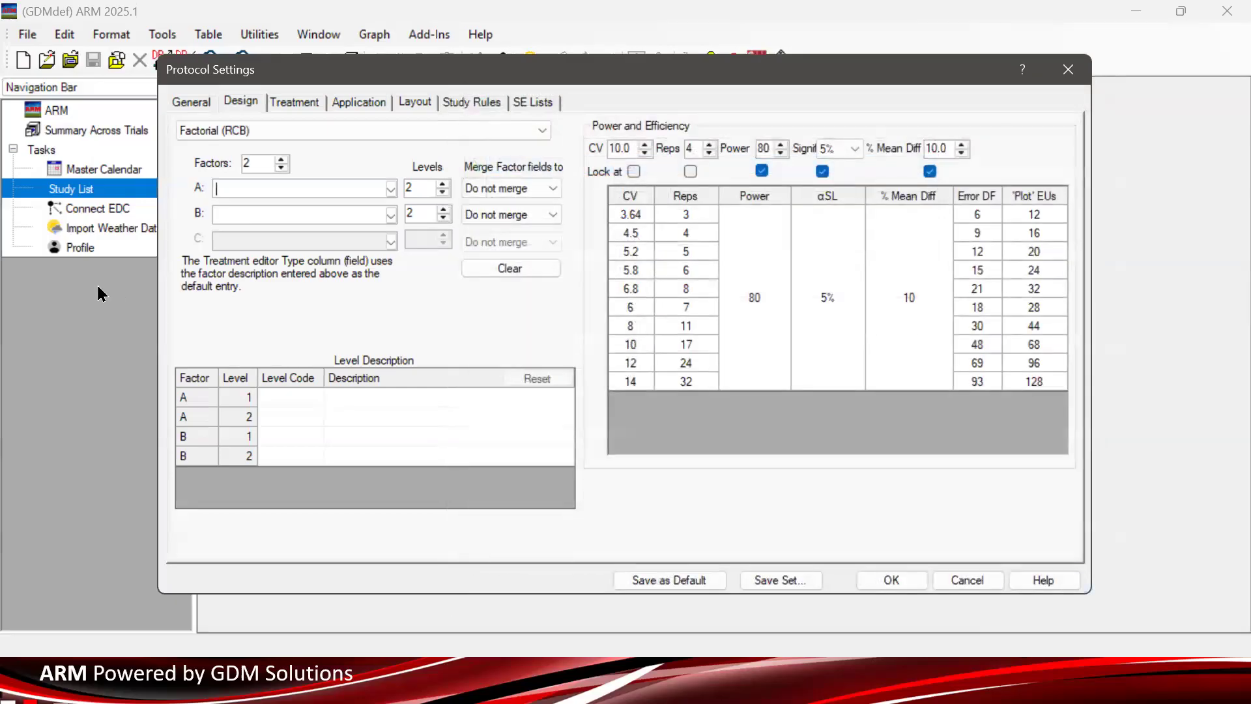
Switch the experimental design to Split-Plot
click(301, 130)
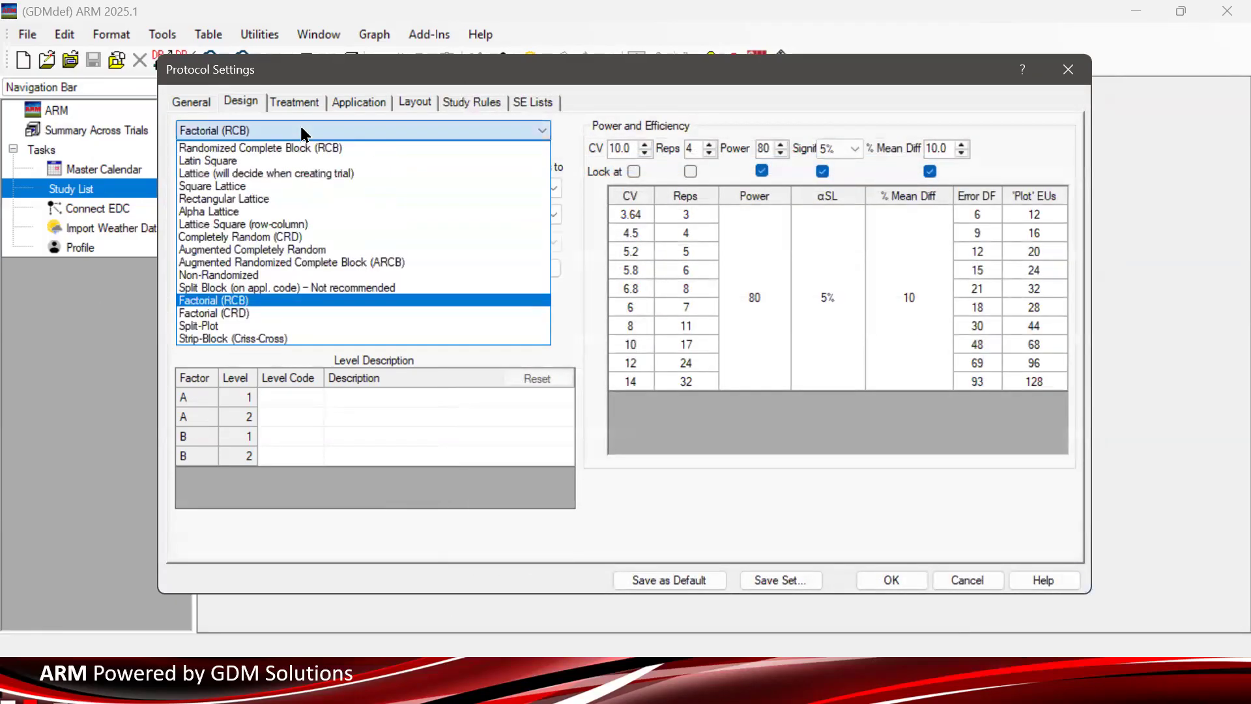
click(192, 328)
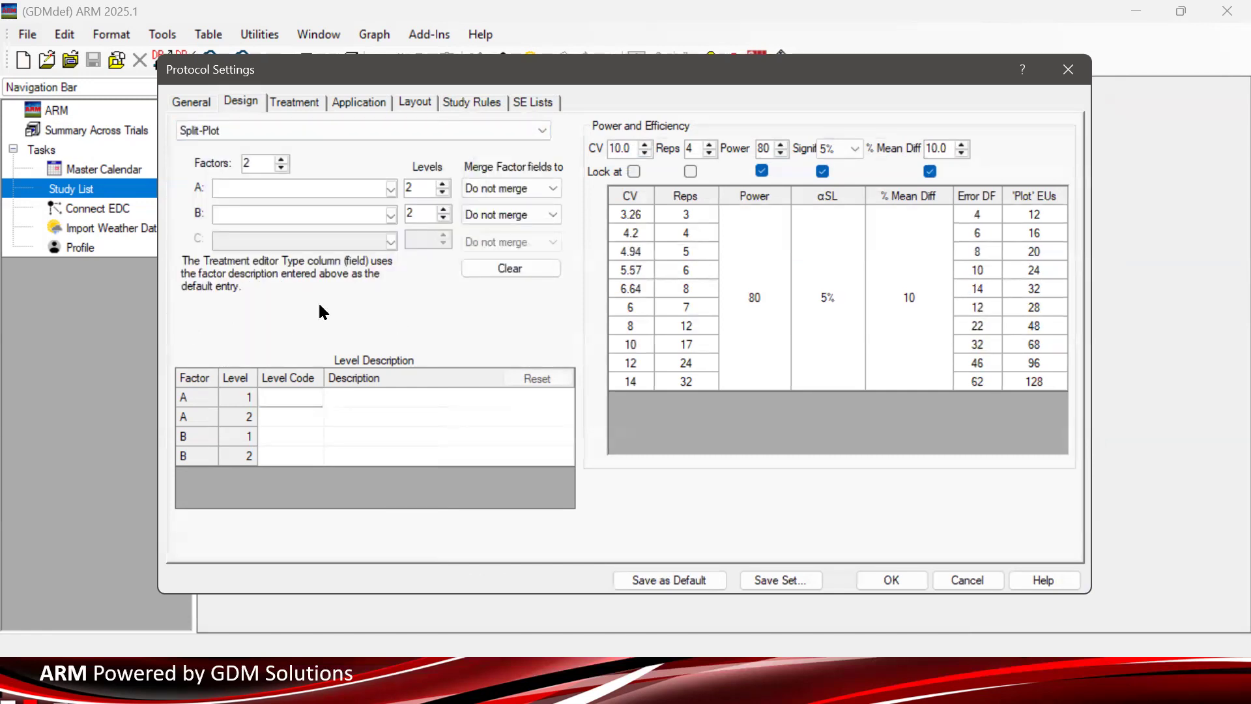
Describe factor A as Tillage Type from the factor description list and give it 3 levels
click(308, 185)
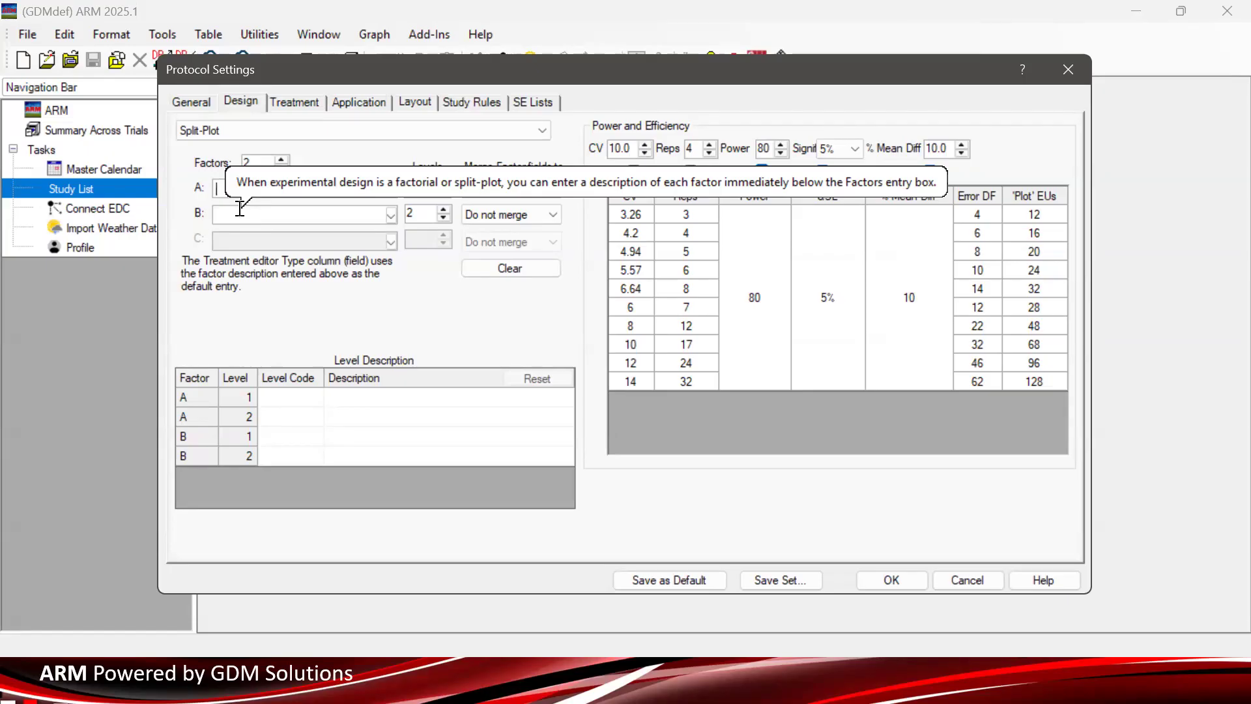
click(391, 214)
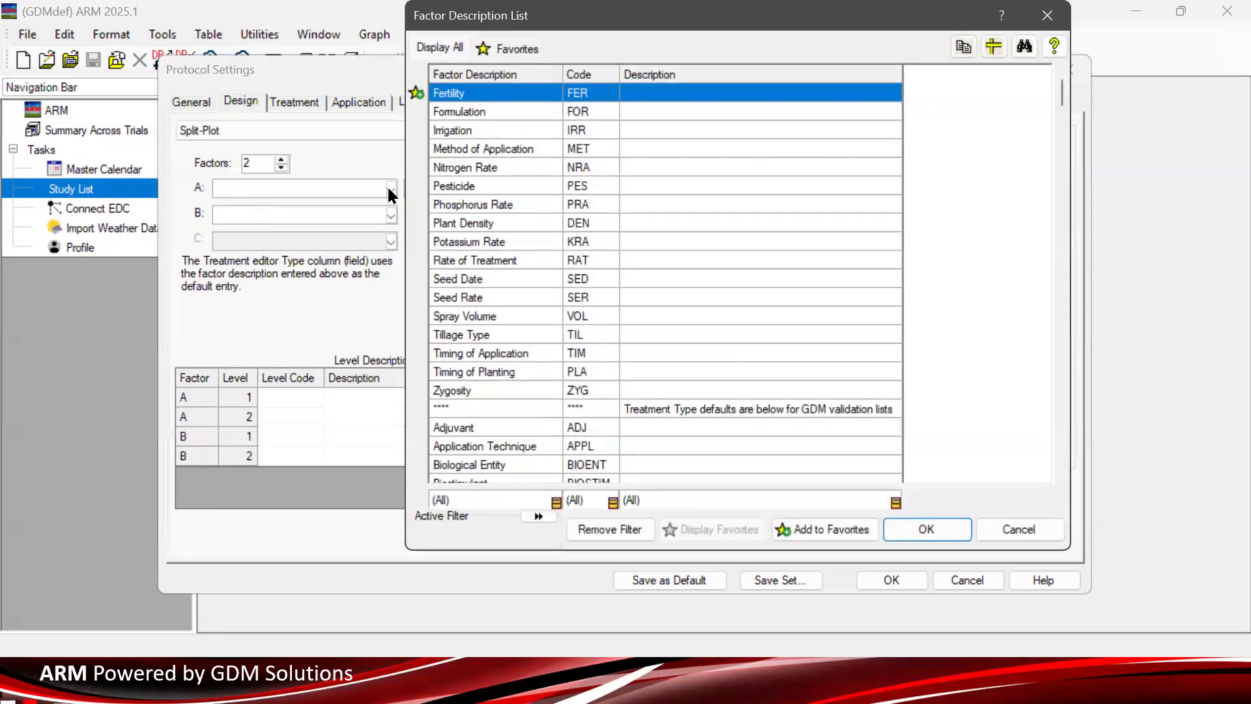
click(459, 336)
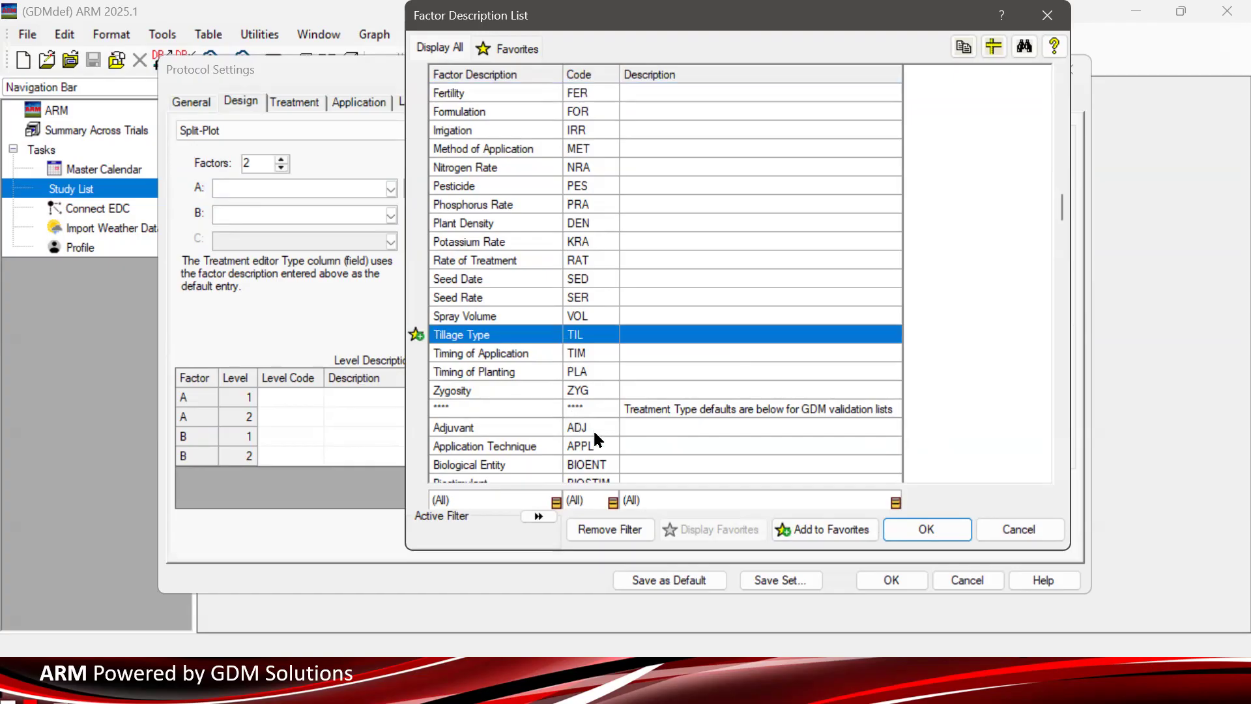
scroll(593, 434, down, 14)
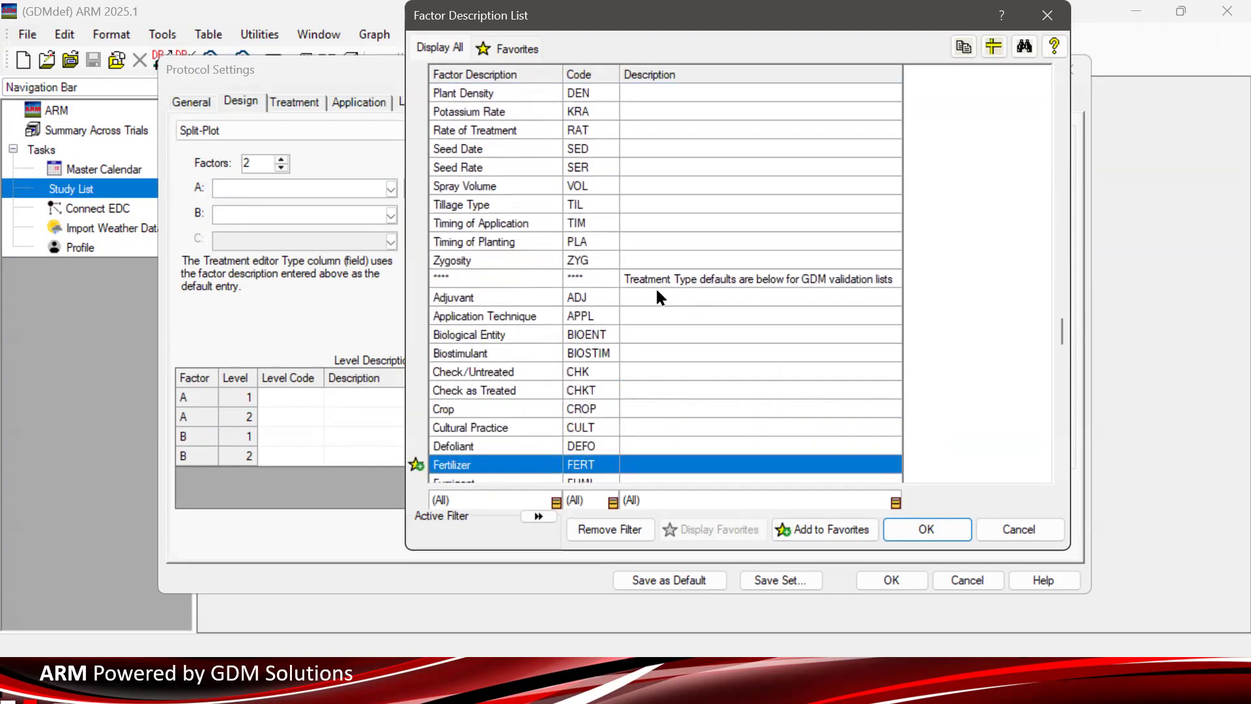
click(591, 430)
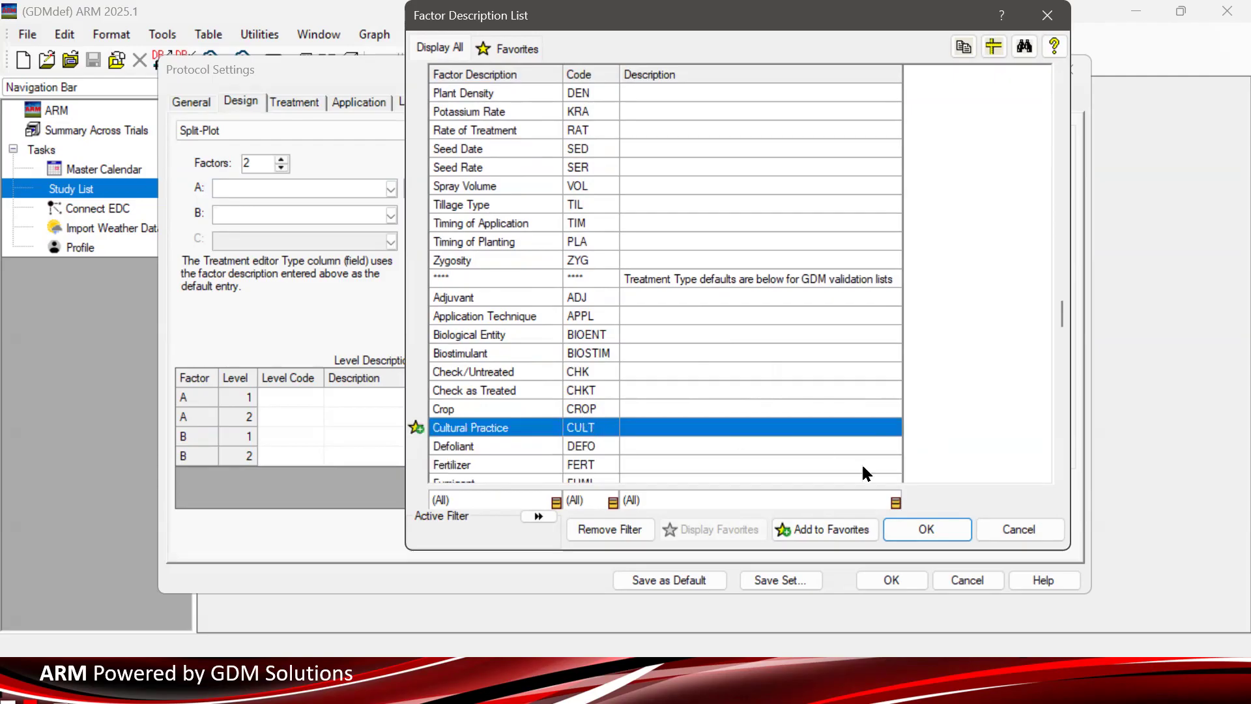
click(473, 205)
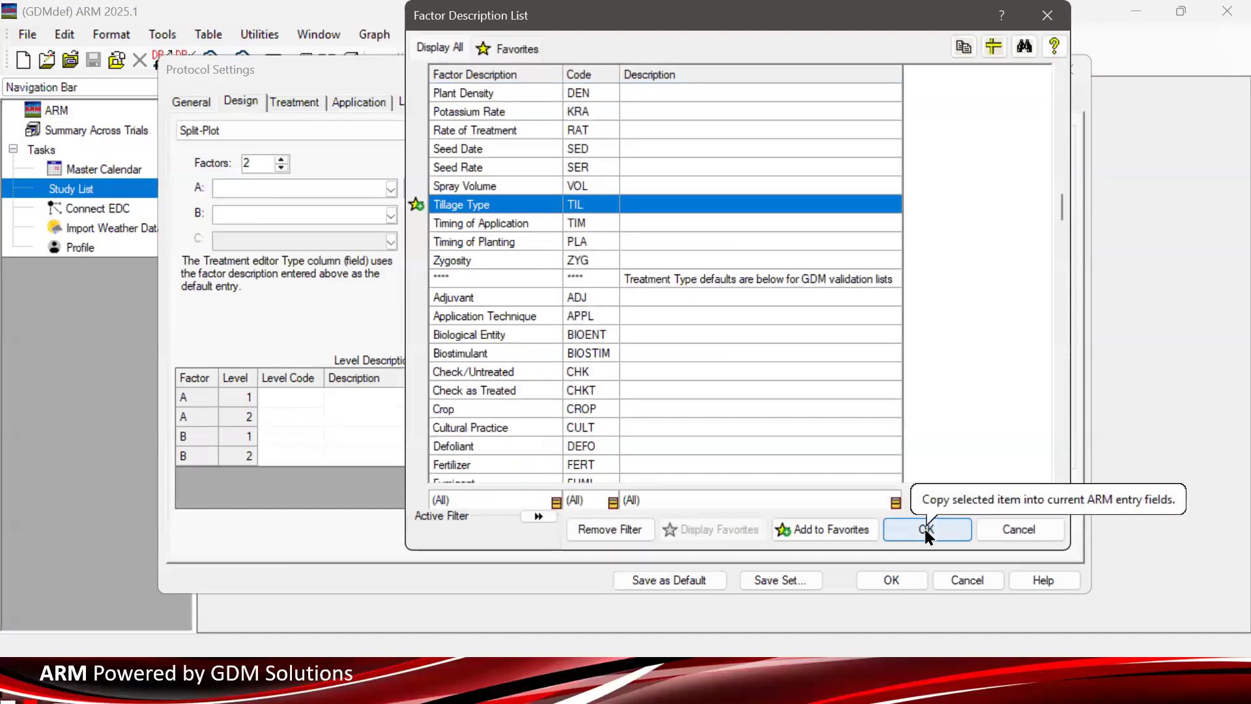
click(924, 527)
drag(226, 189, 293, 189)
click(292, 191)
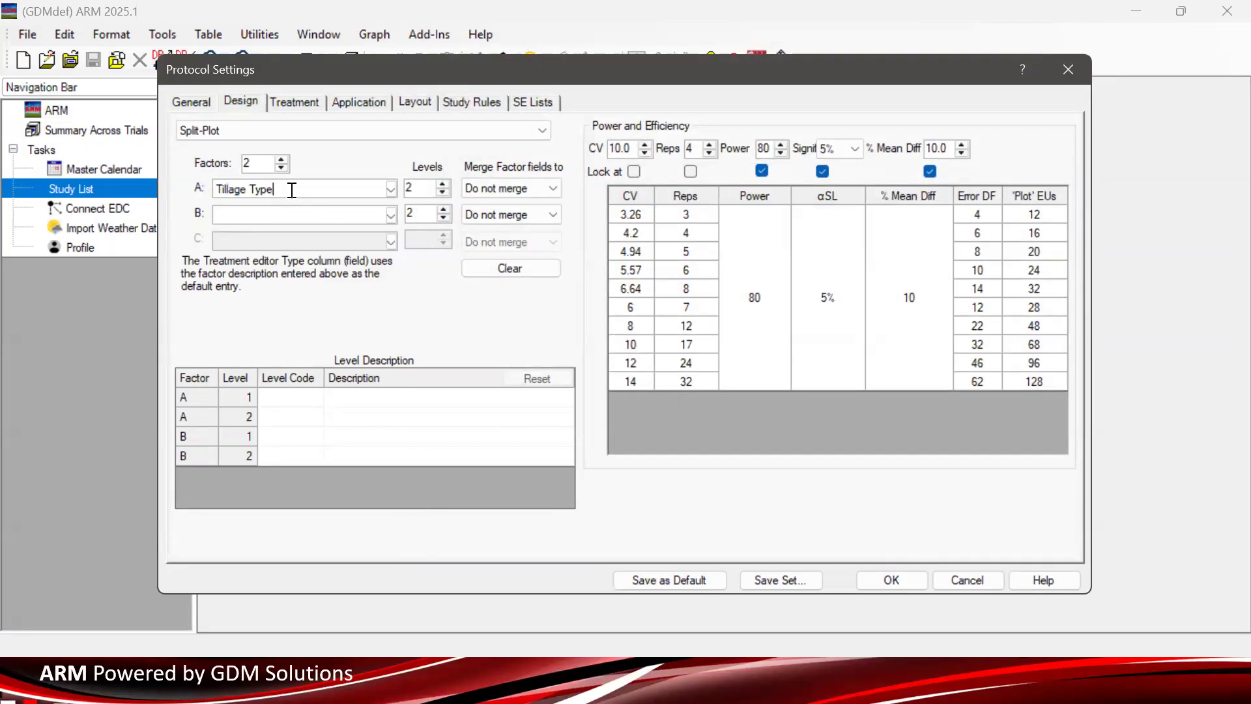
key(Tab)
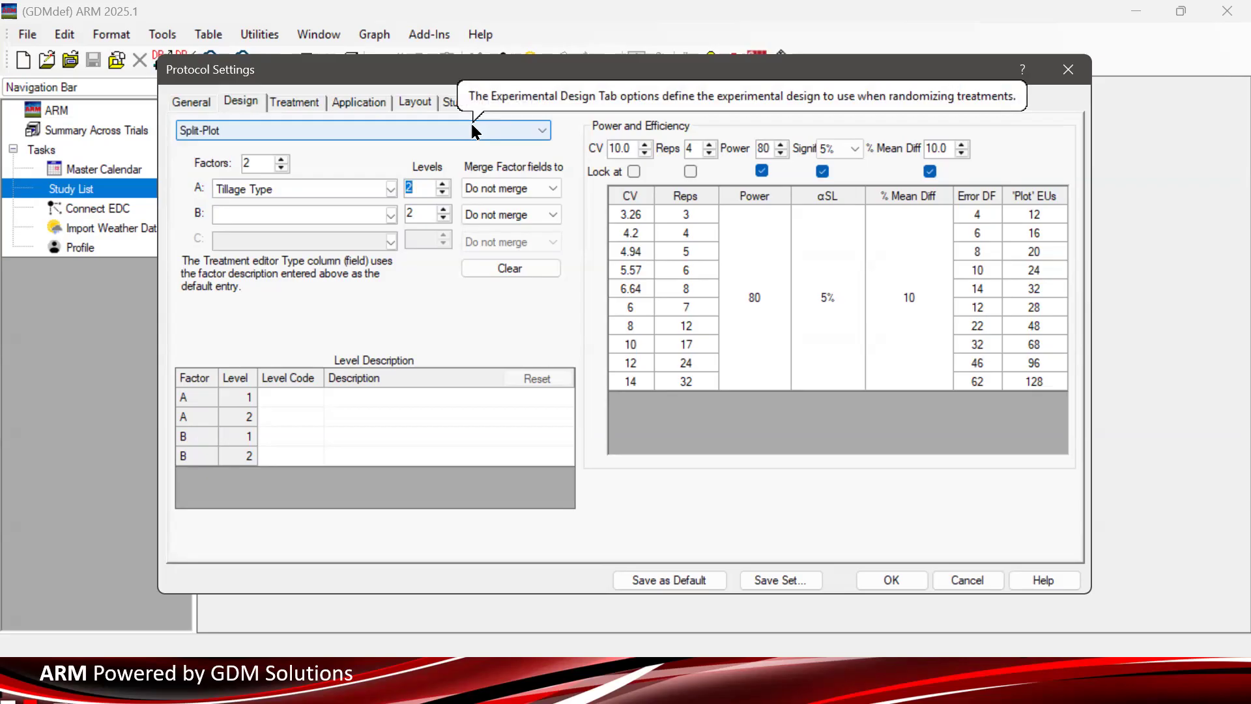
click(442, 184)
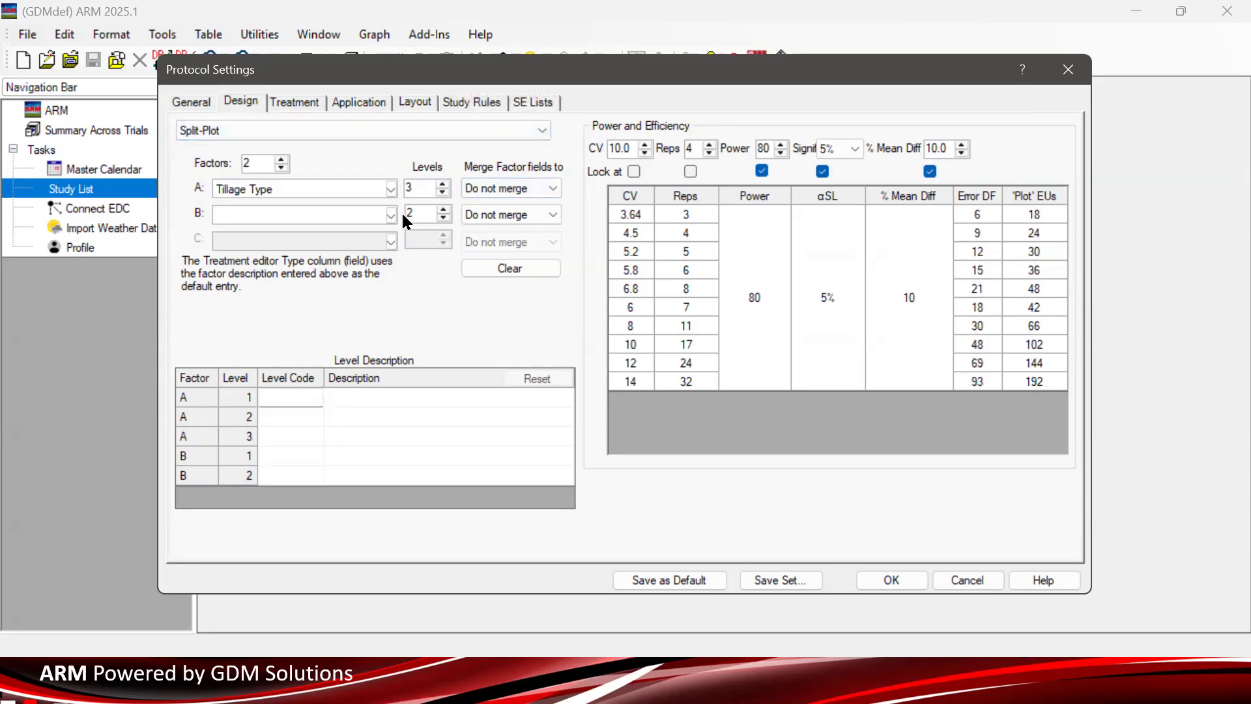
Describe factor B as Herbicide from the factor description list and give it 4 levels
click(302, 214)
click(393, 213)
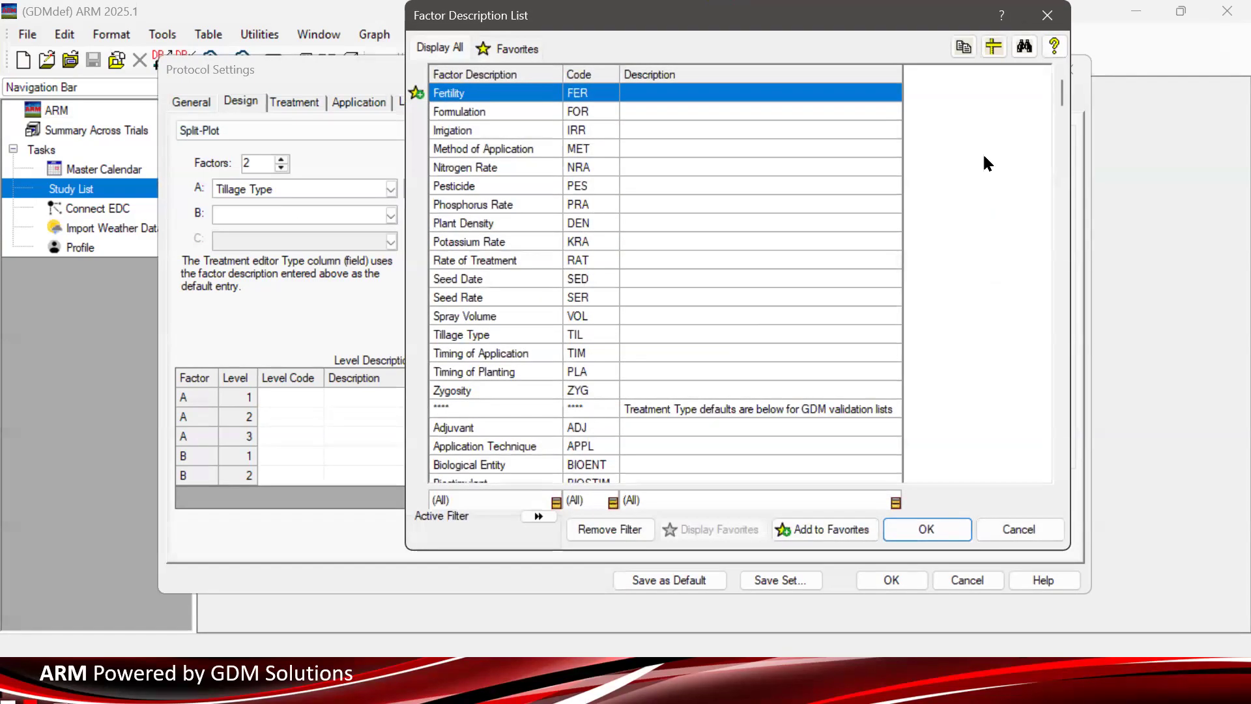
key(r)
key(Down)
key(Down)
key(Down)
key(Down)
key(Down)
key(Down)
key(Down)
key(Down)
key(Down)
key(Down)
key(Down)
key(Down)
key(Down)
key(Down)
key(Down)
key(Down)
key(Down)
key(Down)
key(Down)
key(Down)
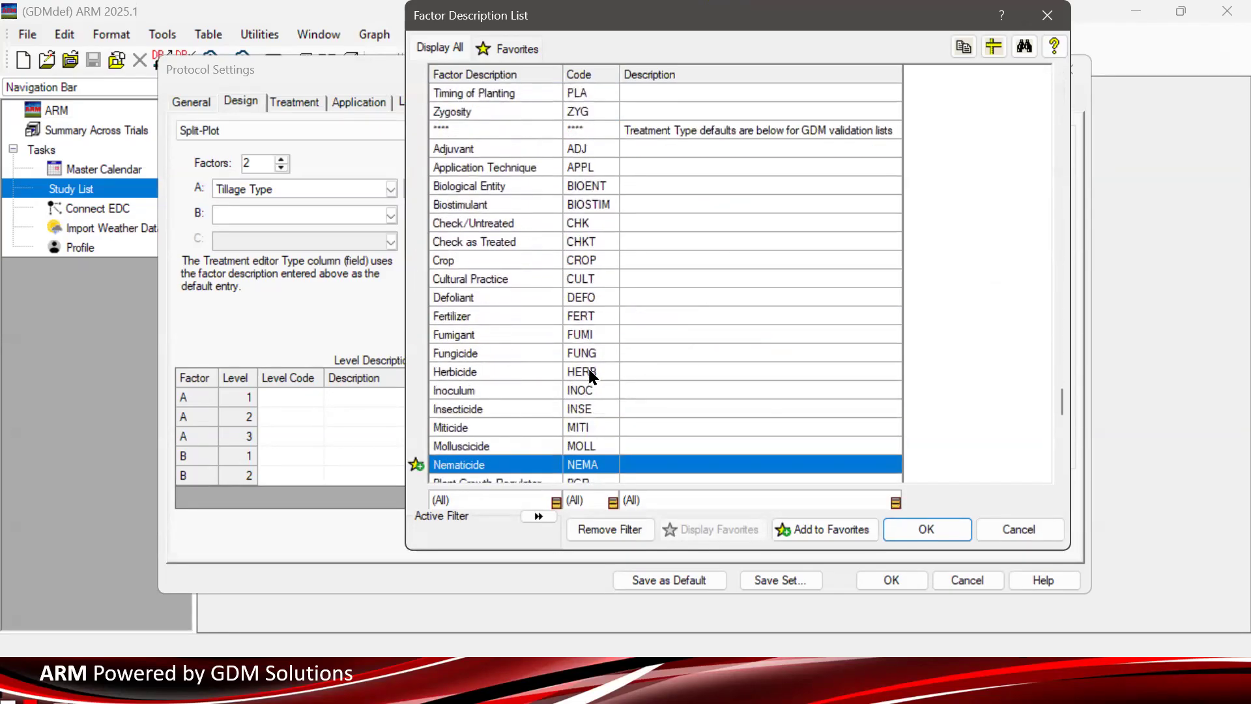
click(591, 376)
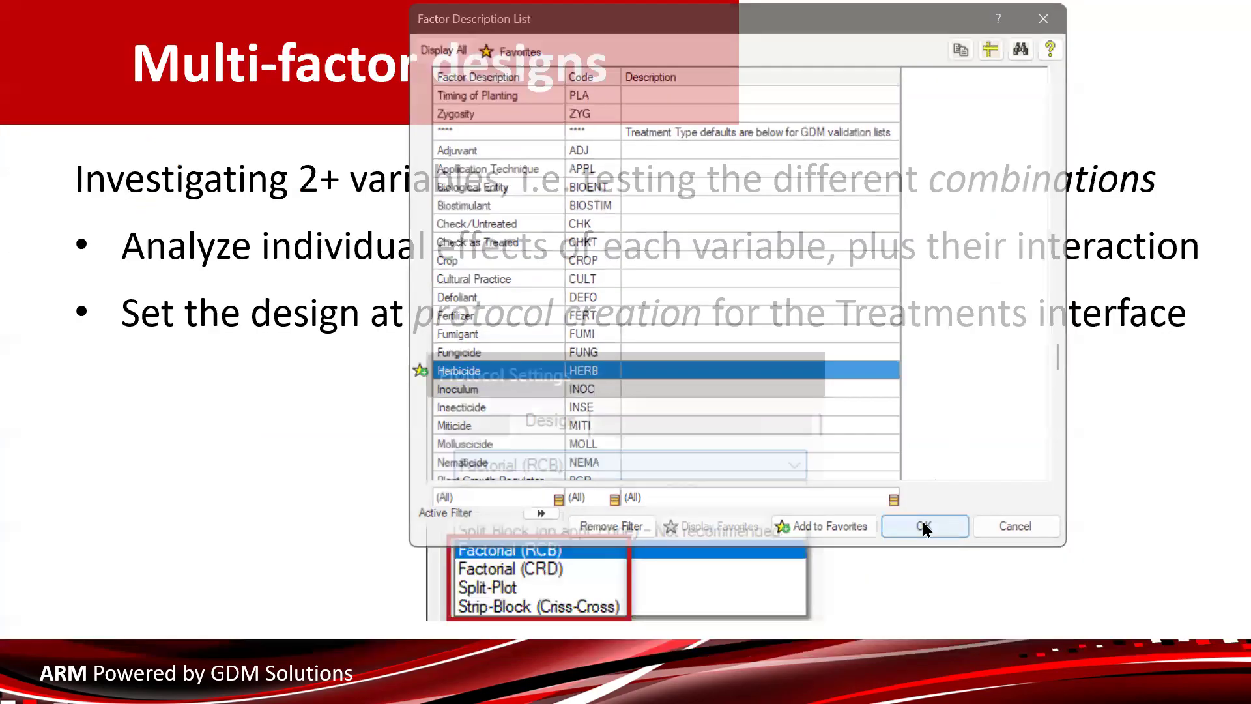
click(927, 529)
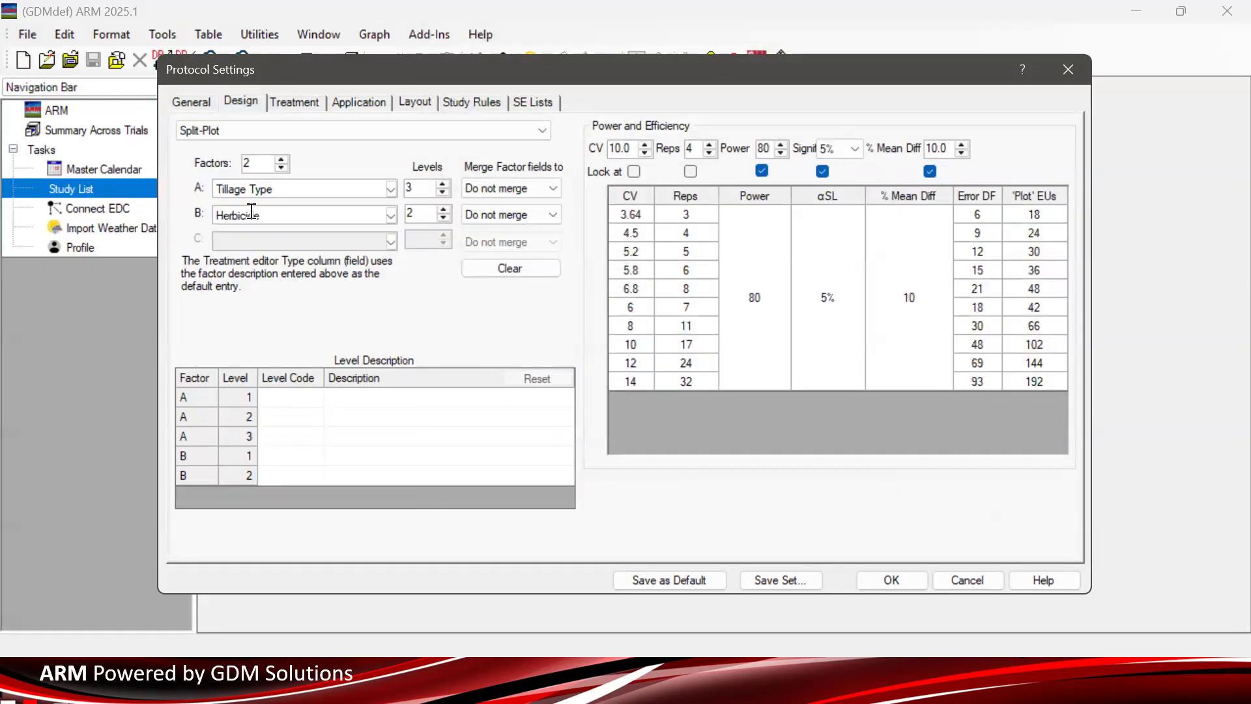
click(443, 210)
click(443, 209)
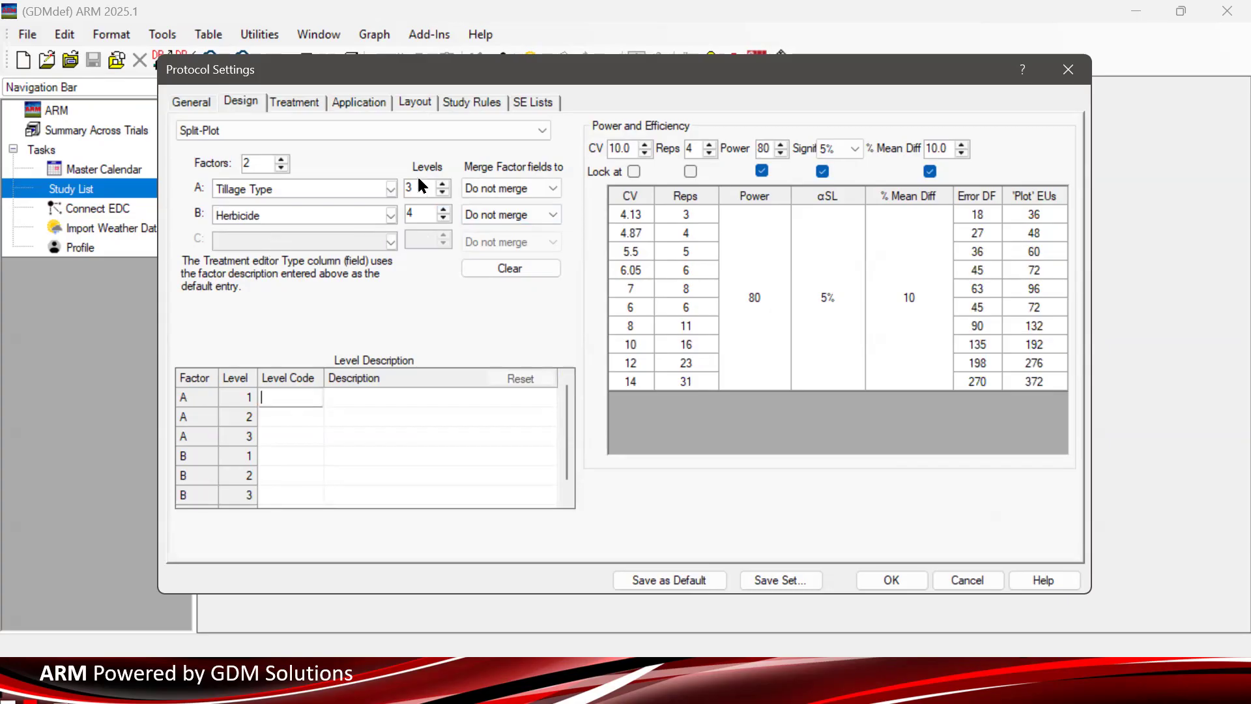
click(430, 191)
click(429, 214)
double_click(262, 215)
click(410, 210)
click(423, 190)
click(308, 187)
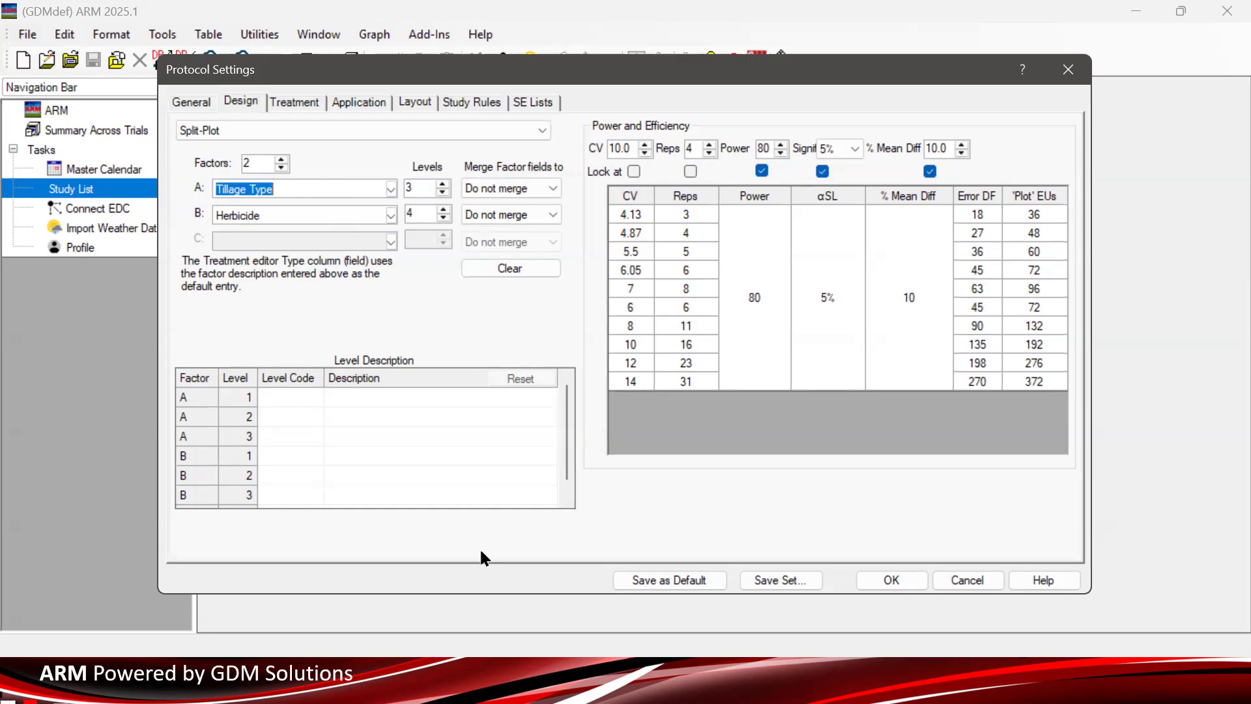
click(417, 214)
click(417, 188)
click(429, 209)
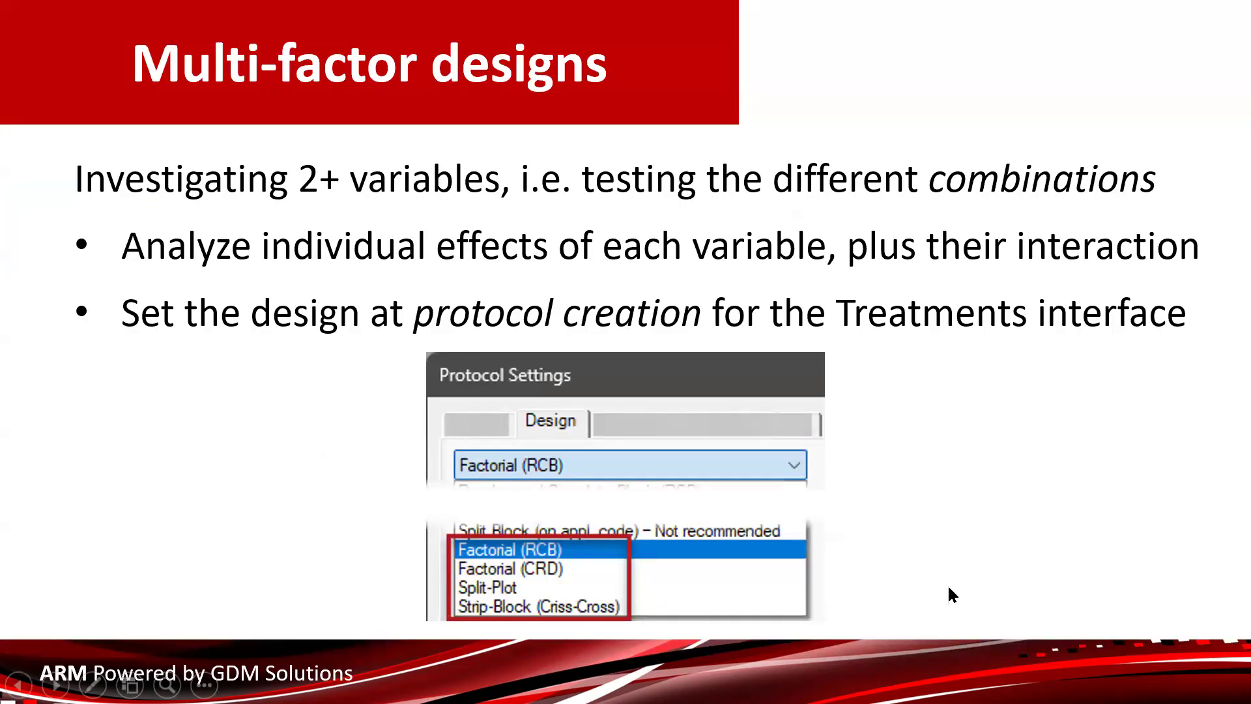
click(1008, 504)
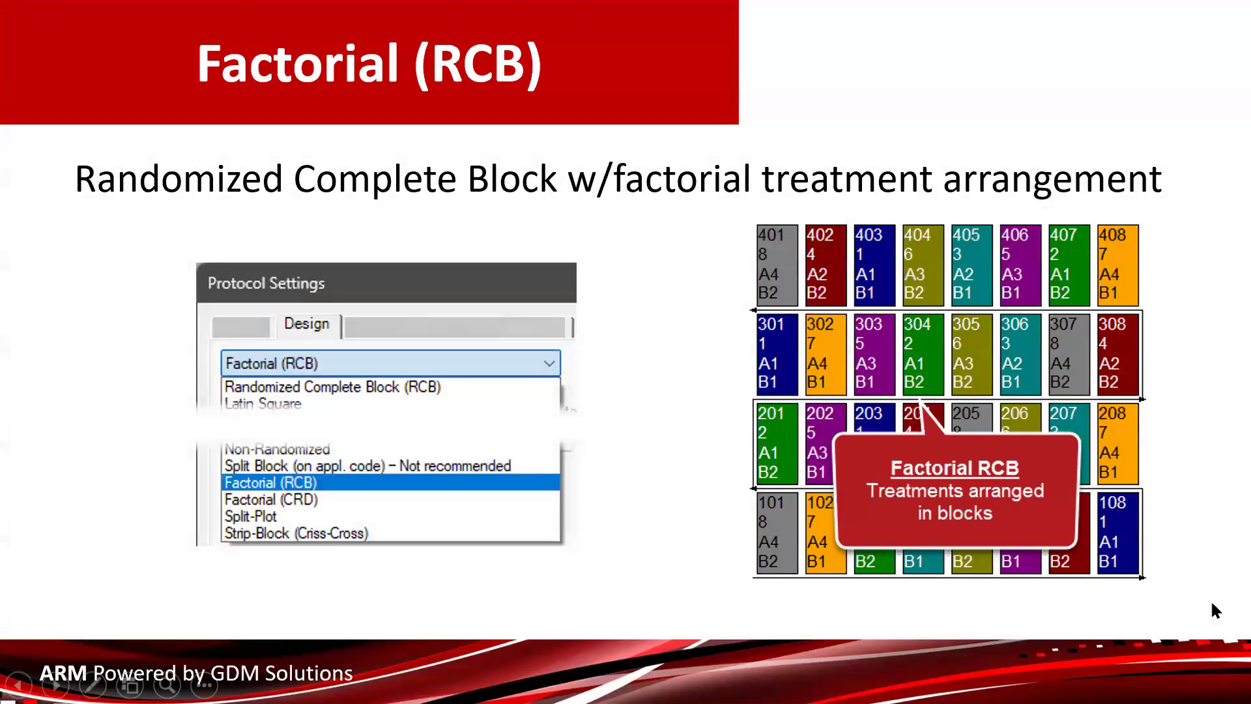
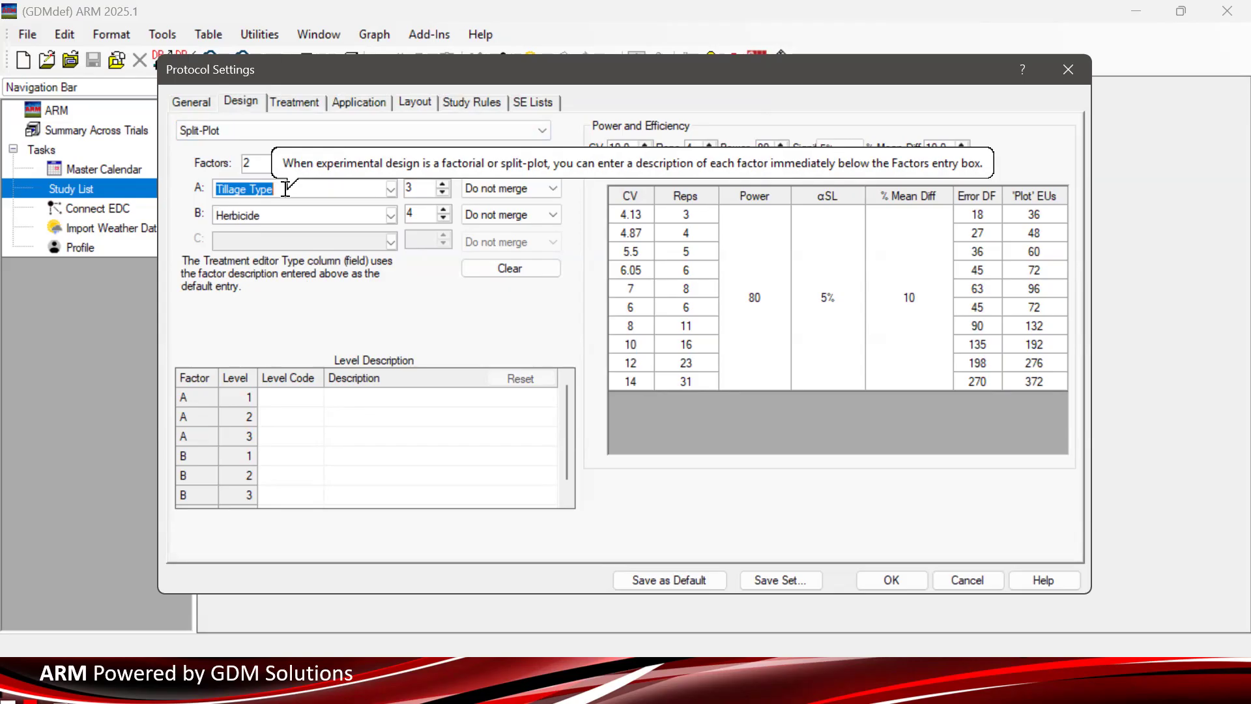
Review the plot numbering choices in the layout settings and keep the standard by-block numbering
click(411, 105)
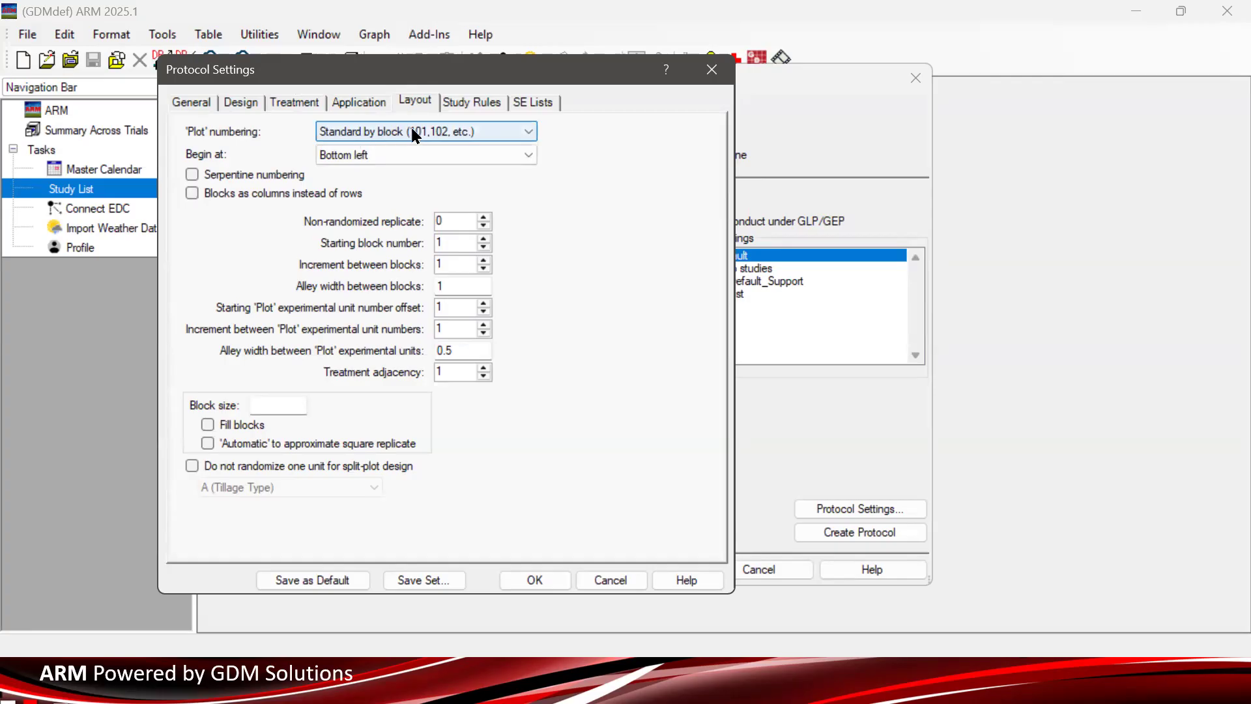
click(475, 134)
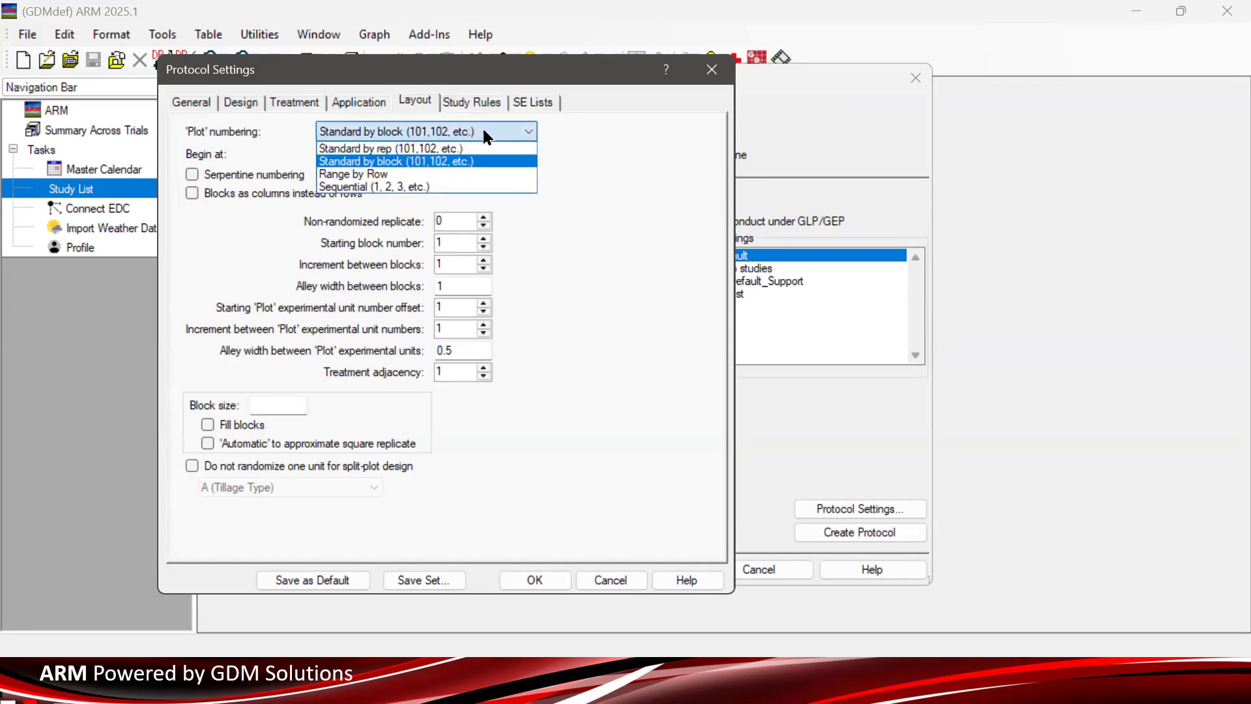
click(485, 132)
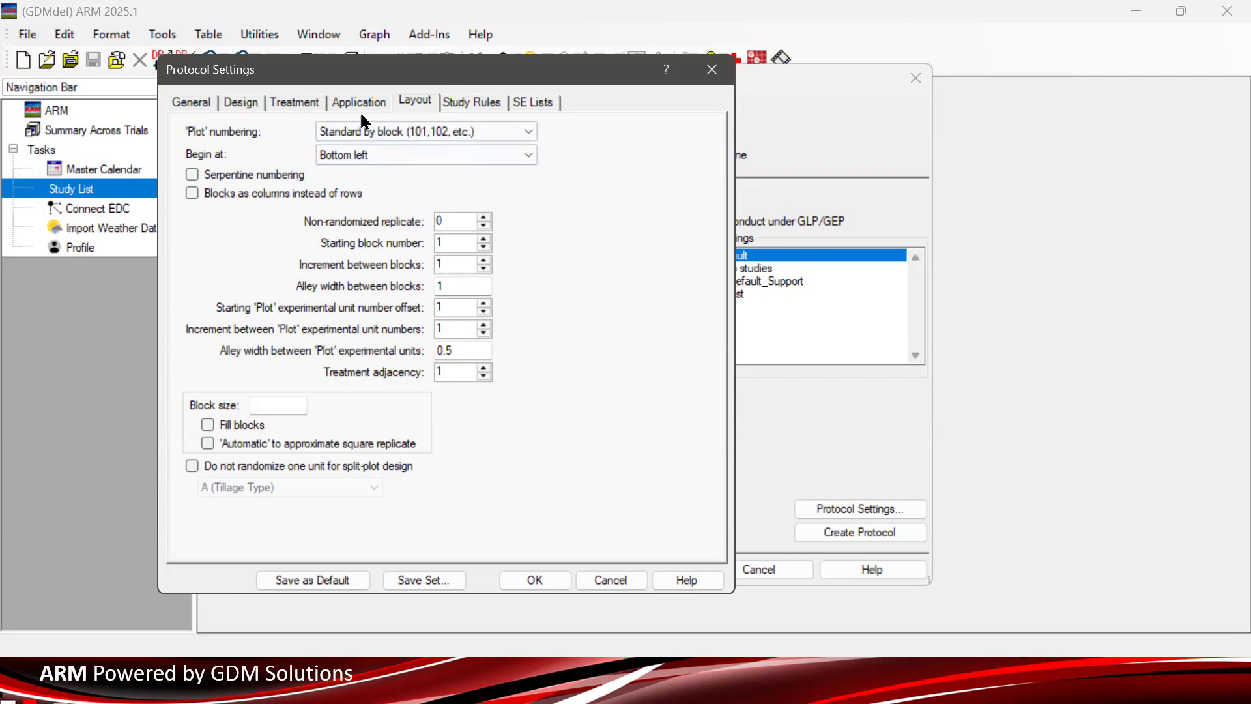
Recheck the factor descriptions and levels for the split-plot in the design settings
click(241, 103)
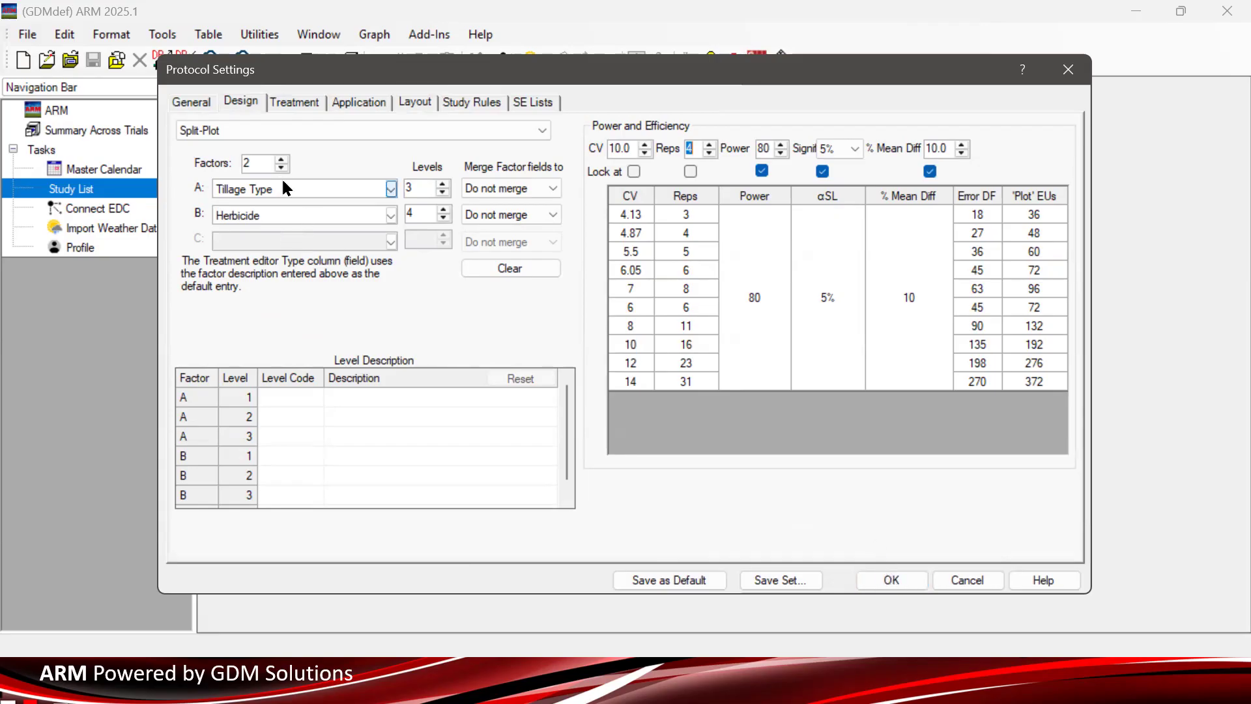
mouse_move(284, 184)
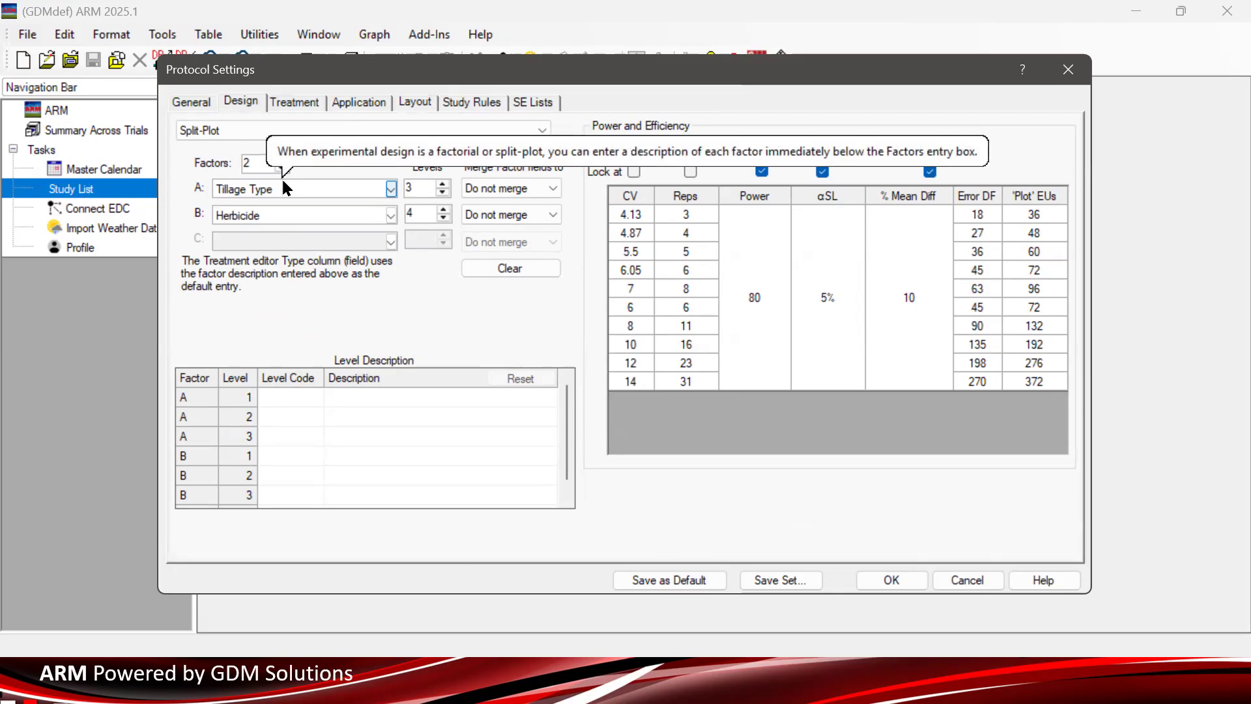
mouse_move(244, 126)
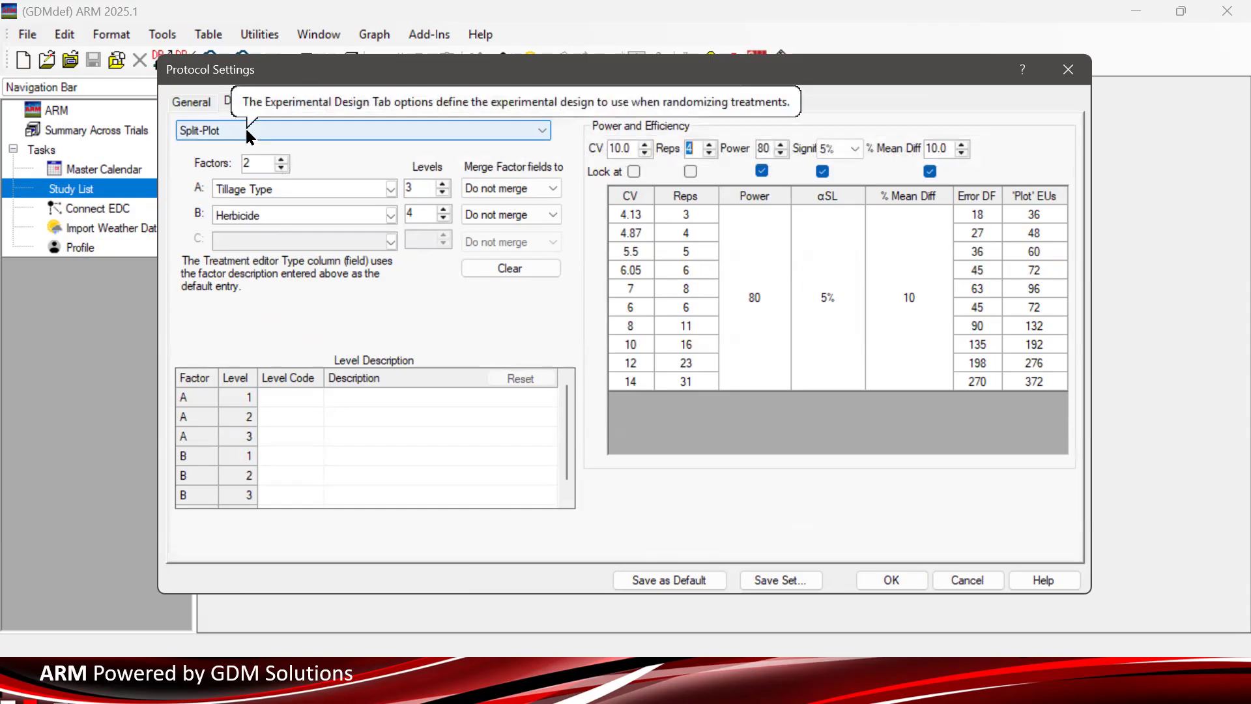
click(300, 188)
click(300, 218)
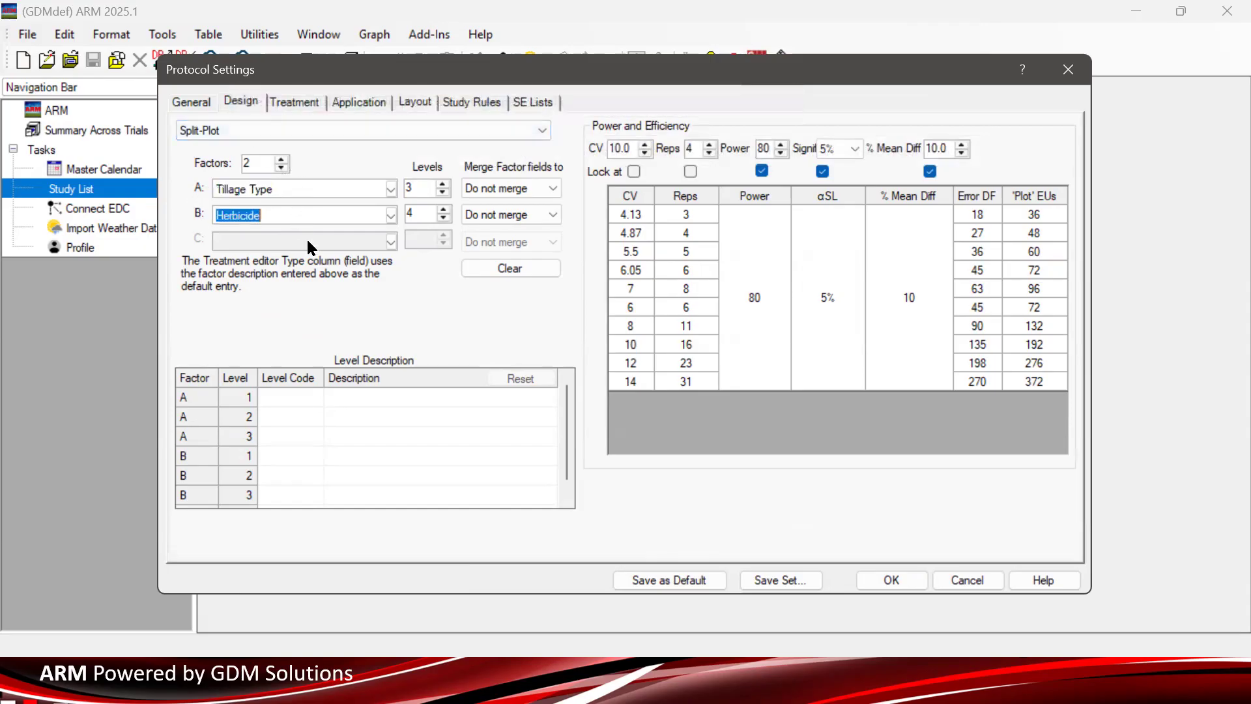
click(304, 188)
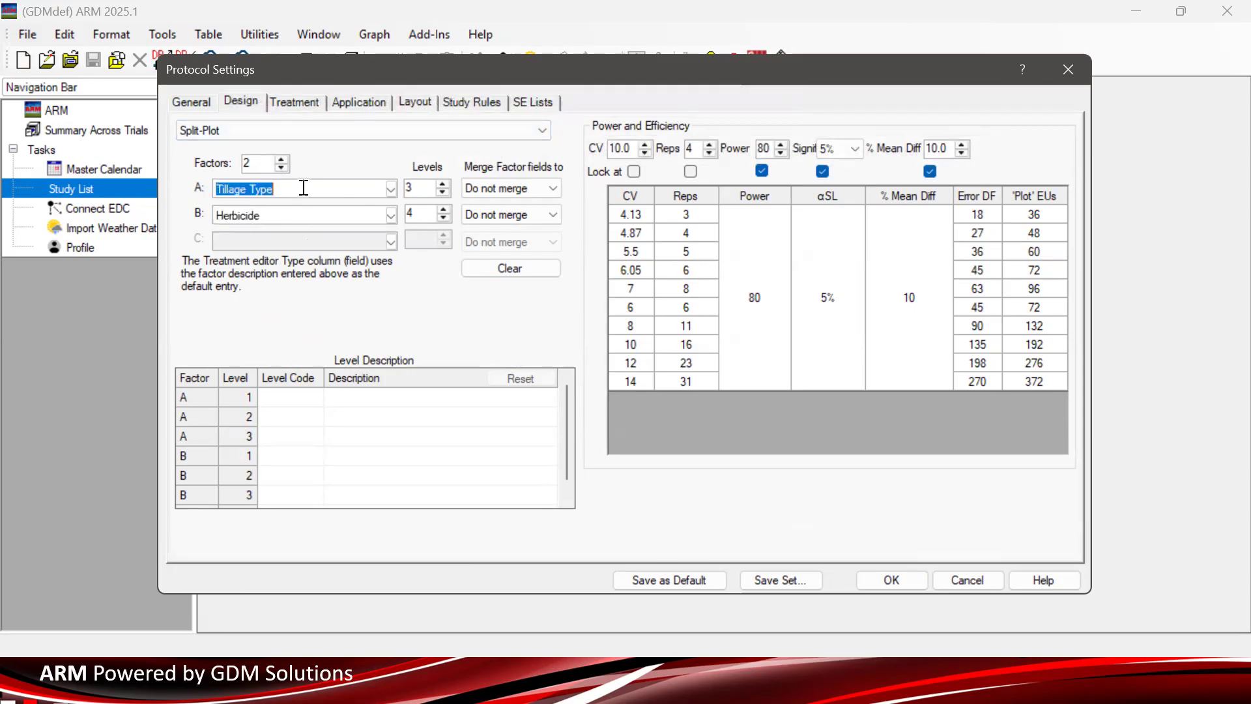
click(417, 184)
Accept the protocol settings, create the protocol, and open its treatment list
click(892, 580)
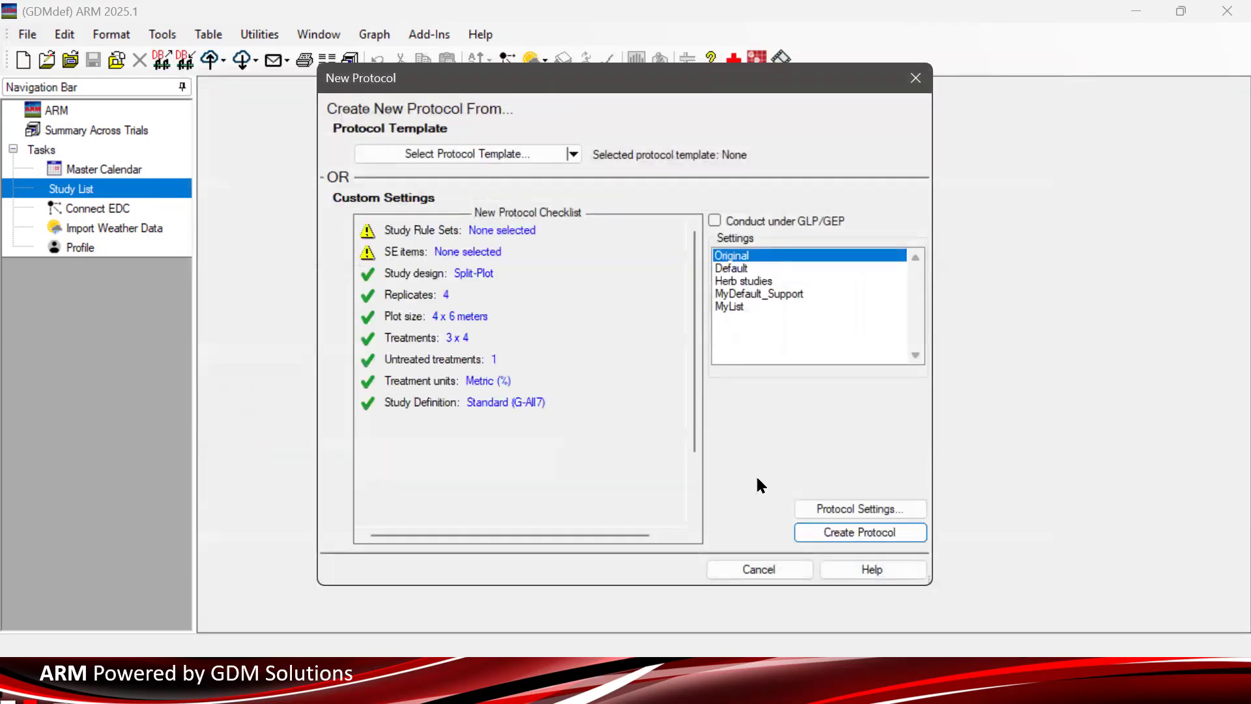
click(816, 537)
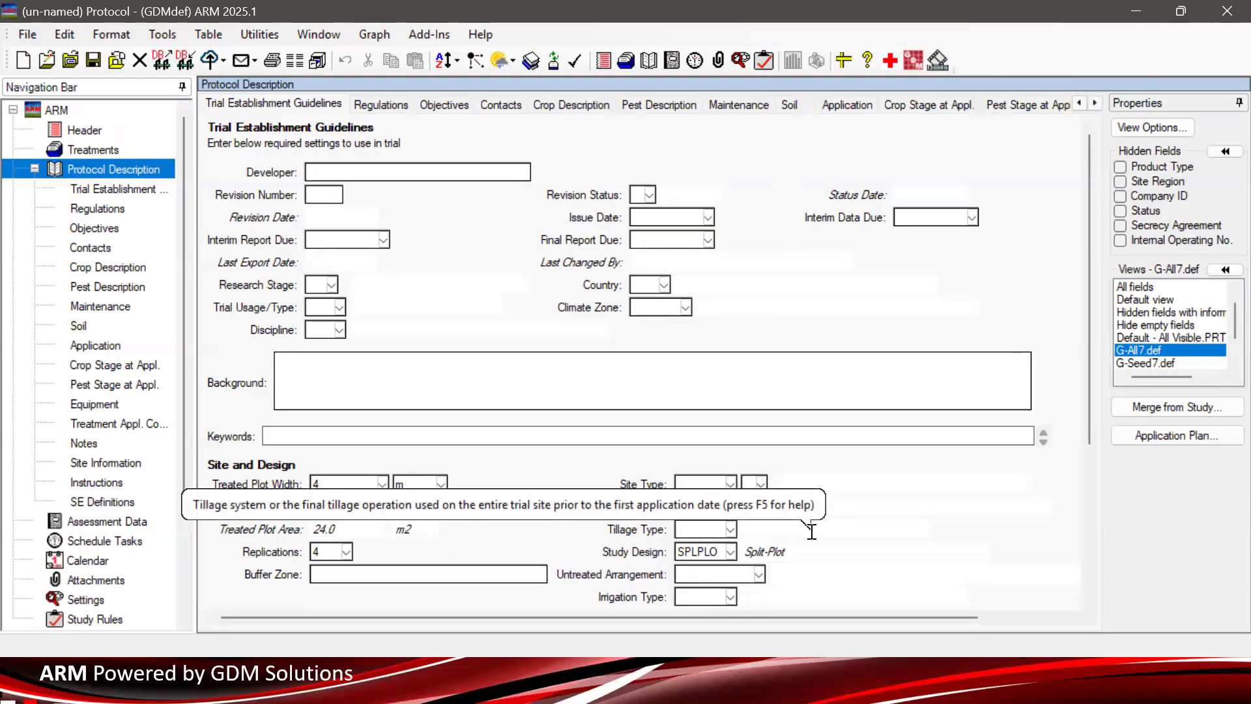
click(56, 154)
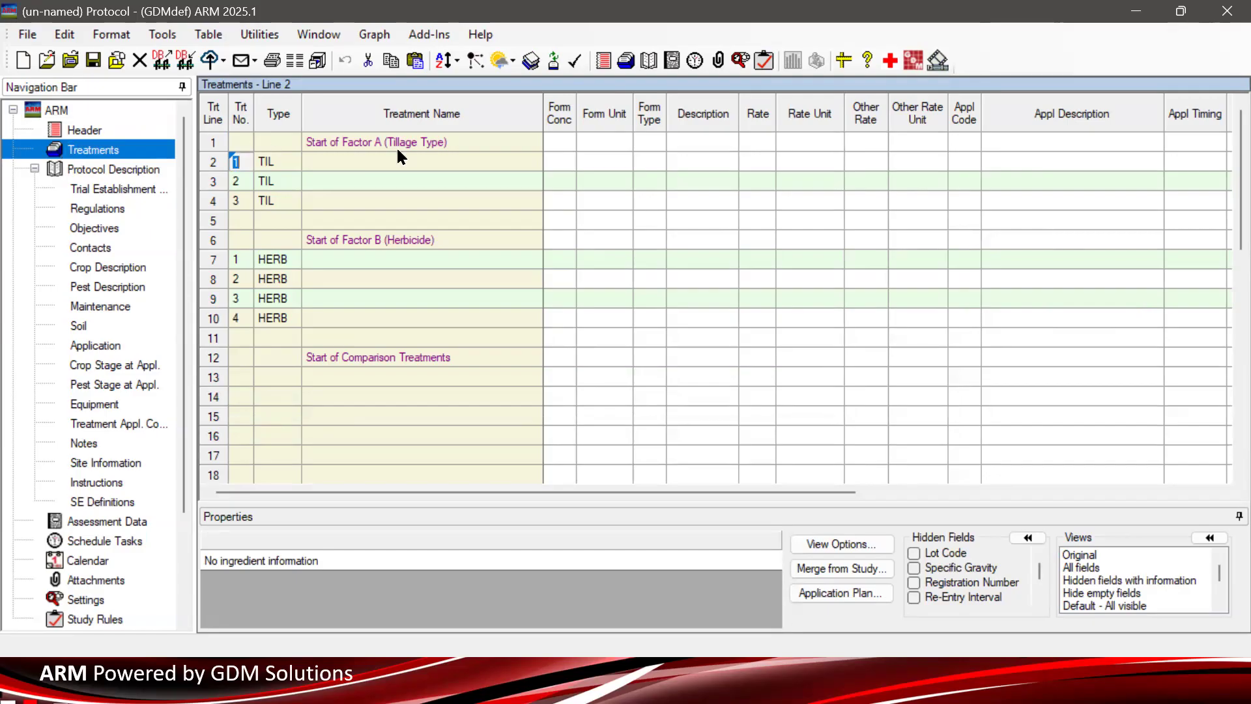
Examine the factor A, factor B and comparison treatment sections and their empty treatment name cells
click(469, 140)
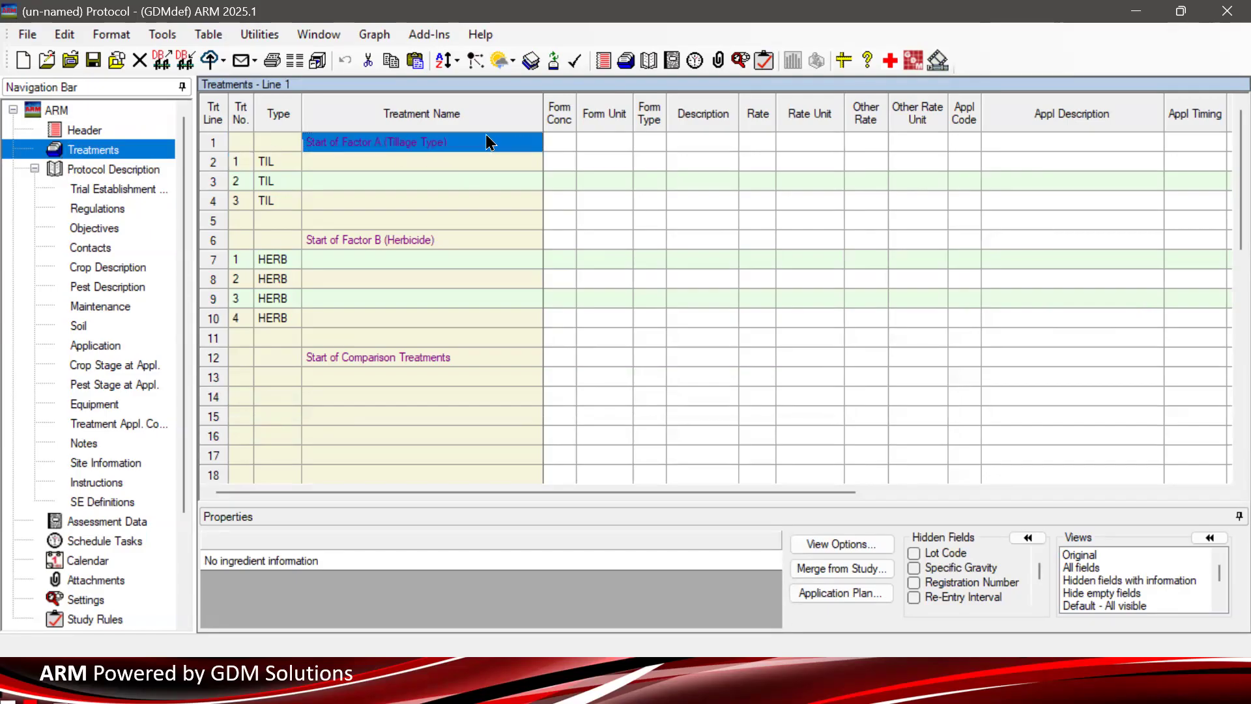
click(468, 239)
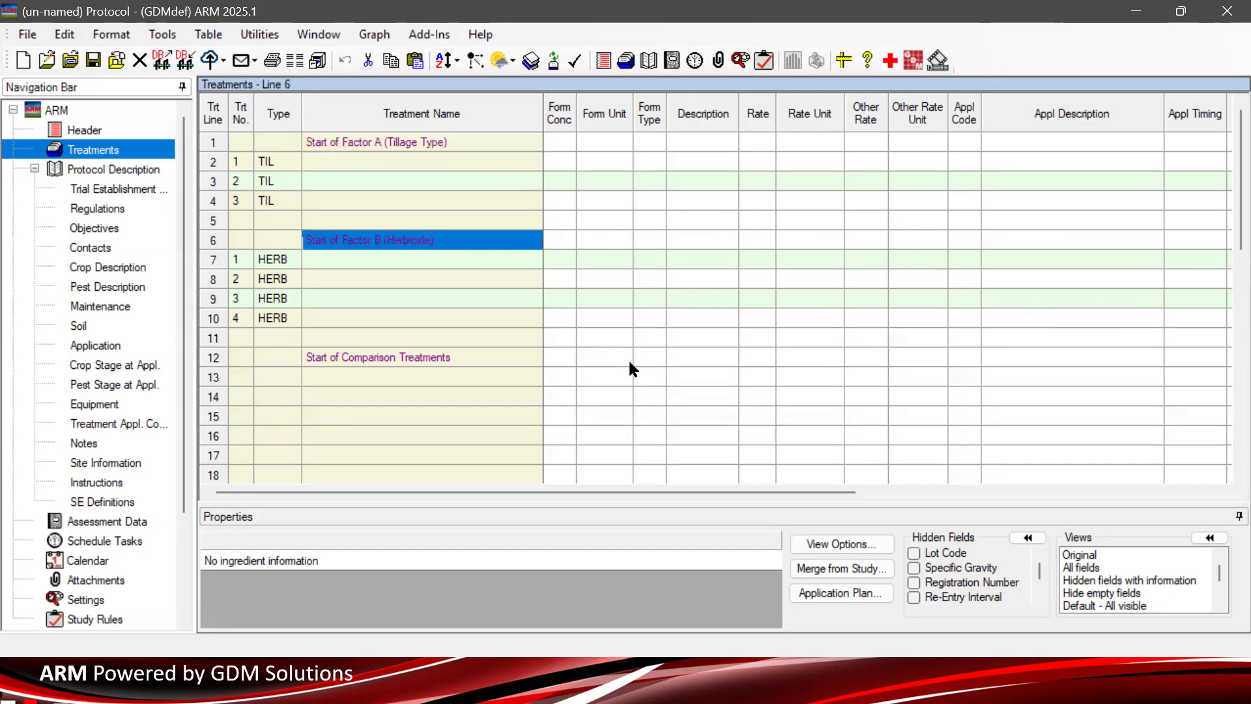
click(492, 359)
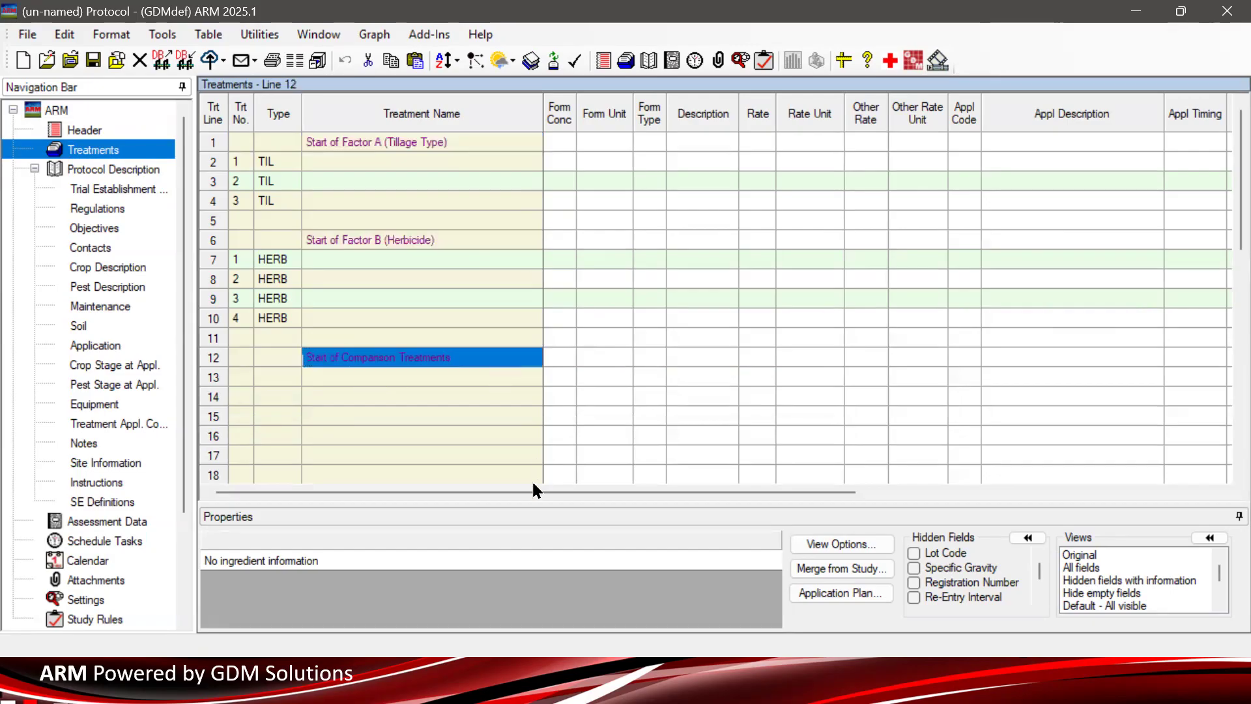
click(453, 377)
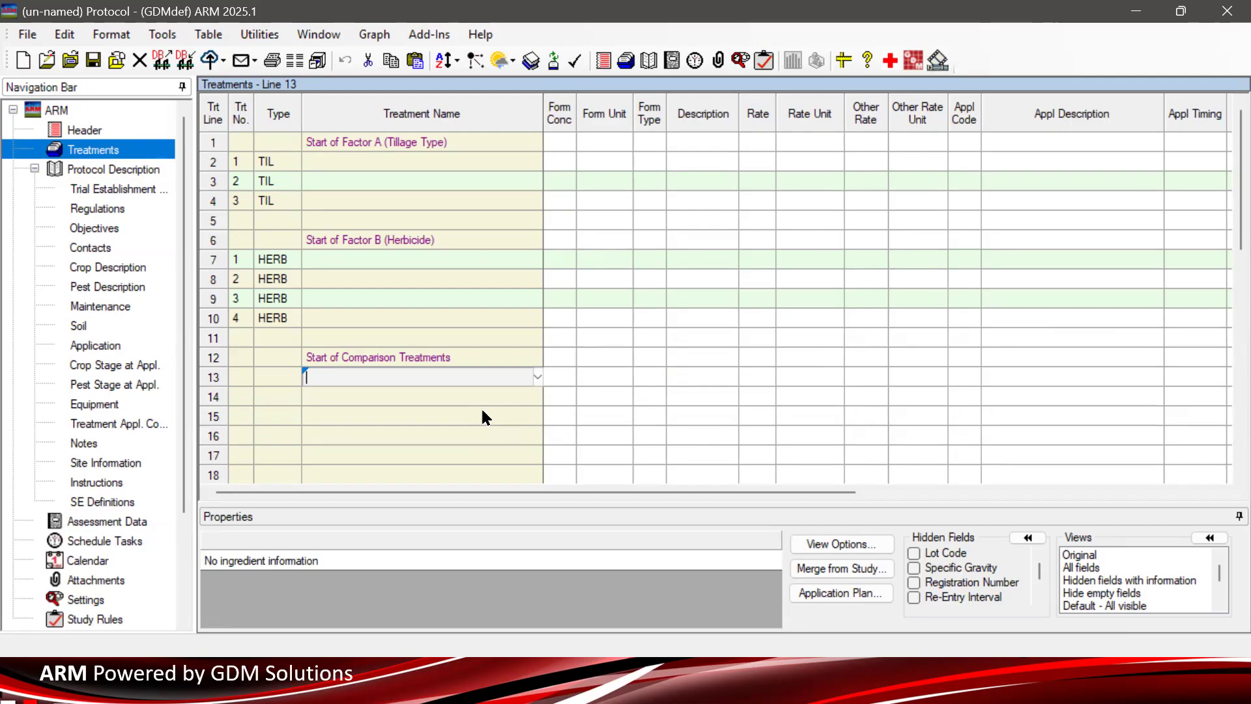
drag(330, 159, 338, 207)
drag(334, 259, 341, 323)
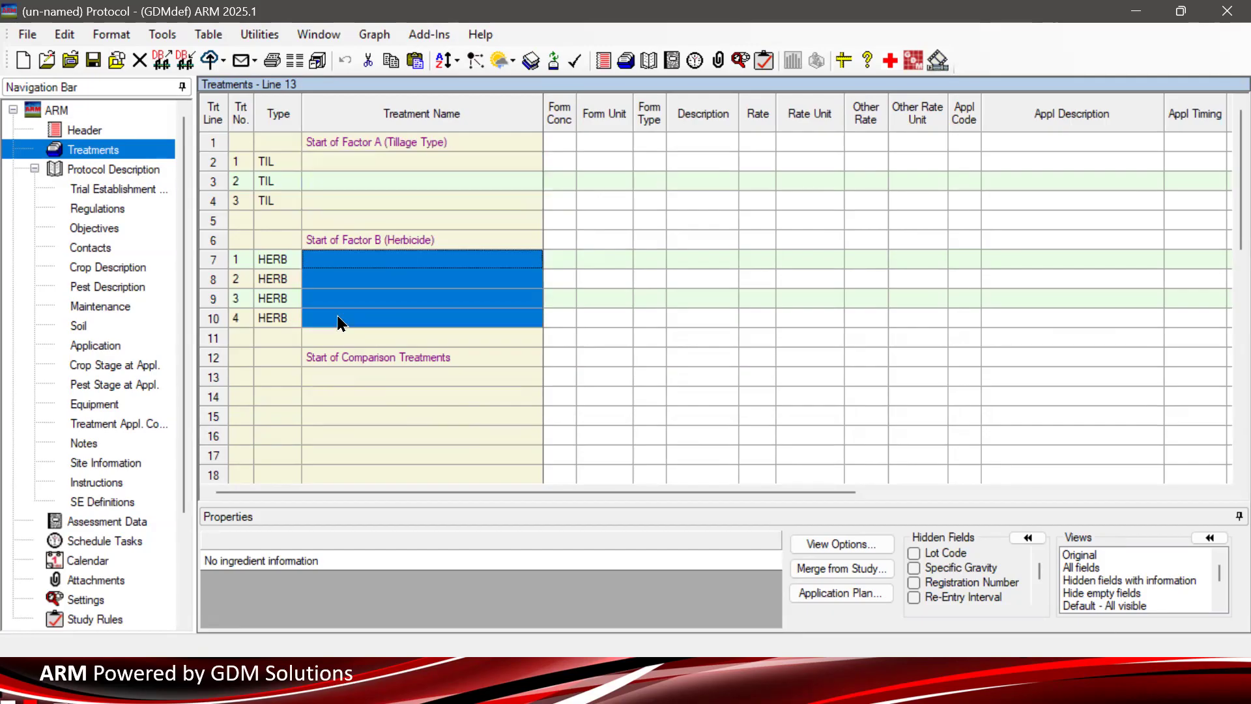
click(346, 160)
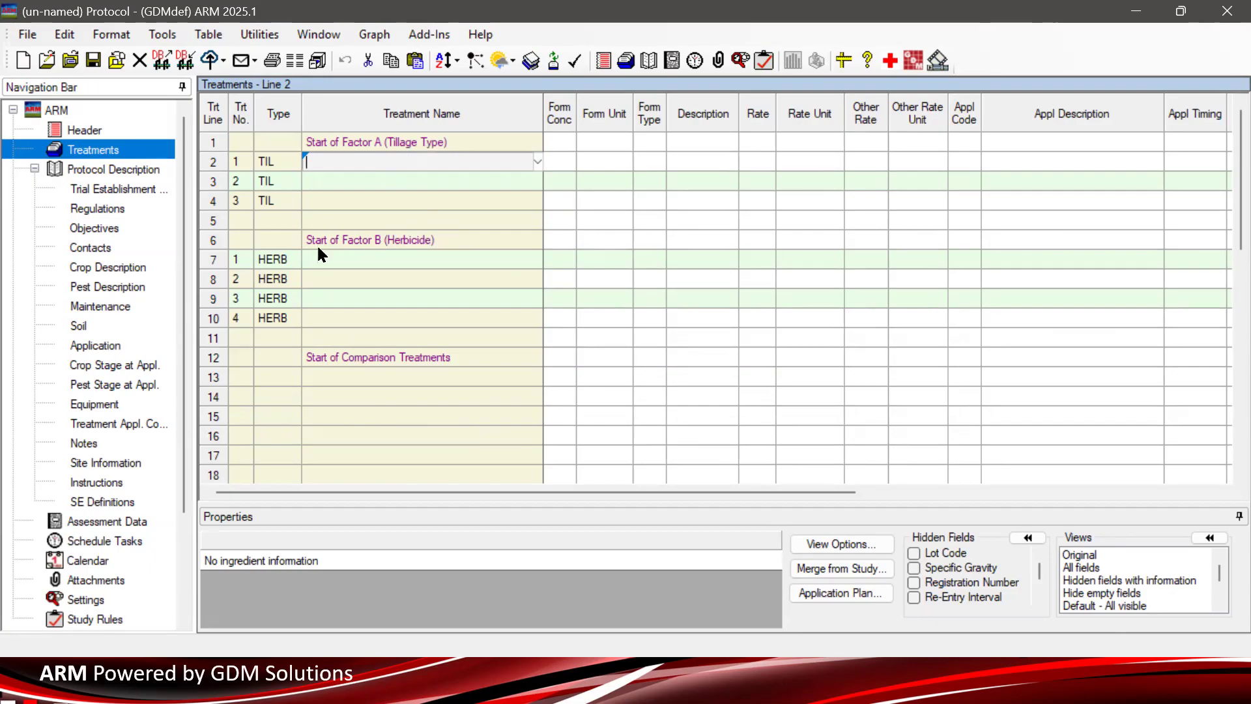
click(363, 261)
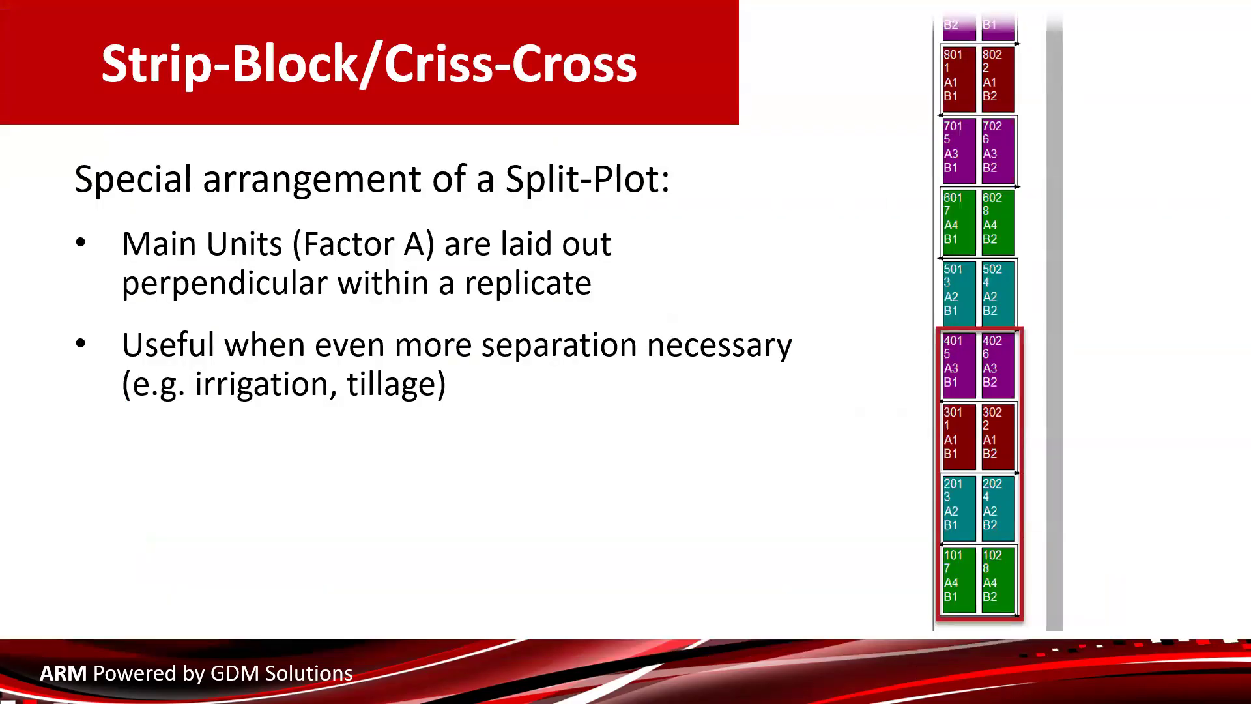
click(535, 381)
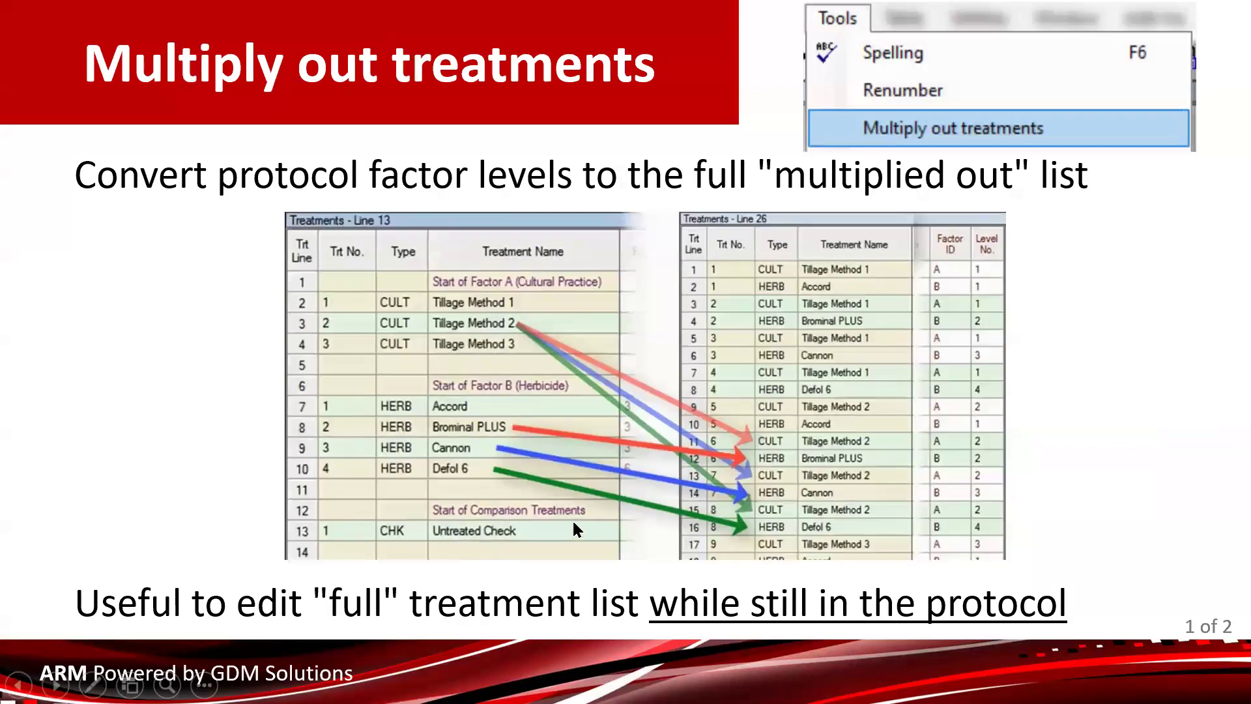
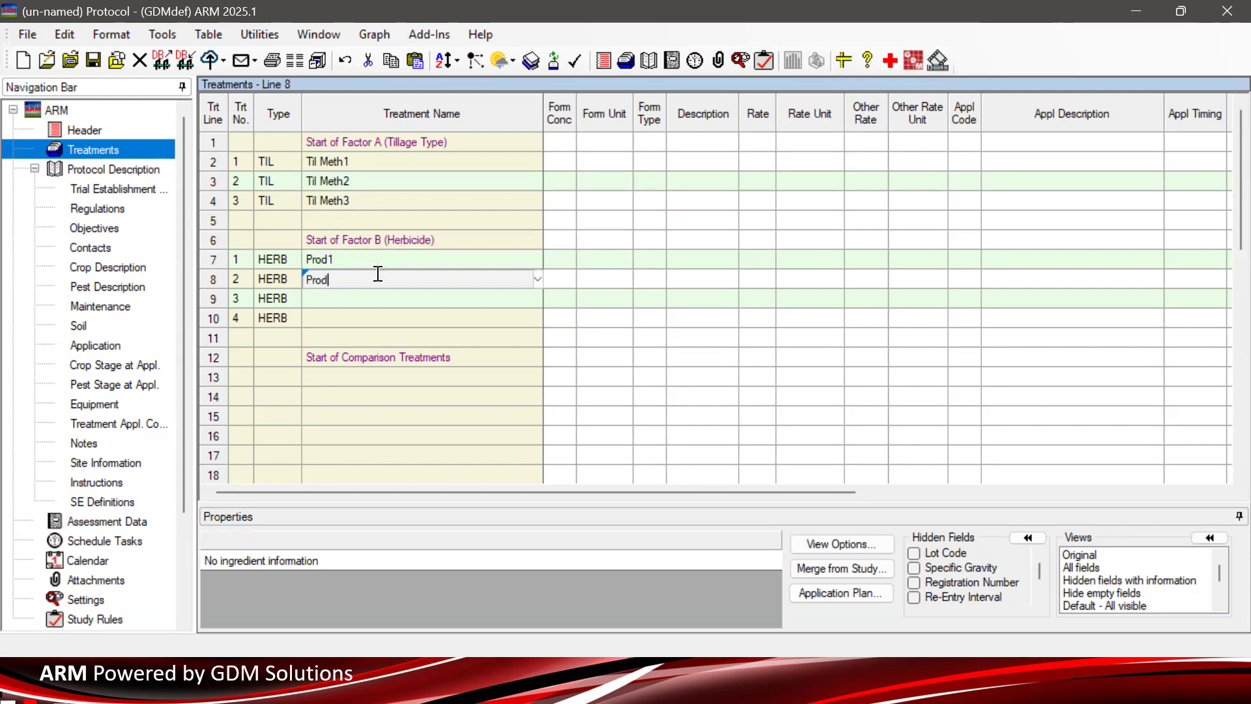
Name herbicide treatments 2 to 4 of factor B as Prod2, Prod3 and Prod4
key(Return)
text(Prod3)
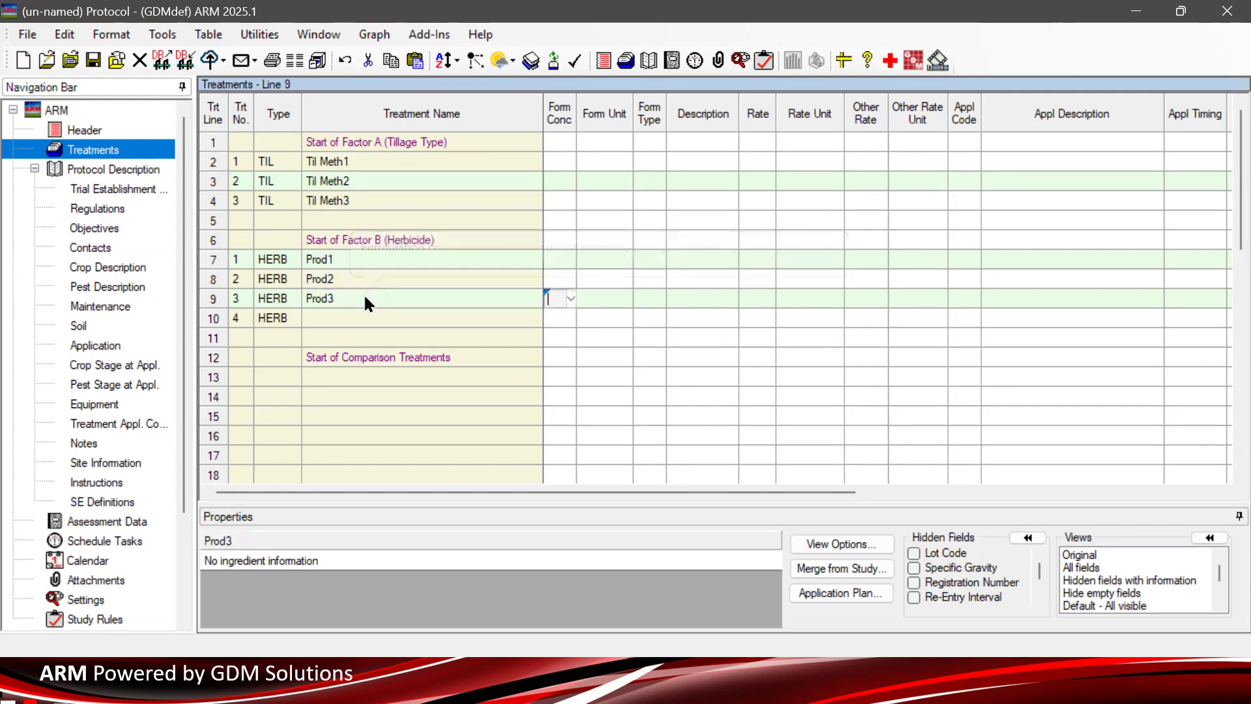
click(358, 313)
text(Prod4)
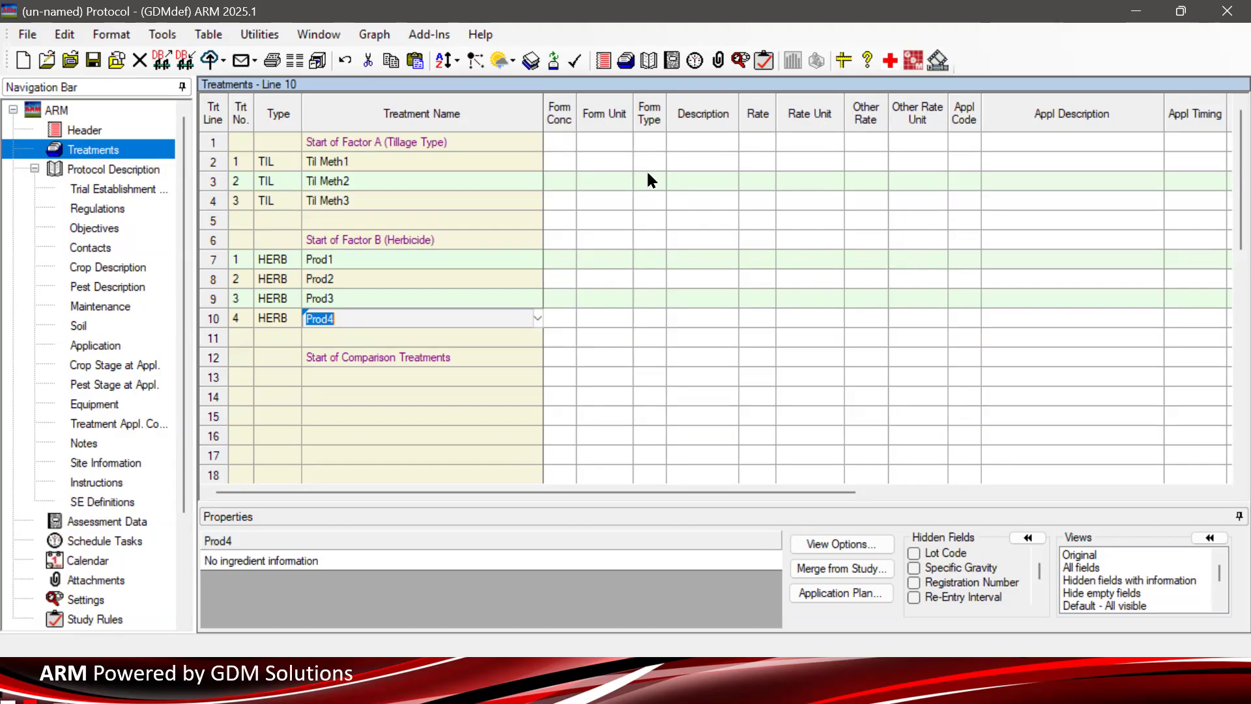
Review the tillage method and herbicide product names and the empty lines under the comparison treatments heading
click(347, 162)
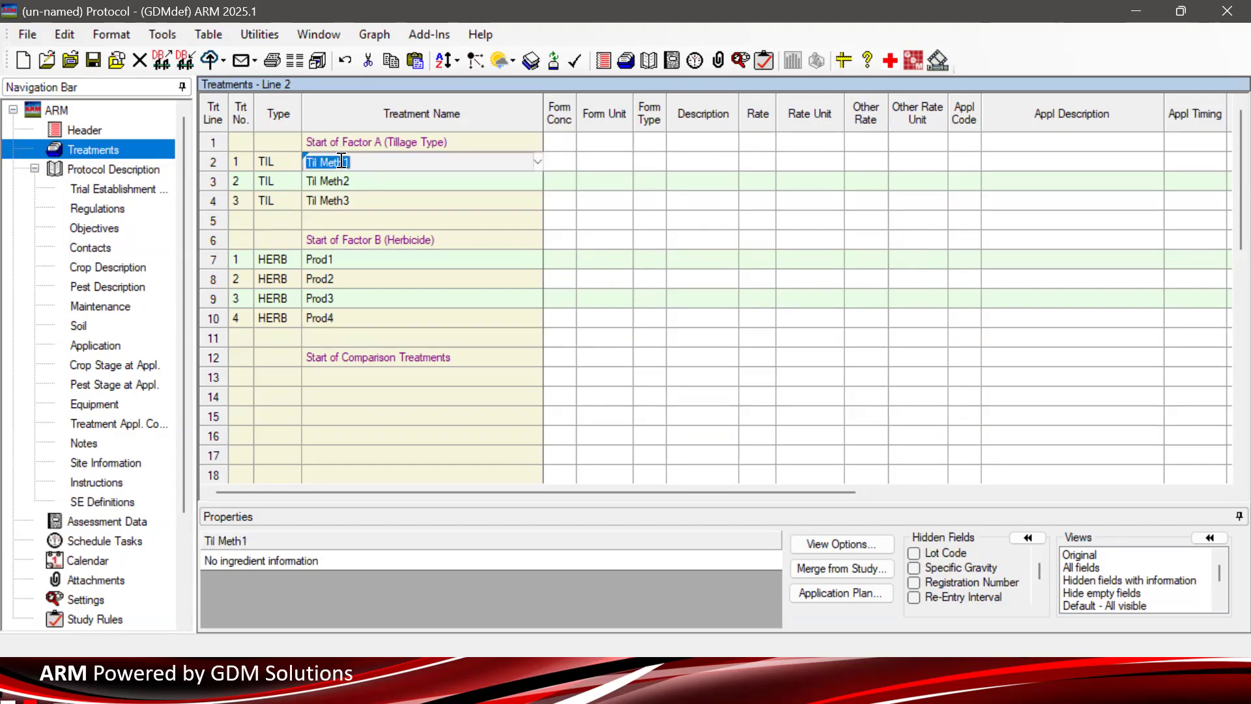
click(334, 179)
click(352, 202)
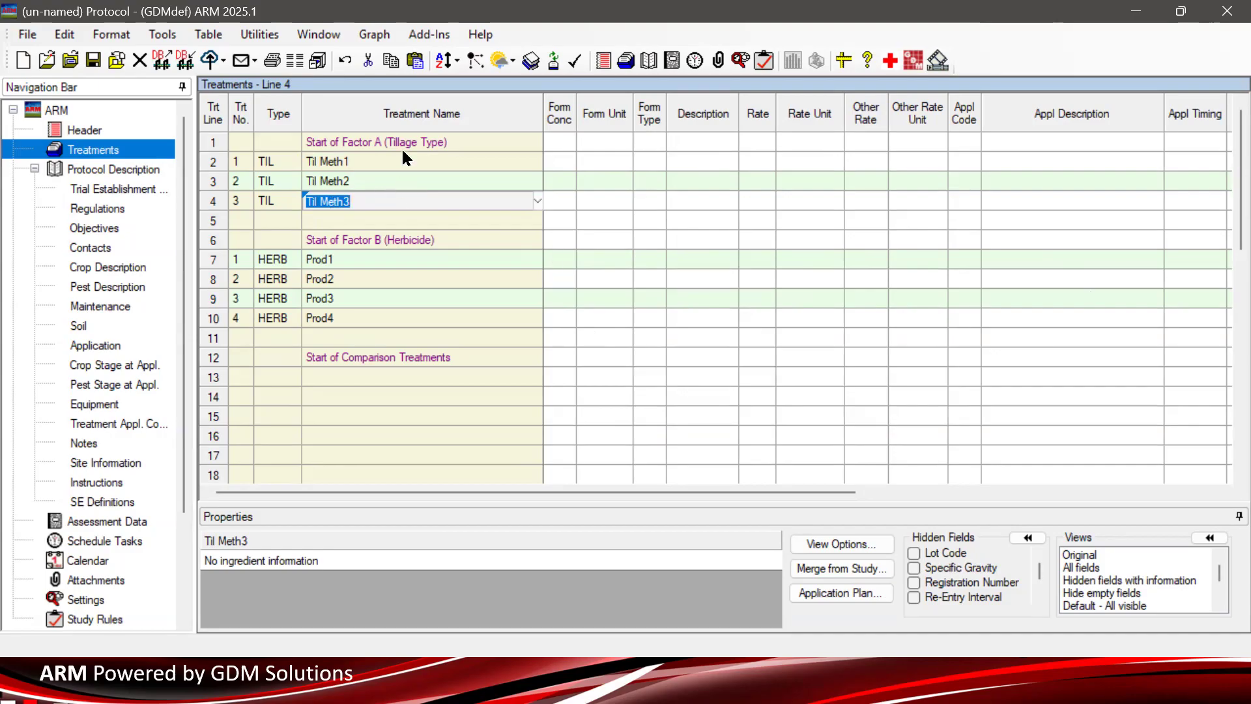
click(420, 110)
click(335, 162)
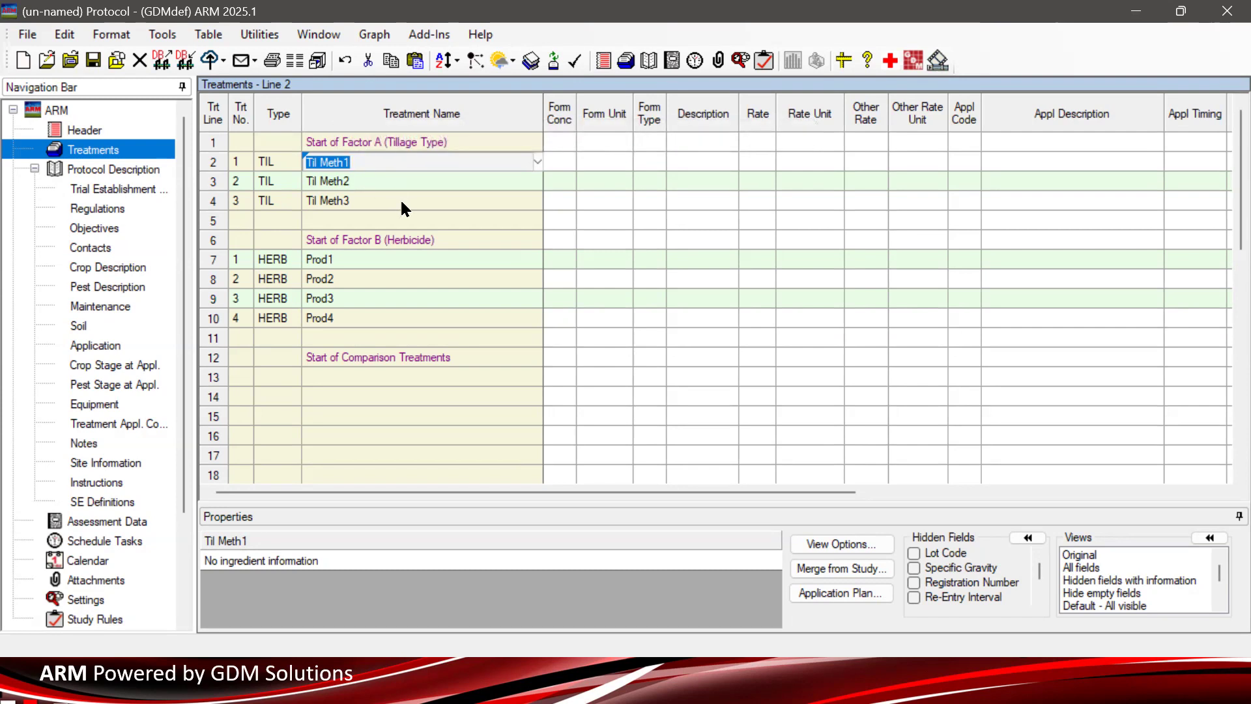
click(436, 390)
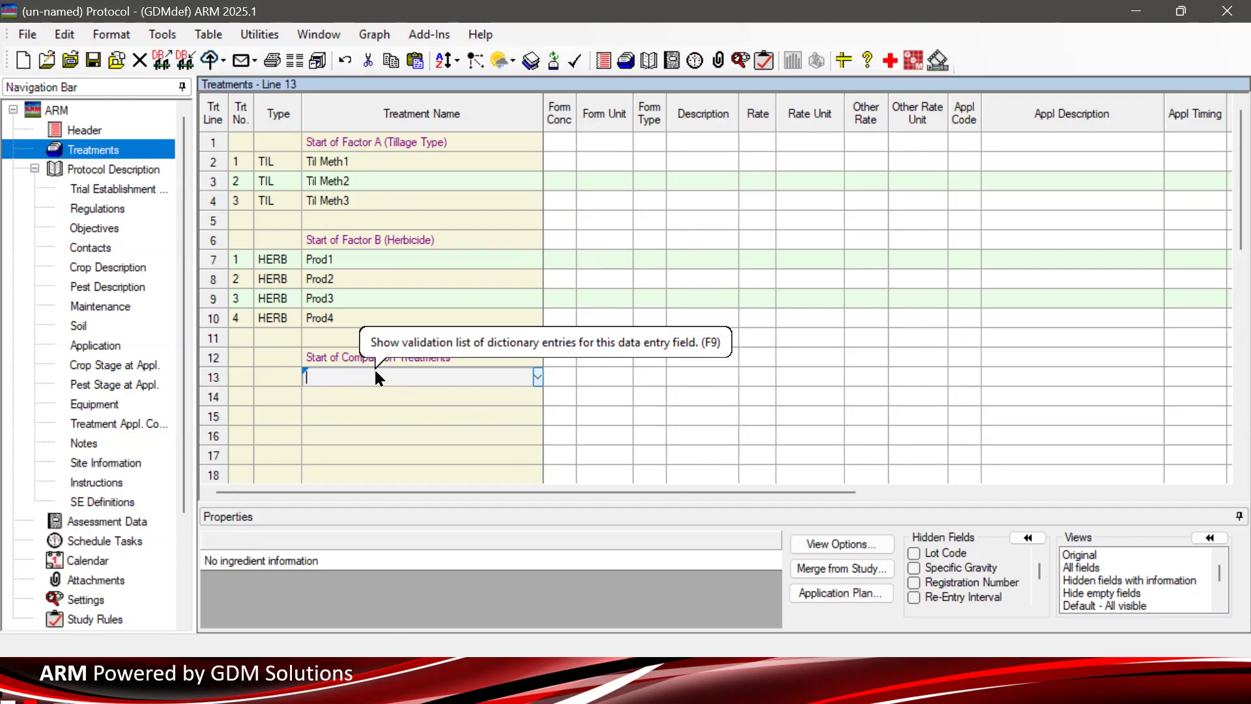
click(348, 397)
click(347, 376)
click(347, 376)
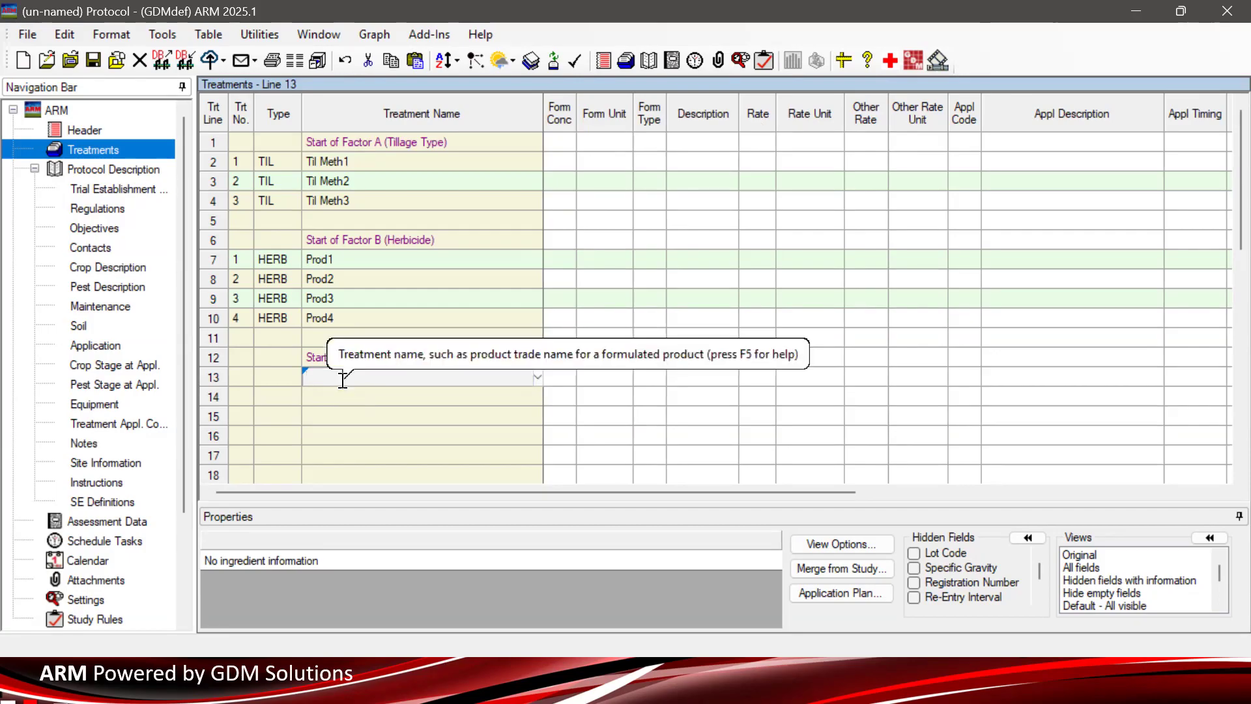
drag(404, 167, 415, 316)
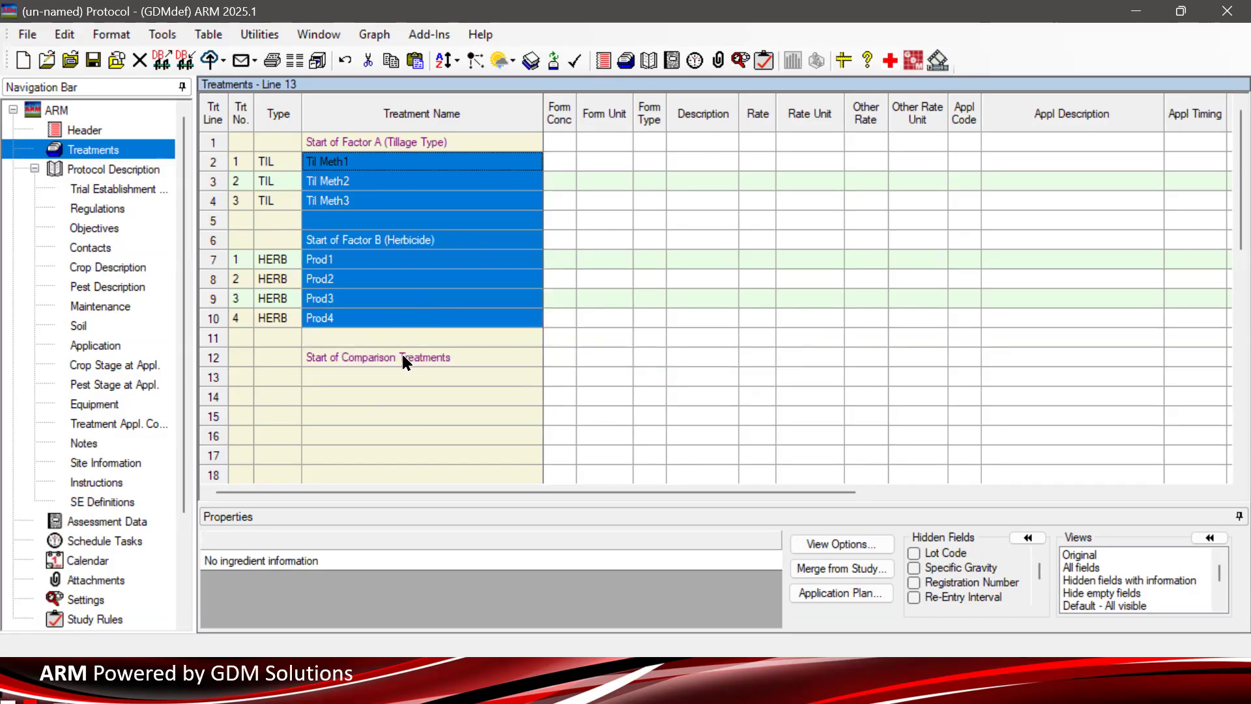
Add comparison treatment number 1 on line 13 with the type CHK (Check or Untreated) from the type list
click(410, 376)
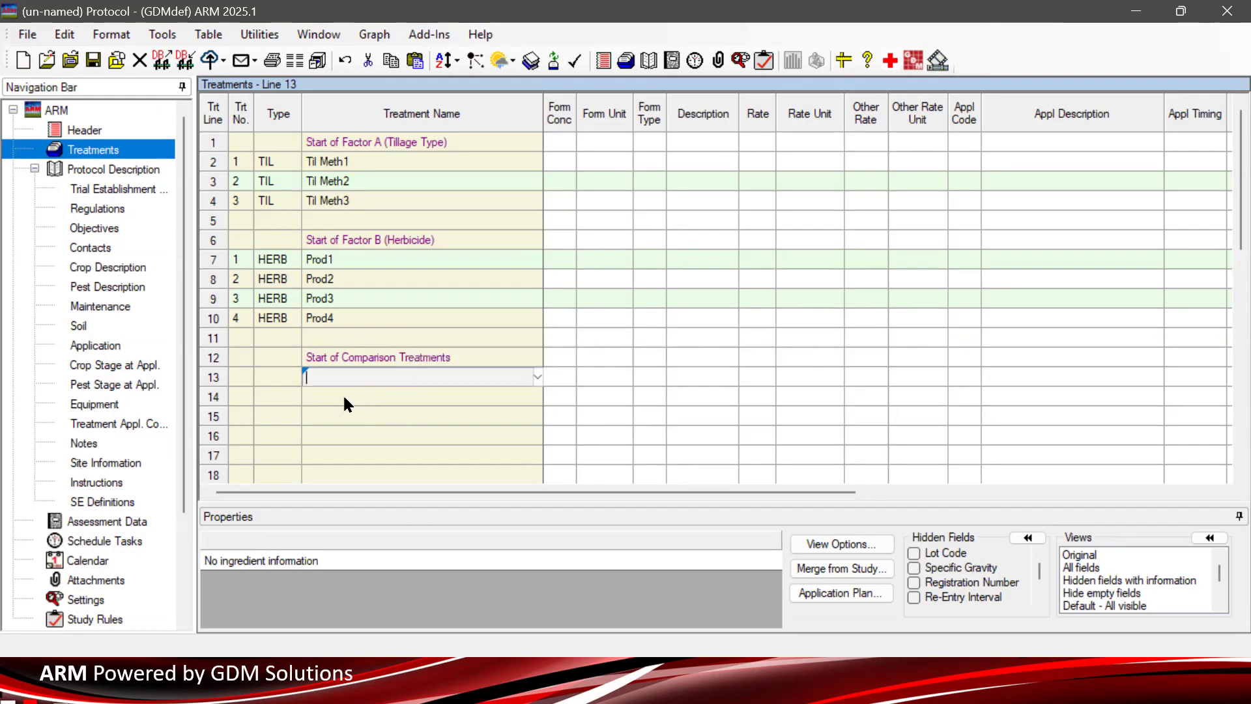
click(246, 379)
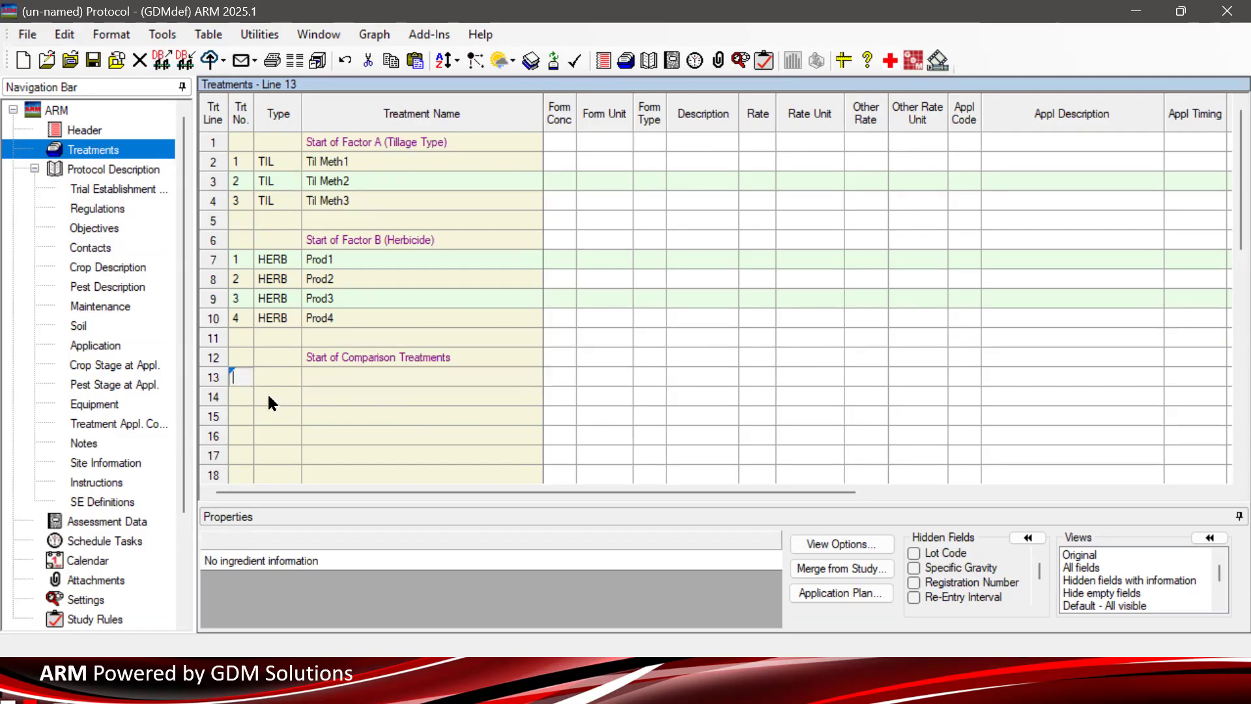
text(1)
key(Tab)
click(279, 374)
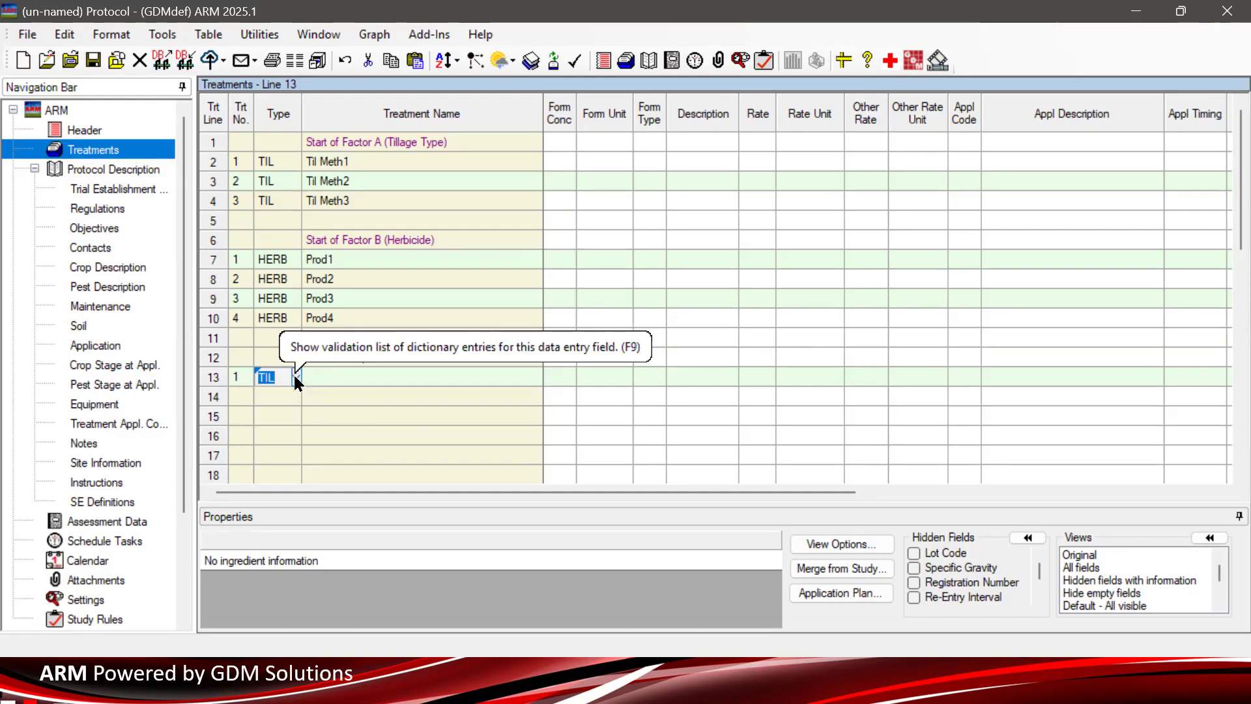
click(295, 377)
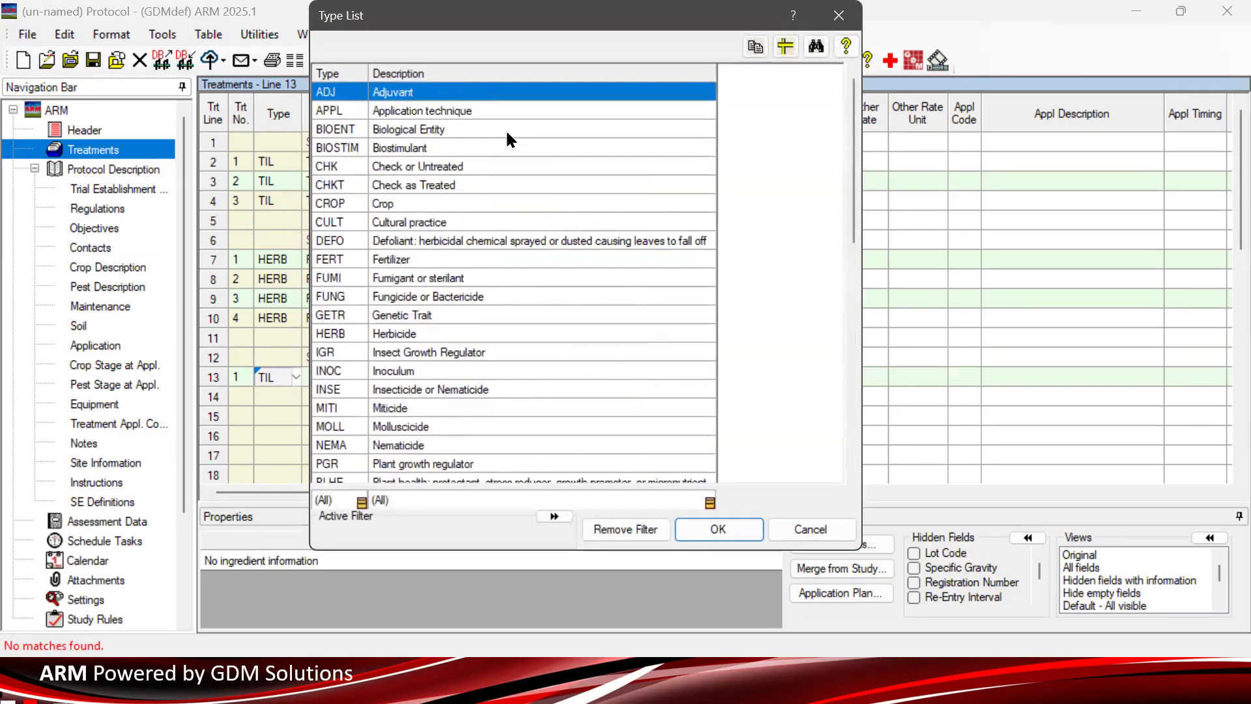
click(398, 190)
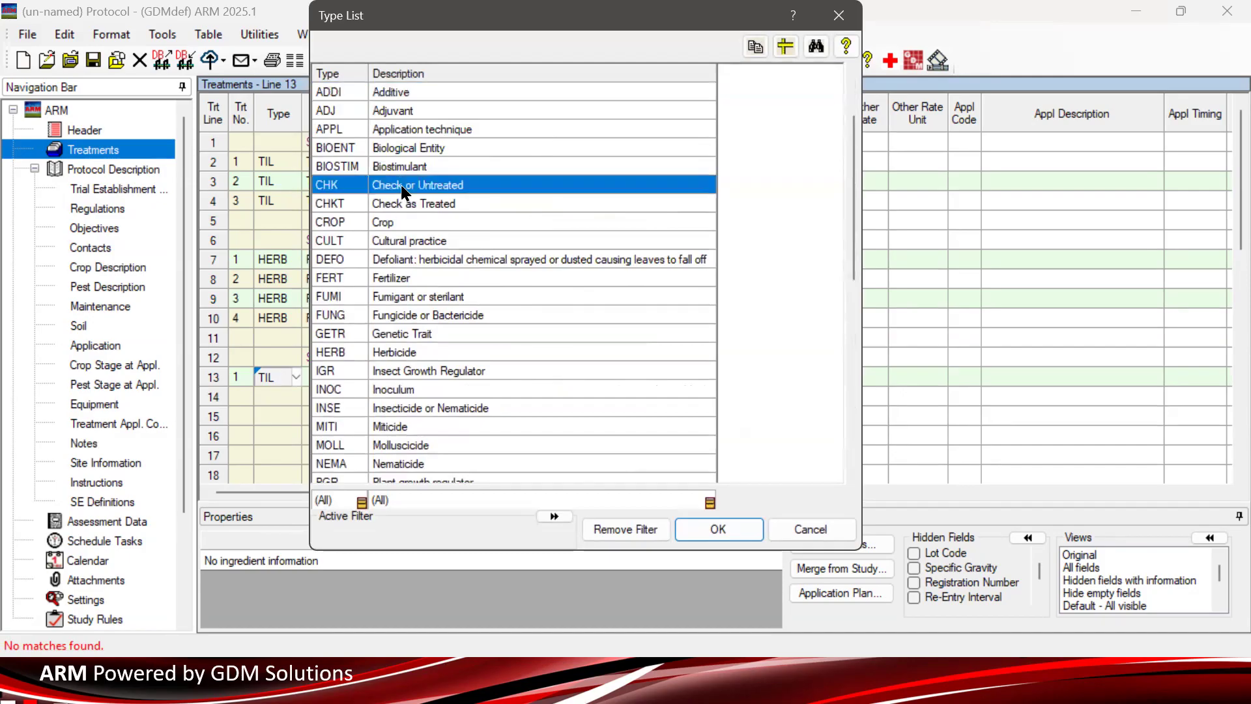
click(733, 530)
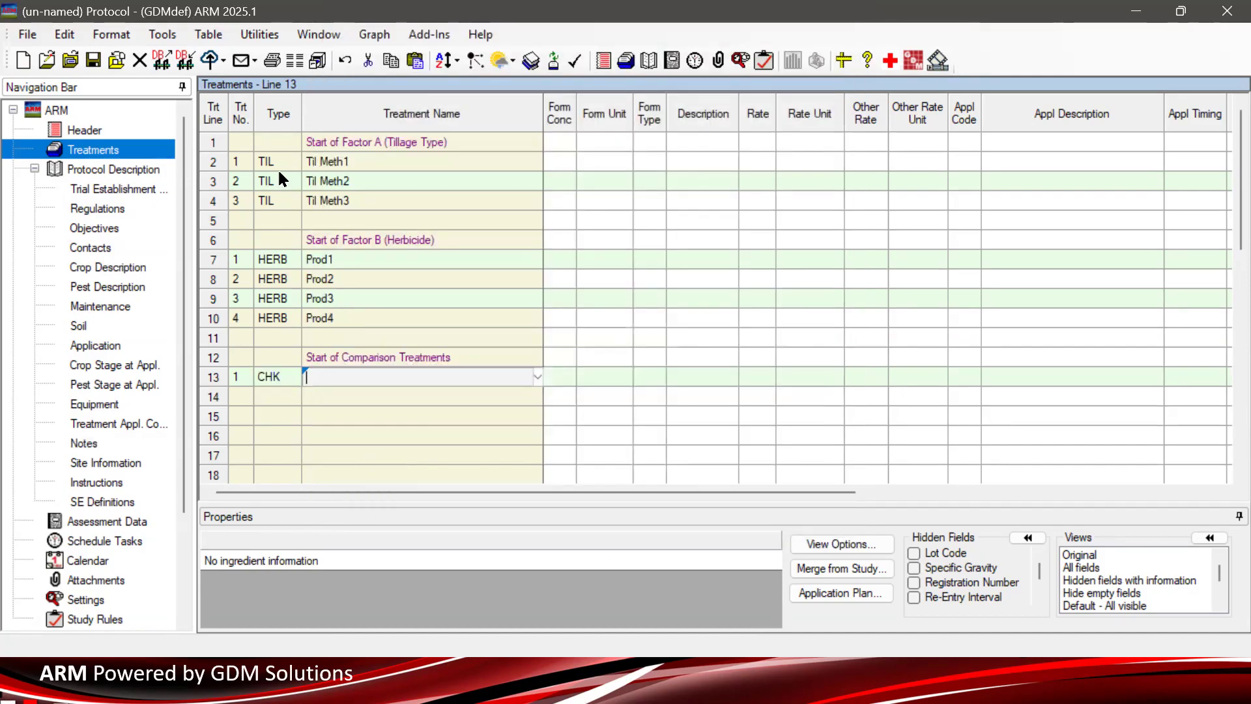
click(279, 261)
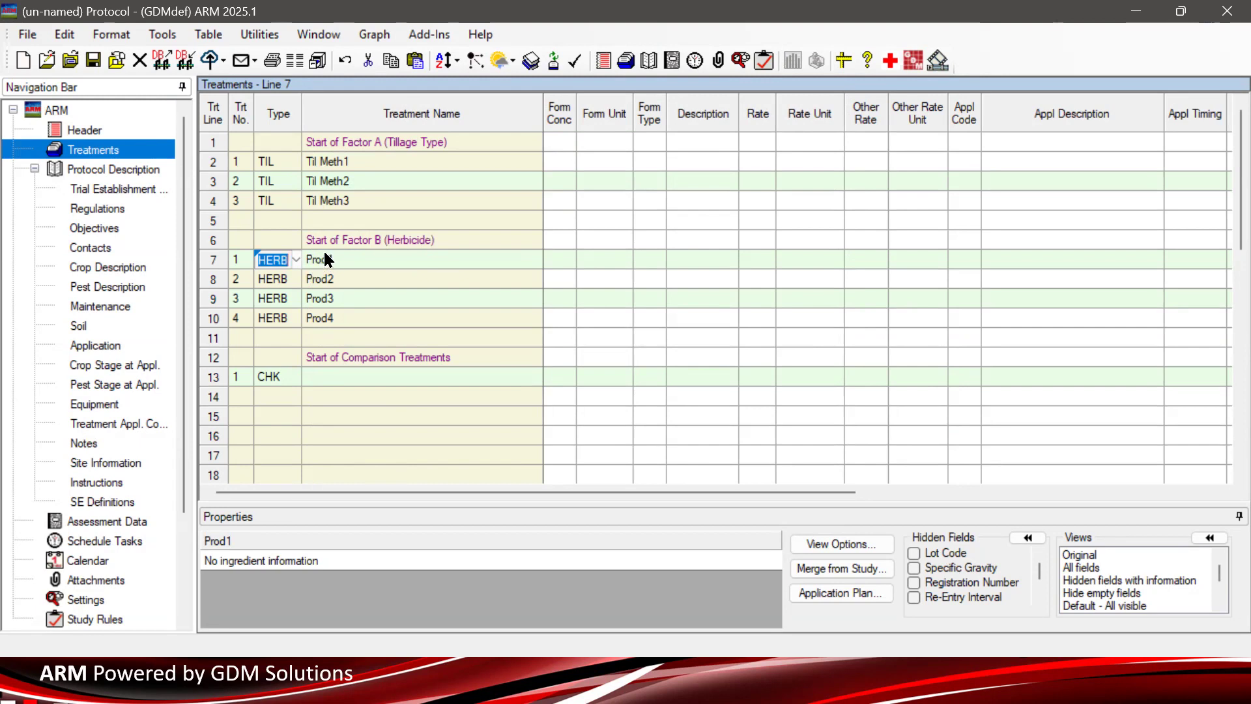
click(279, 376)
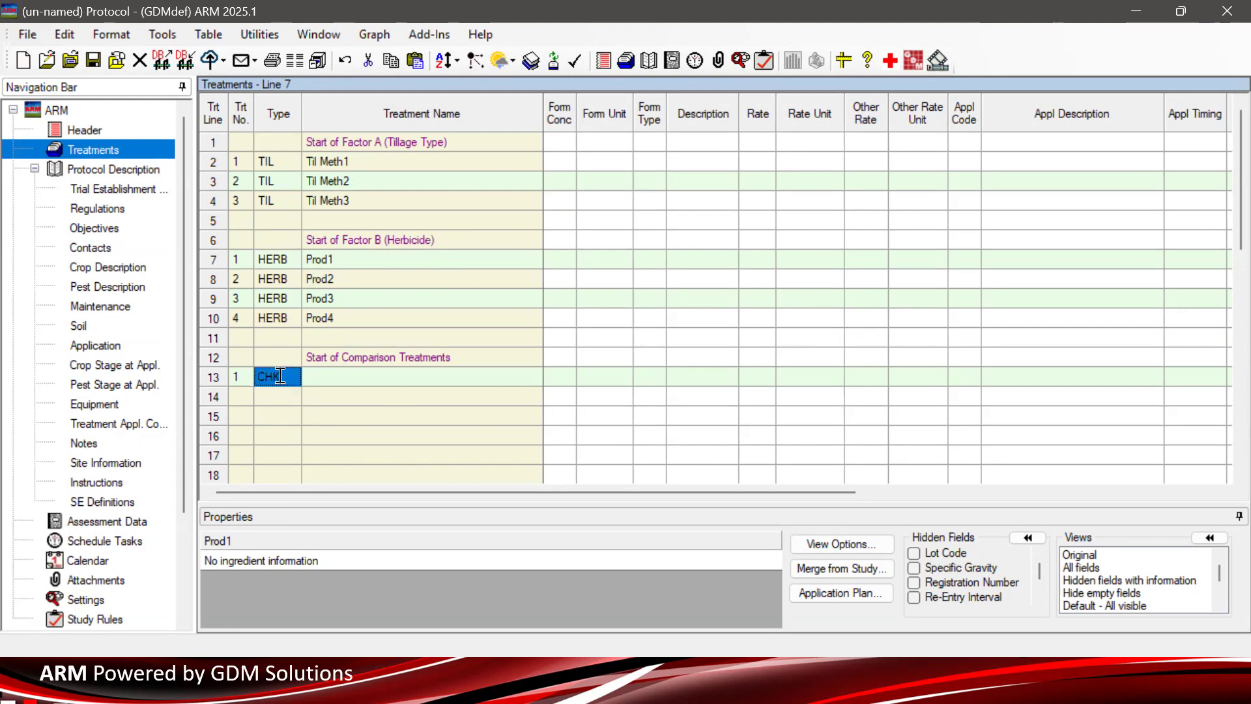
click(275, 168)
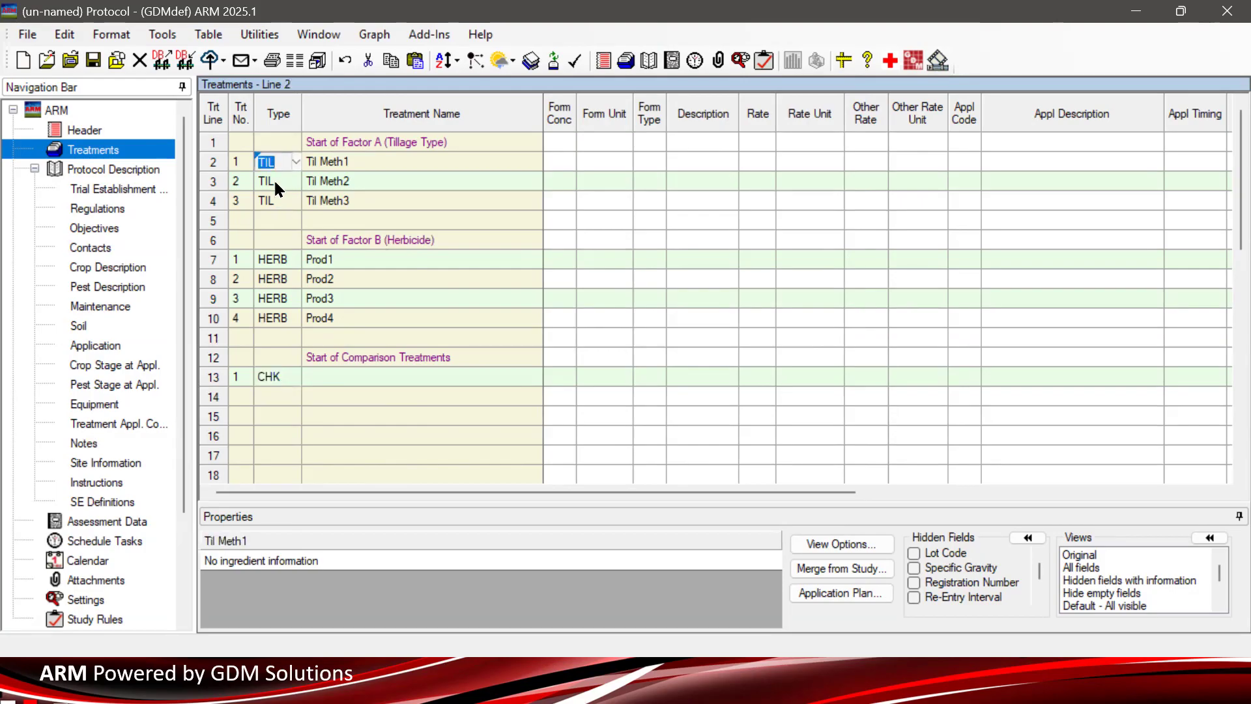
click(273, 201)
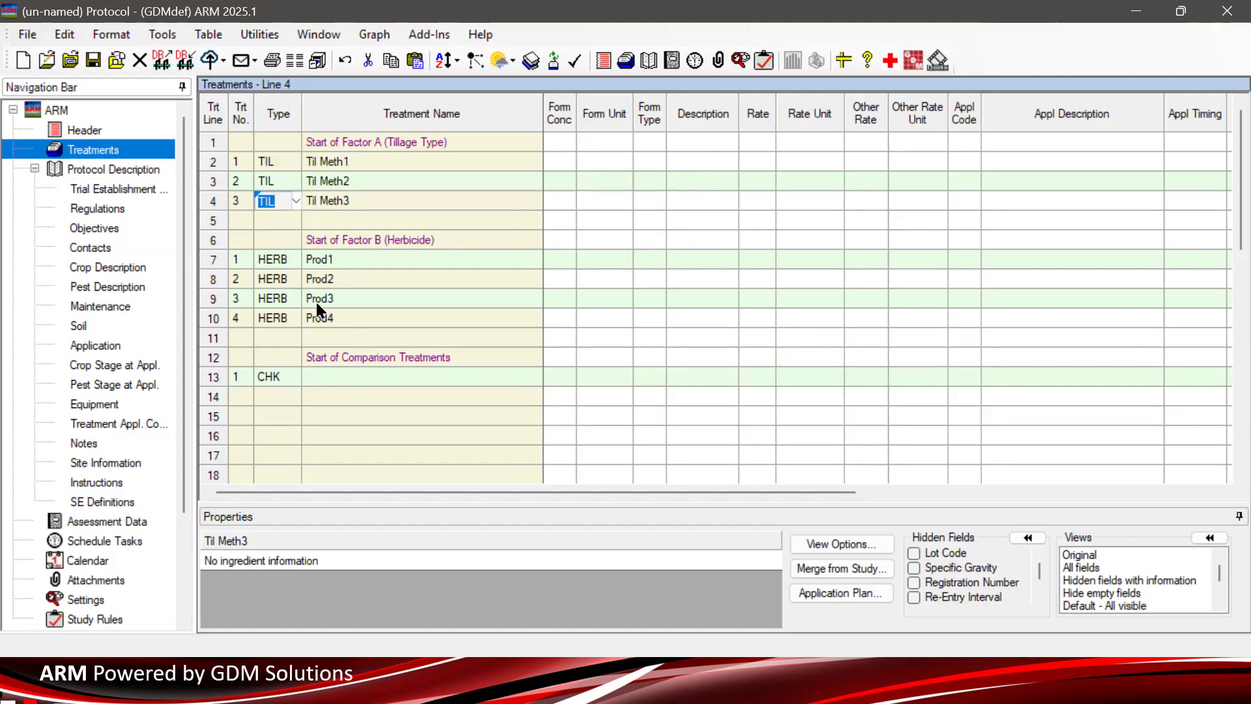
Add treatment number 5 to factor B on line 11 with the type CHK (Check or Untreated)
click(239, 337)
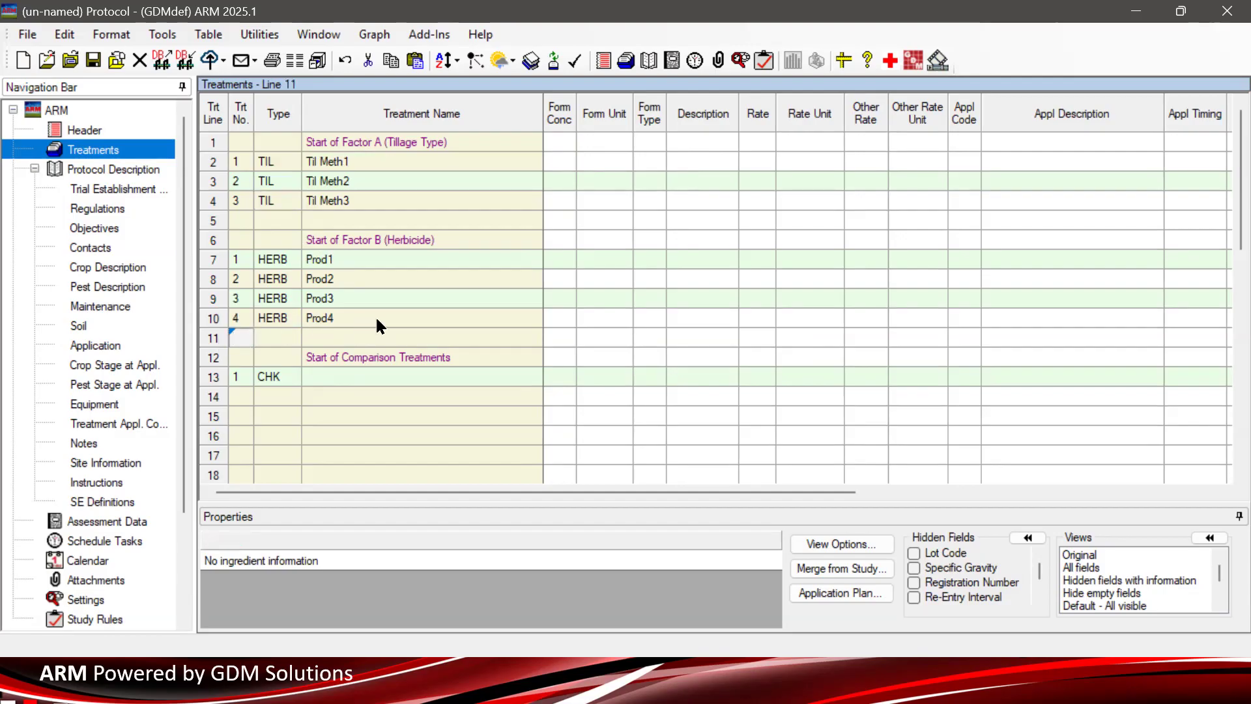
text(5)
click(278, 337)
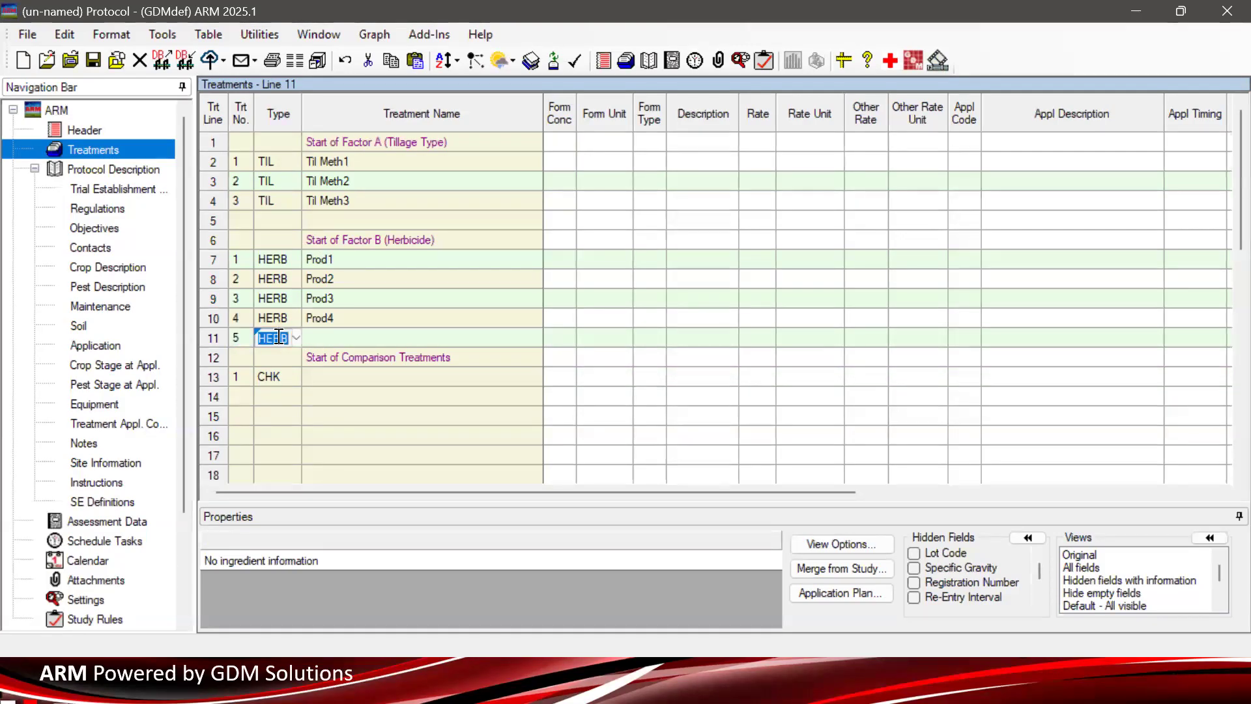
double_click(278, 336)
click(670, 410)
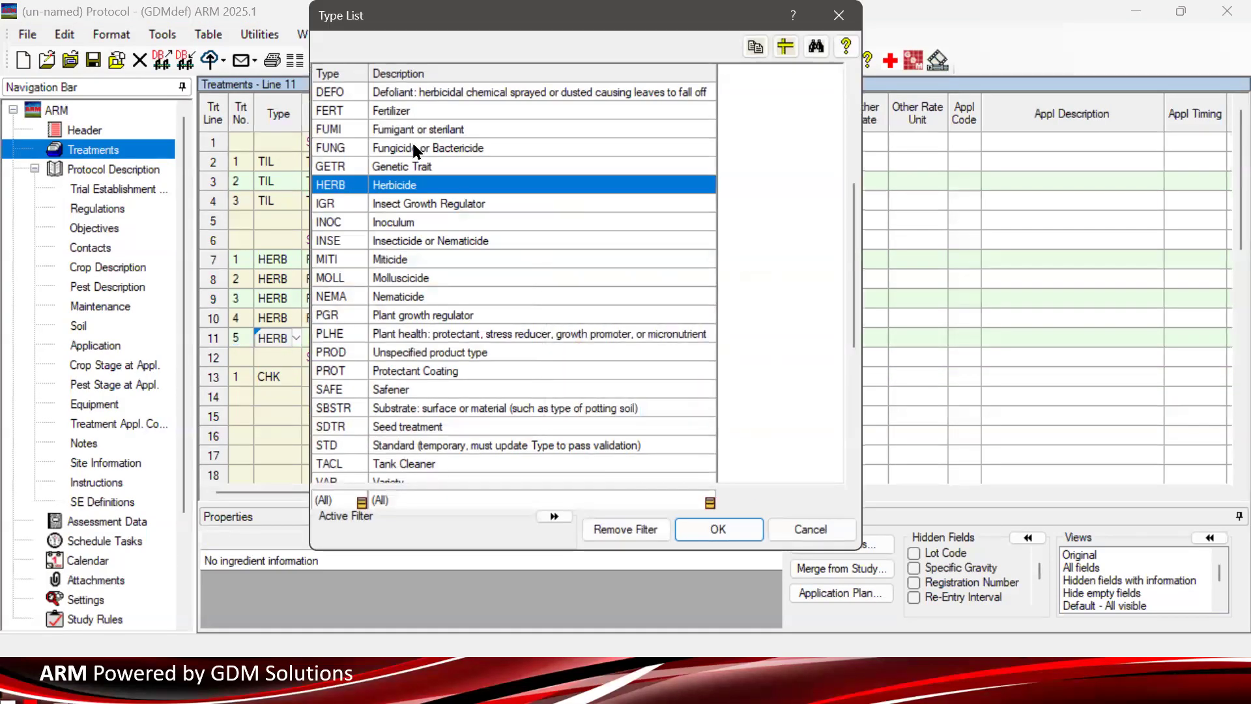
key(c)
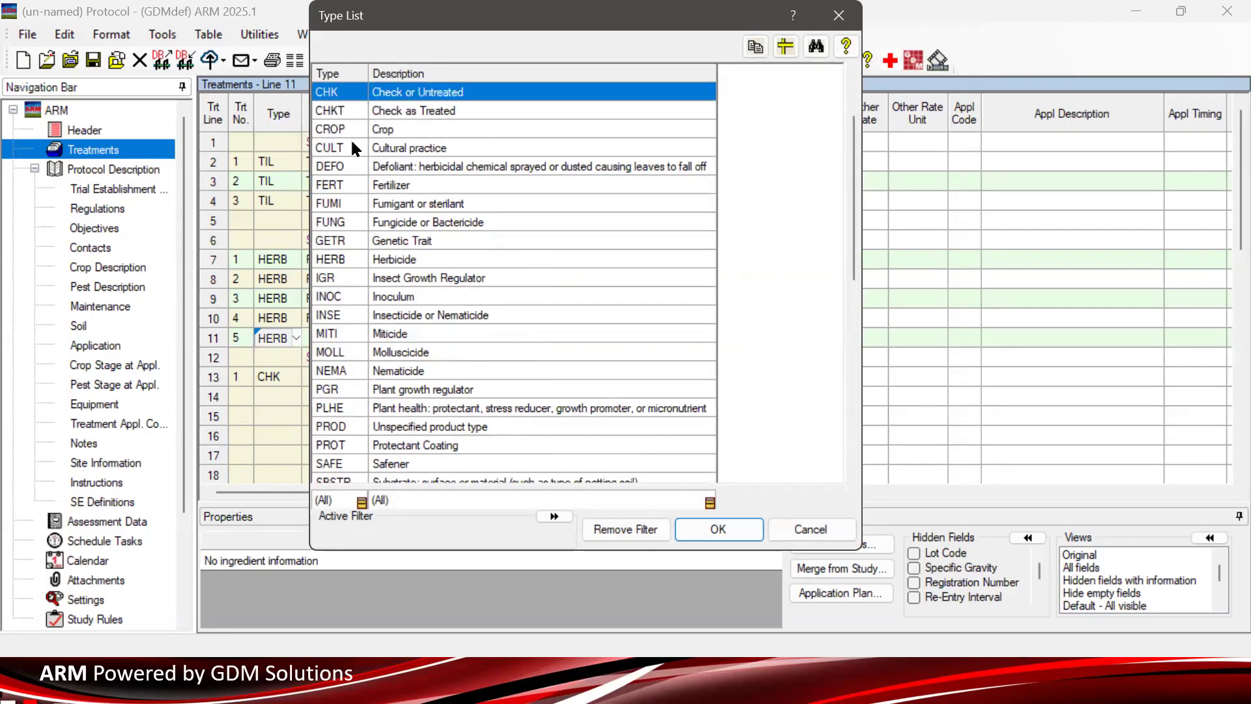
click(695, 534)
Name the factor B check treatment on line 11 Untreated
text(Check)
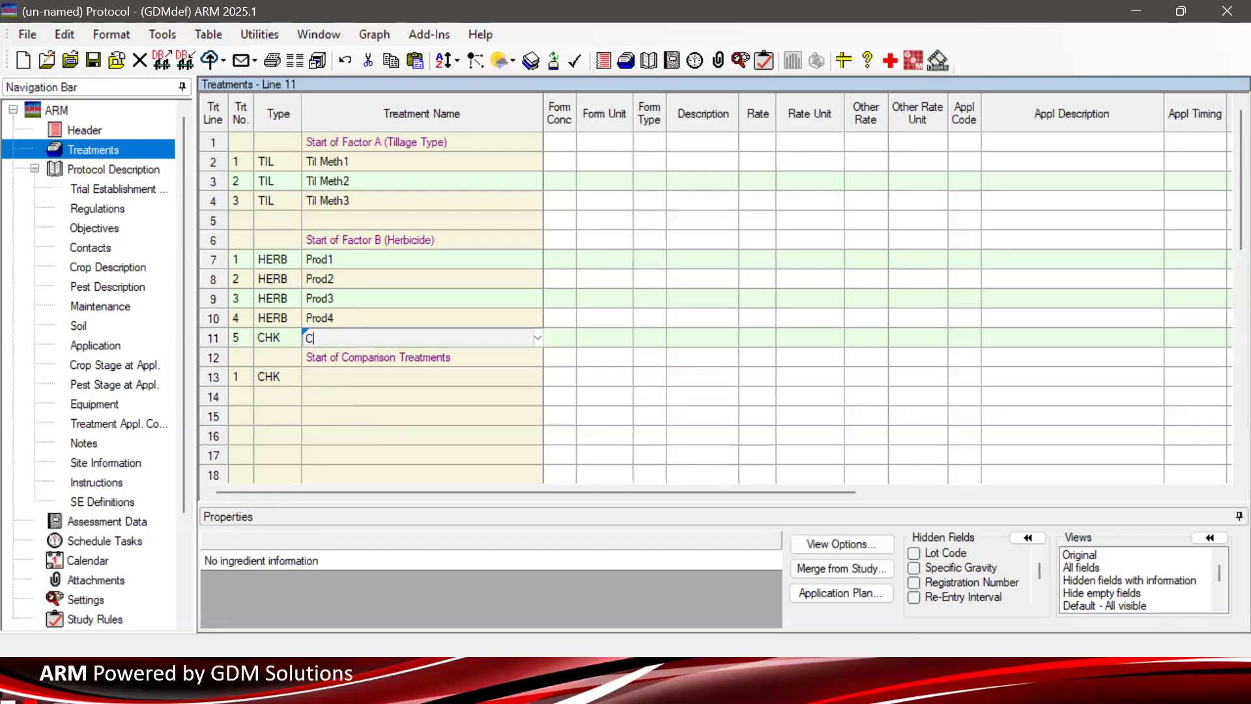
key(BackSpace)
key(BackSpace)
key(BackSpace)
key(BackSpace)
key(BackSpace)
text(Untreated)
key(Tab)
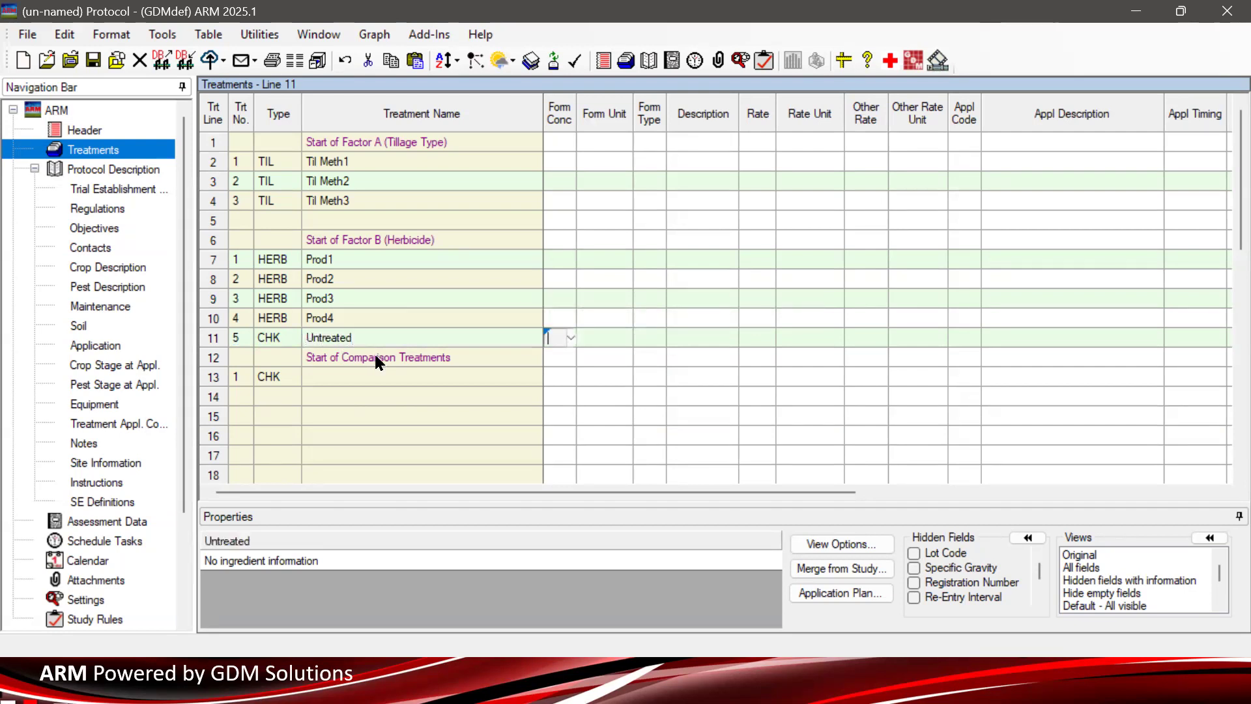
Delete the Untreated check line from factor B
drag(353, 264, 354, 338)
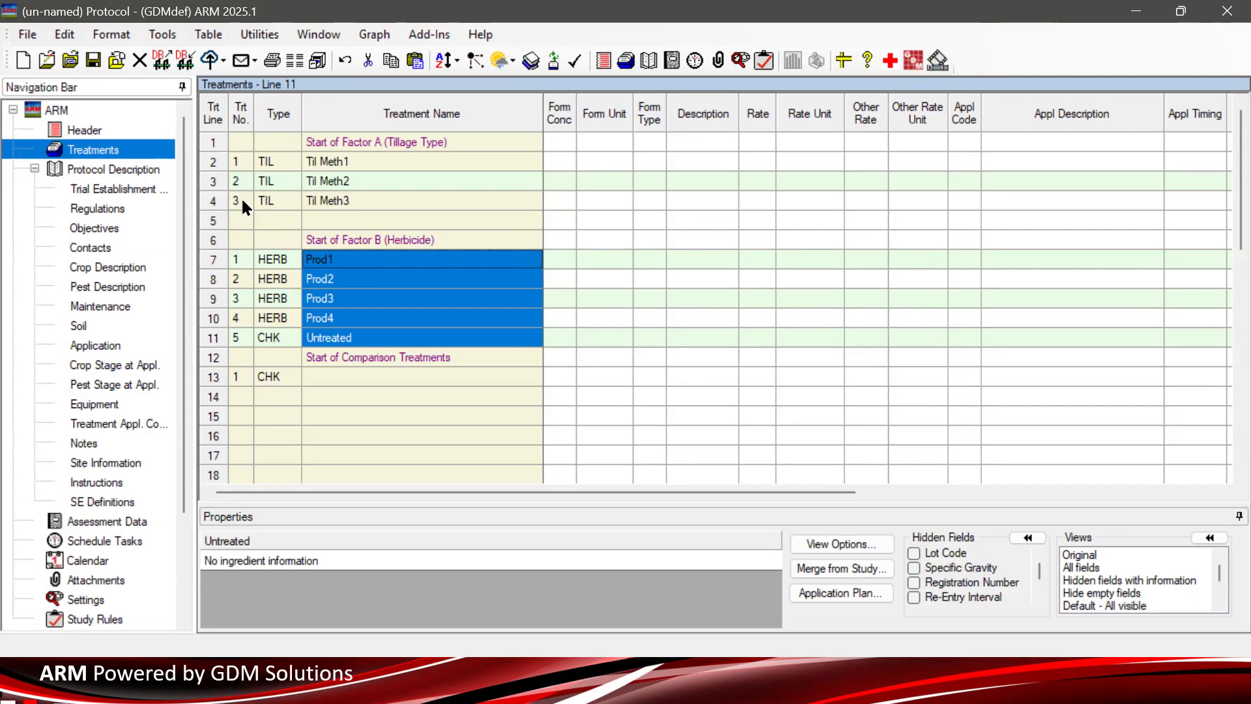
click(366, 336)
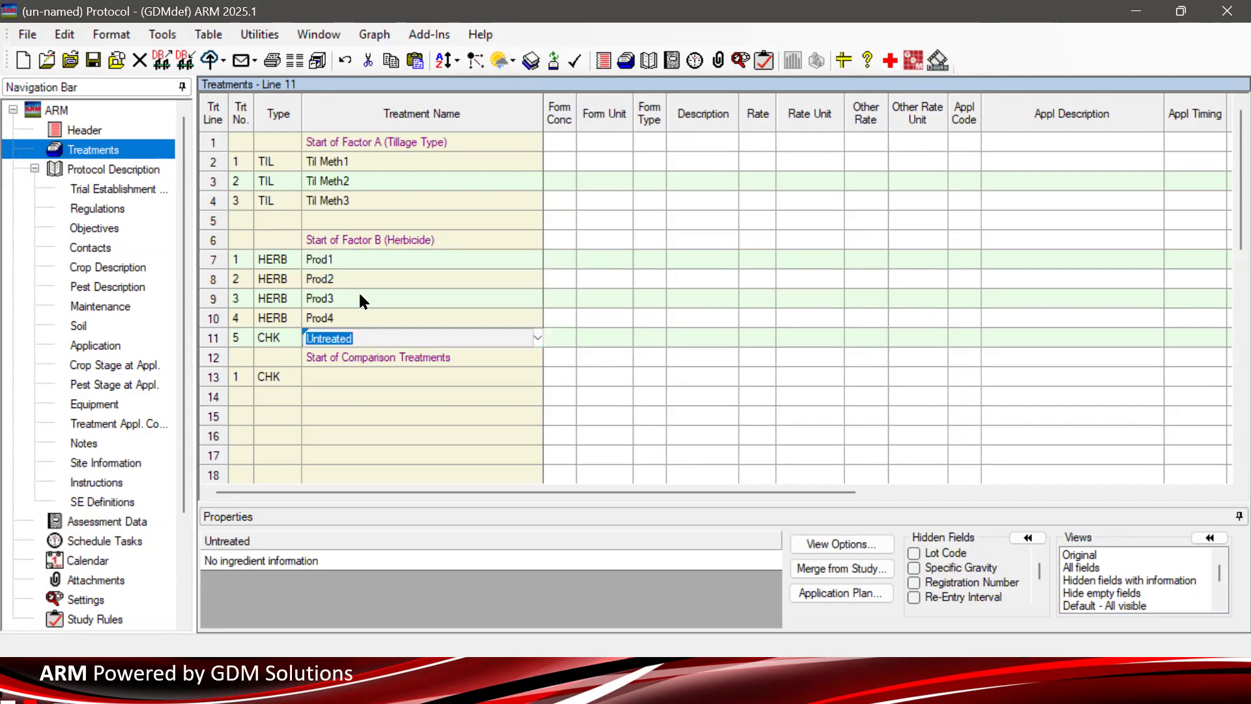
click(355, 181)
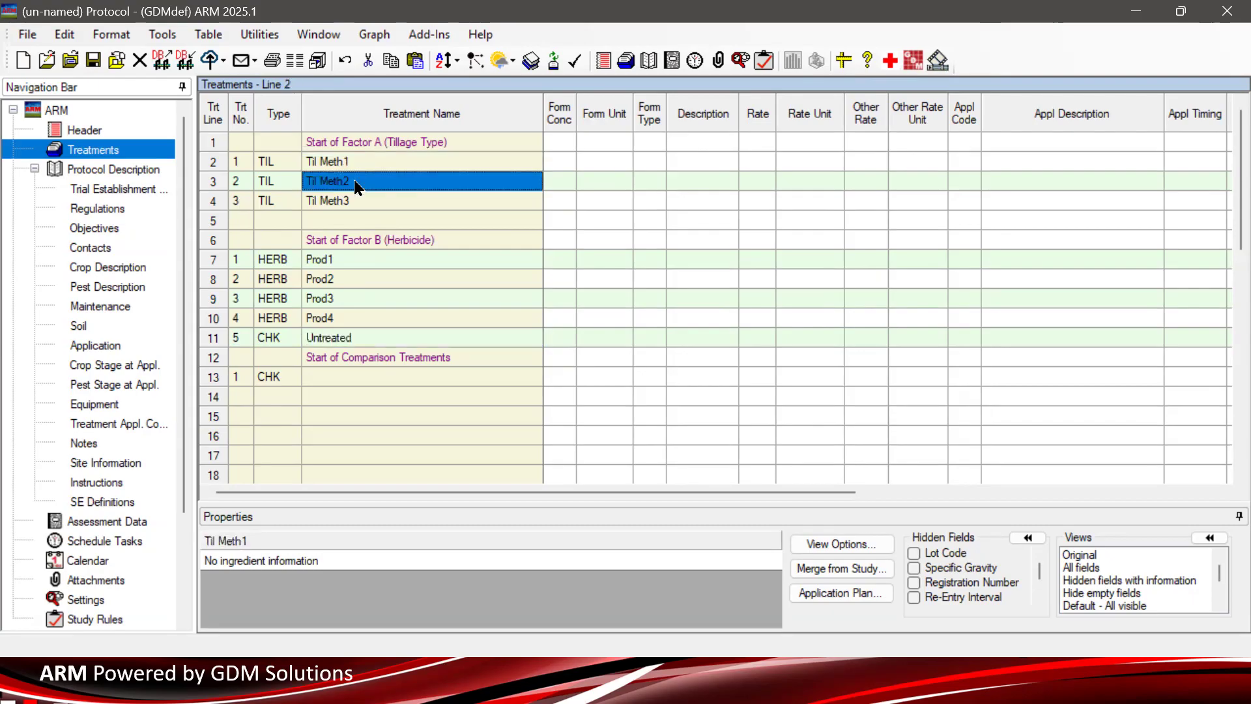
click(352, 202)
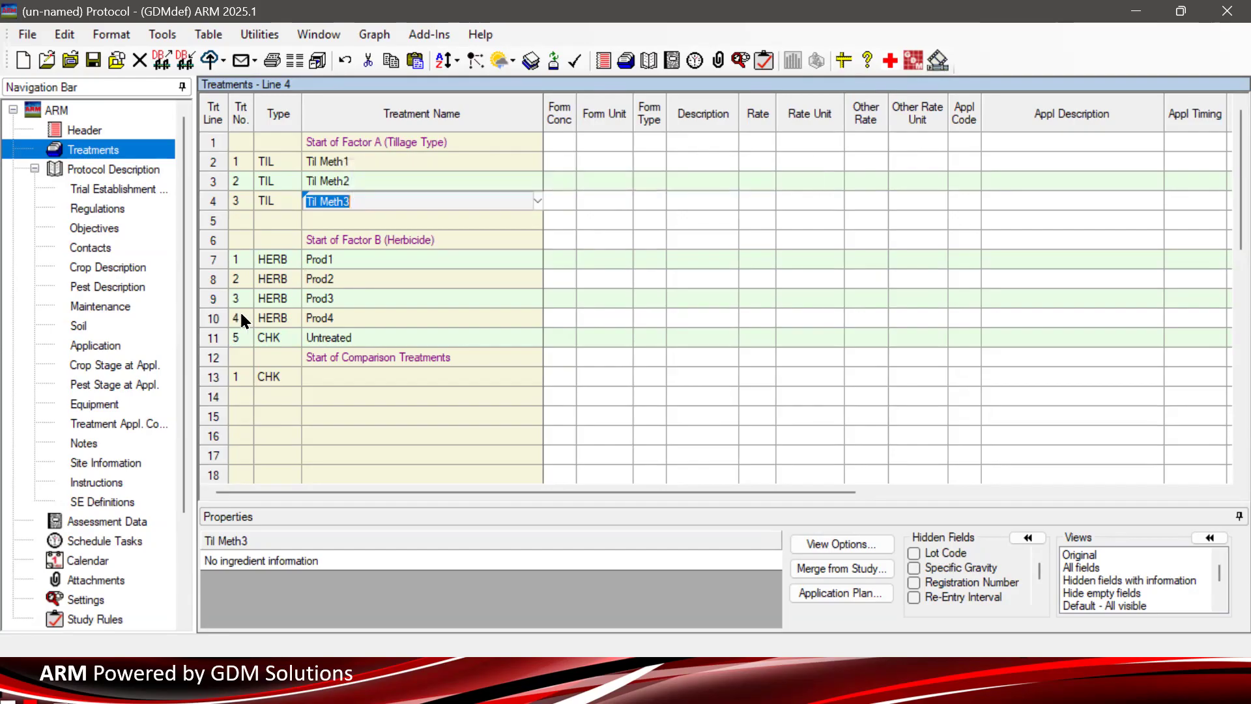
click(212, 341)
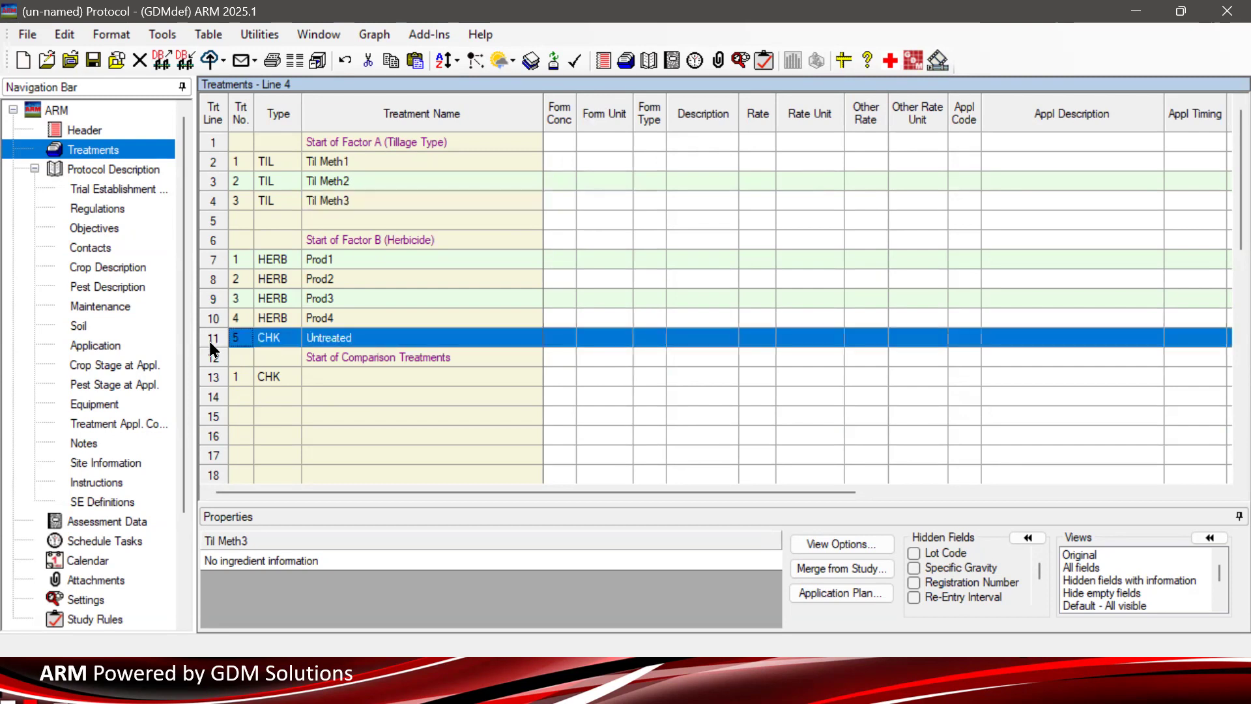
key(Delete)
Name the CHK treatment in the comparison treatments section Untreated
click(373, 356)
click(372, 355)
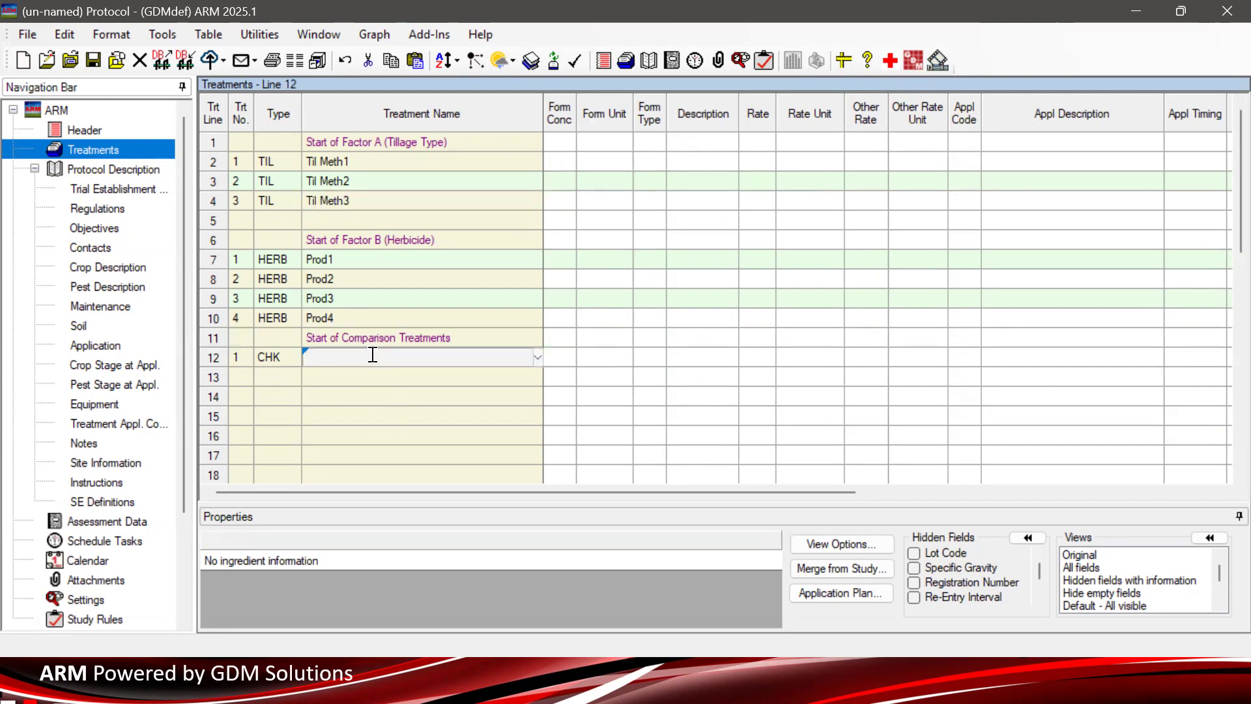
text(Untreated)
key(Return)
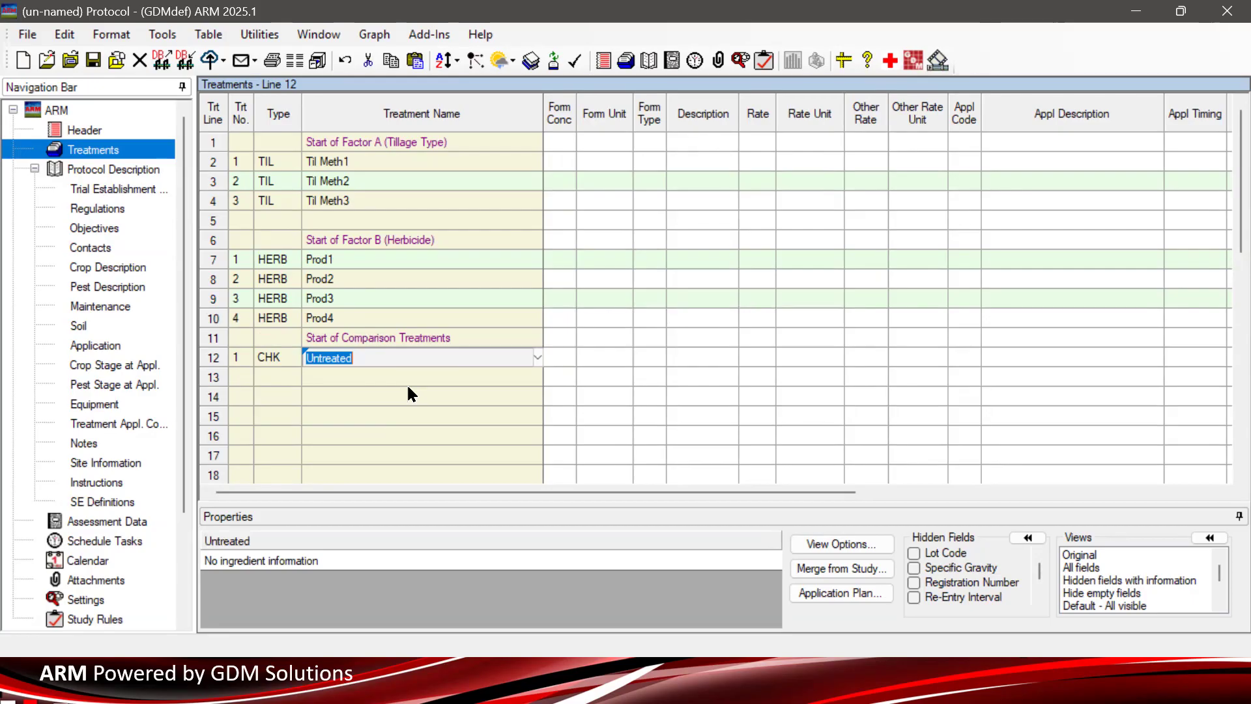
scroll(406, 382, down, 2)
scroll(409, 350, up, 2)
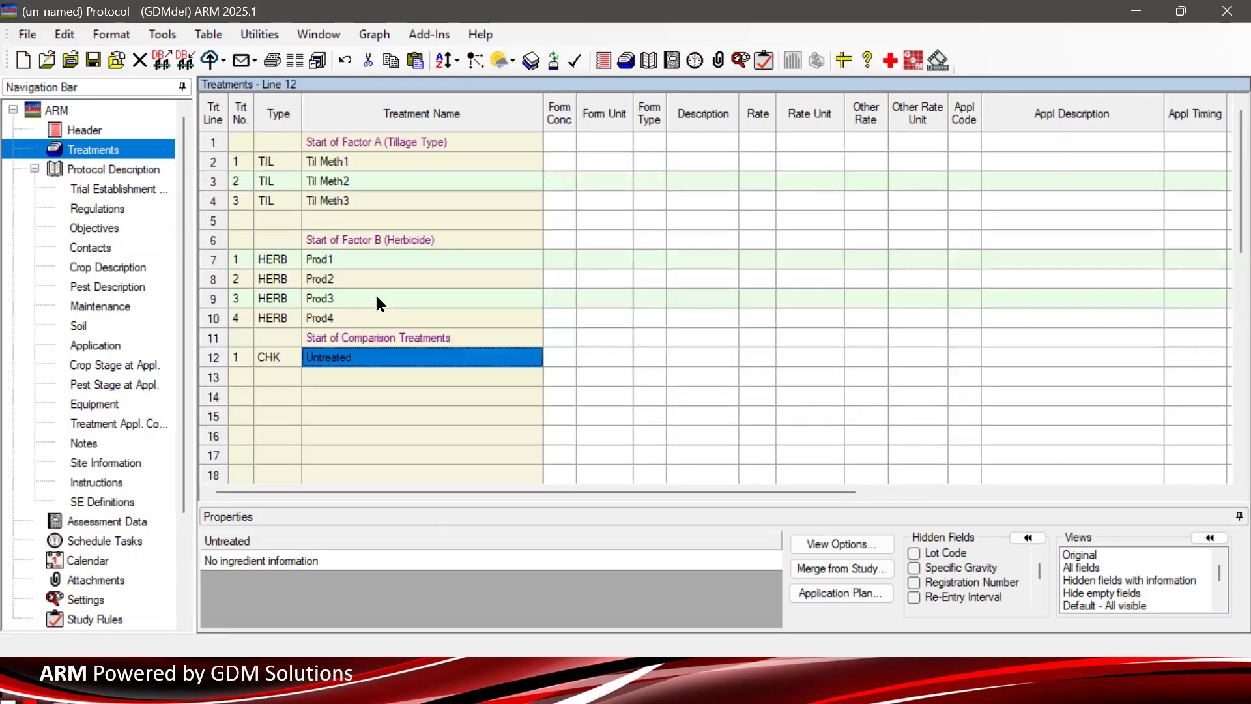
click(421, 360)
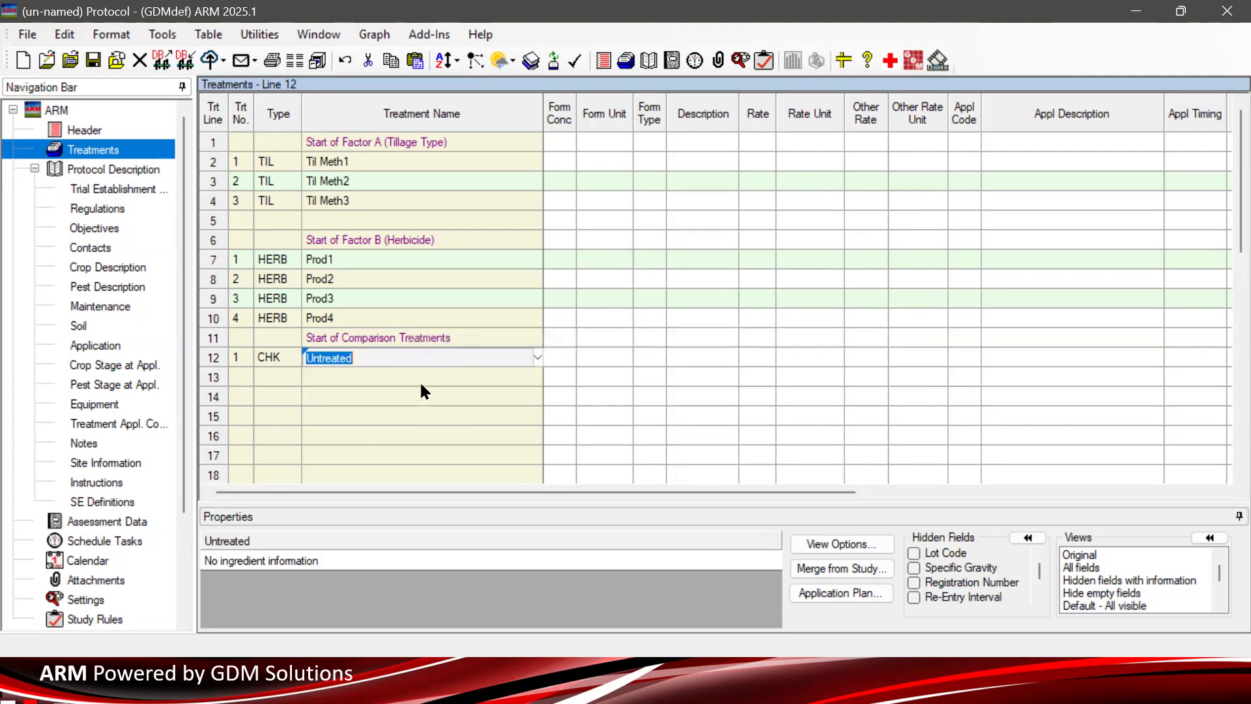
click(419, 381)
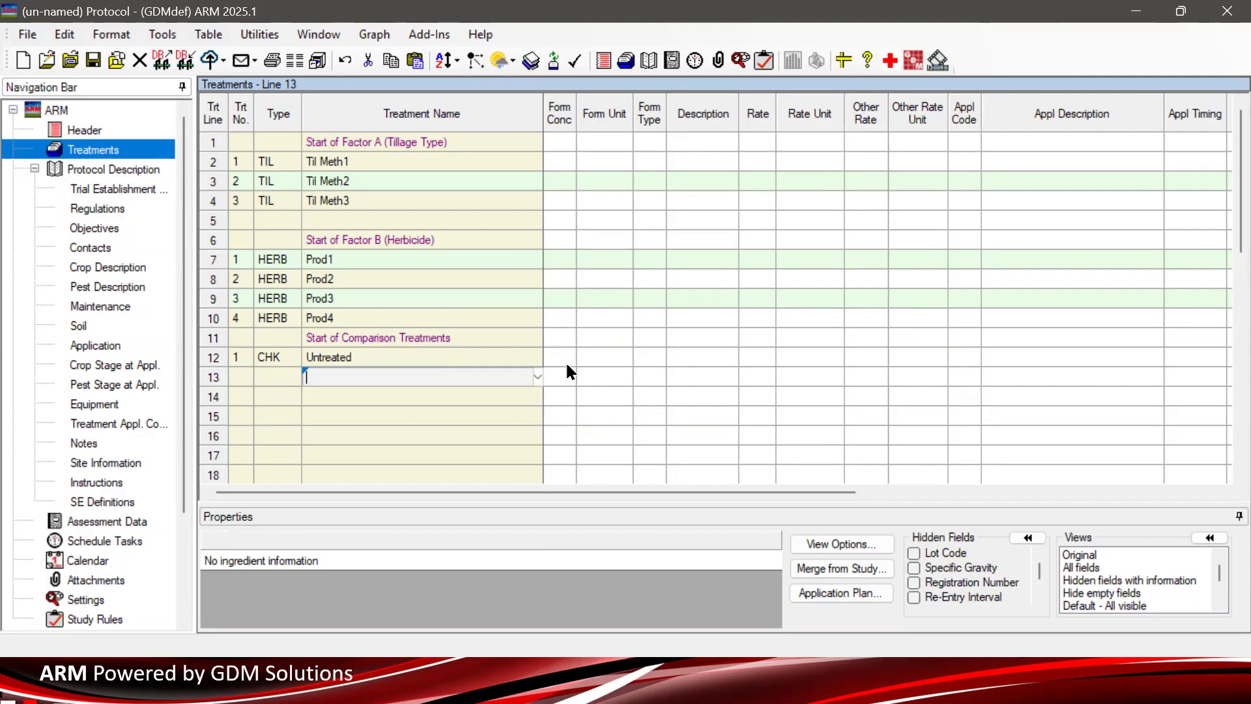
Review the study design in the trial establishment guidelines and the fields of the assessment data columns
click(119, 188)
scroll(534, 397, down, 5)
scroll(535, 399, up, 5)
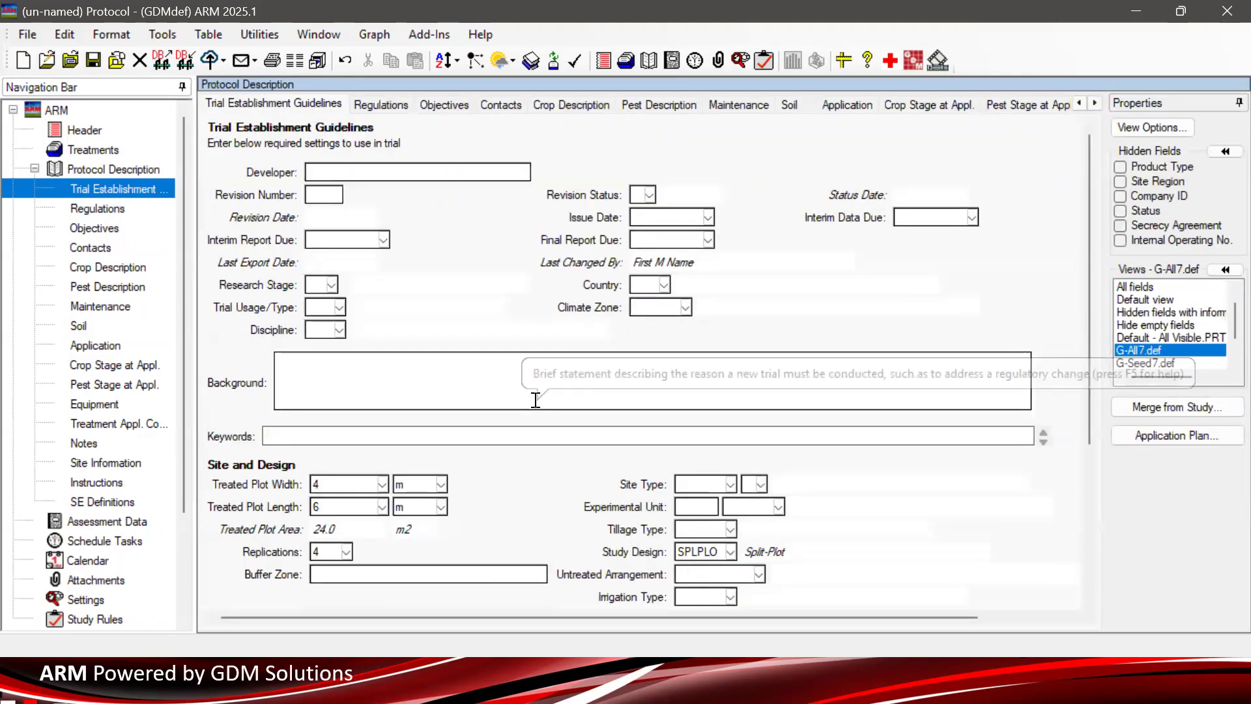
click(699, 552)
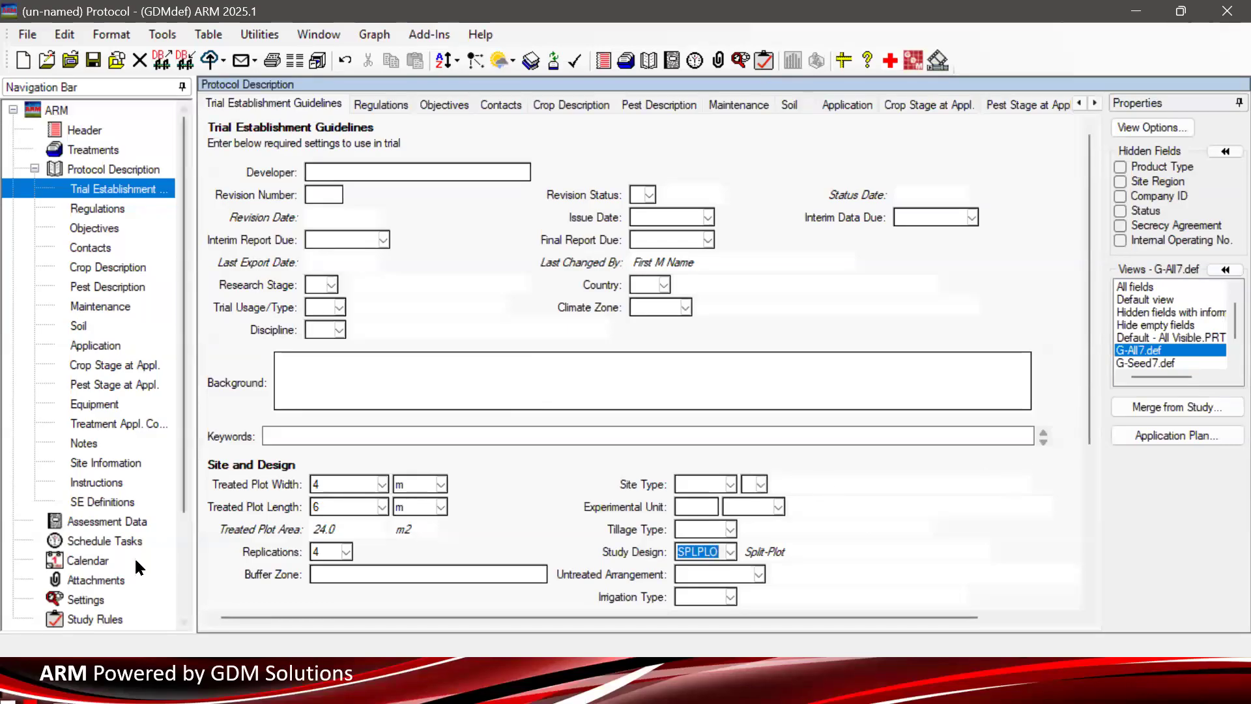
key(ctrl+Tab)
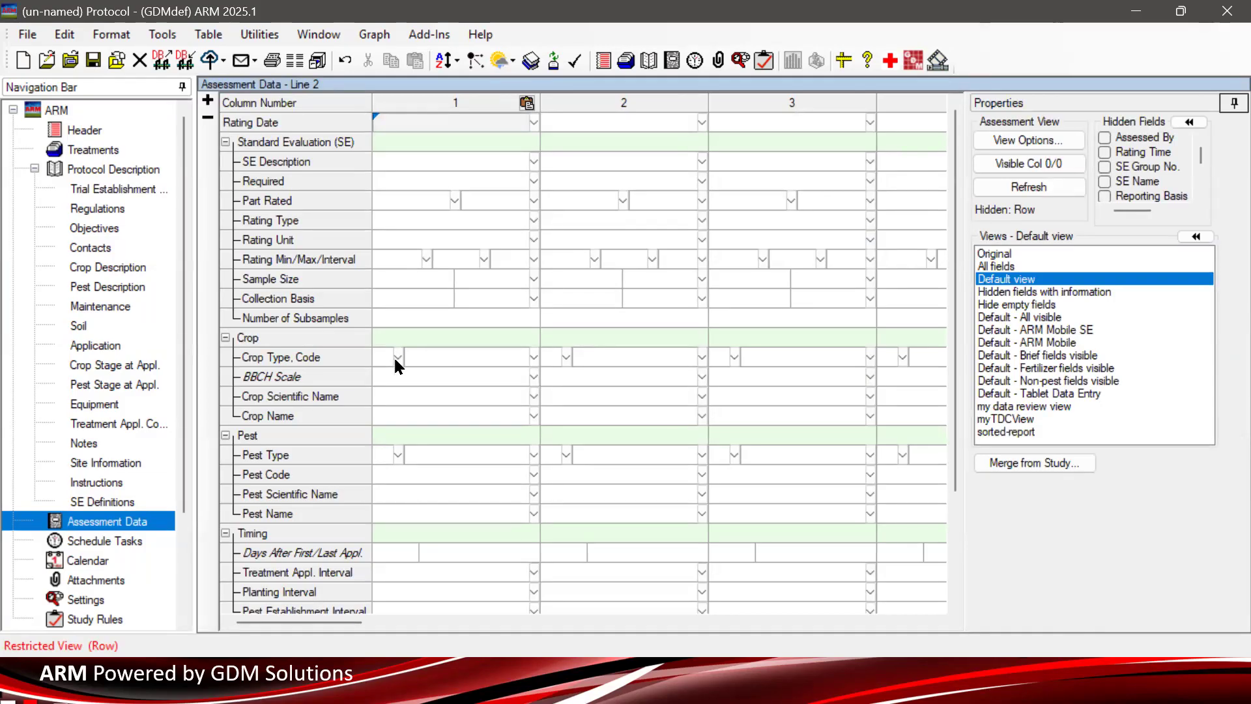
scroll(476, 356, down, 3)
scroll(476, 356, up, 3)
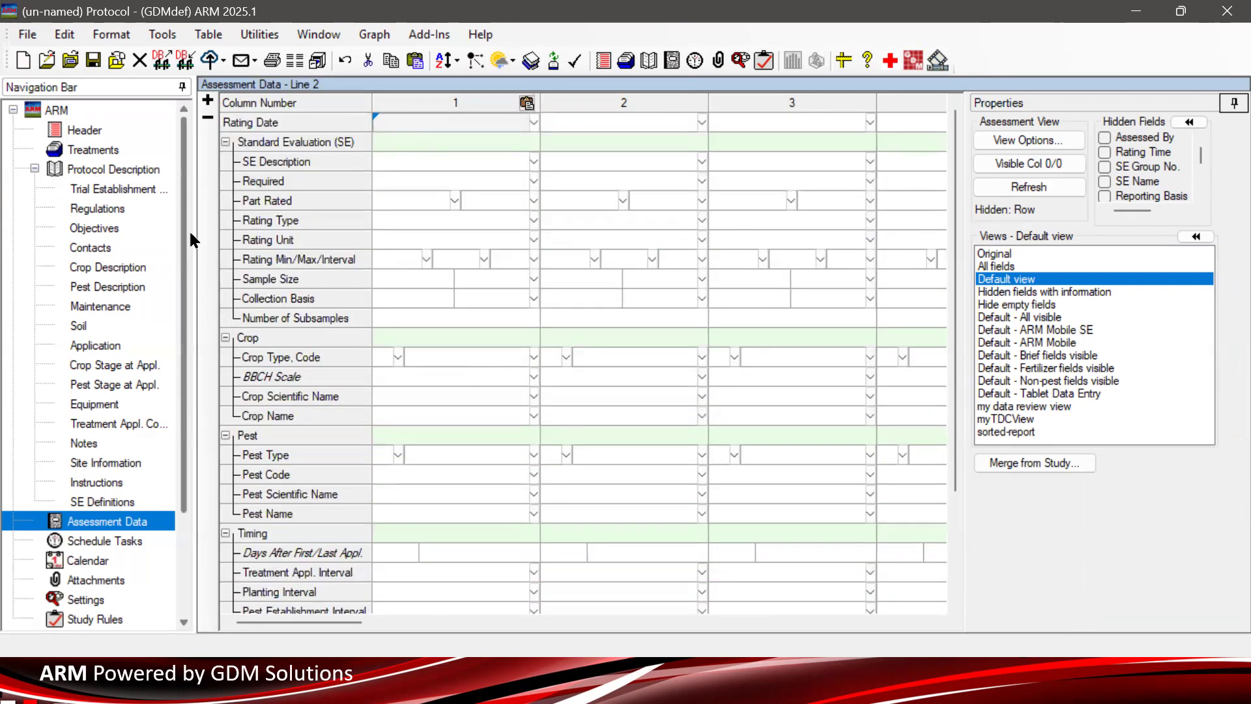
Return to the treatments, try to create a trial from the protocol, and dismiss the validation messages
click(94, 150)
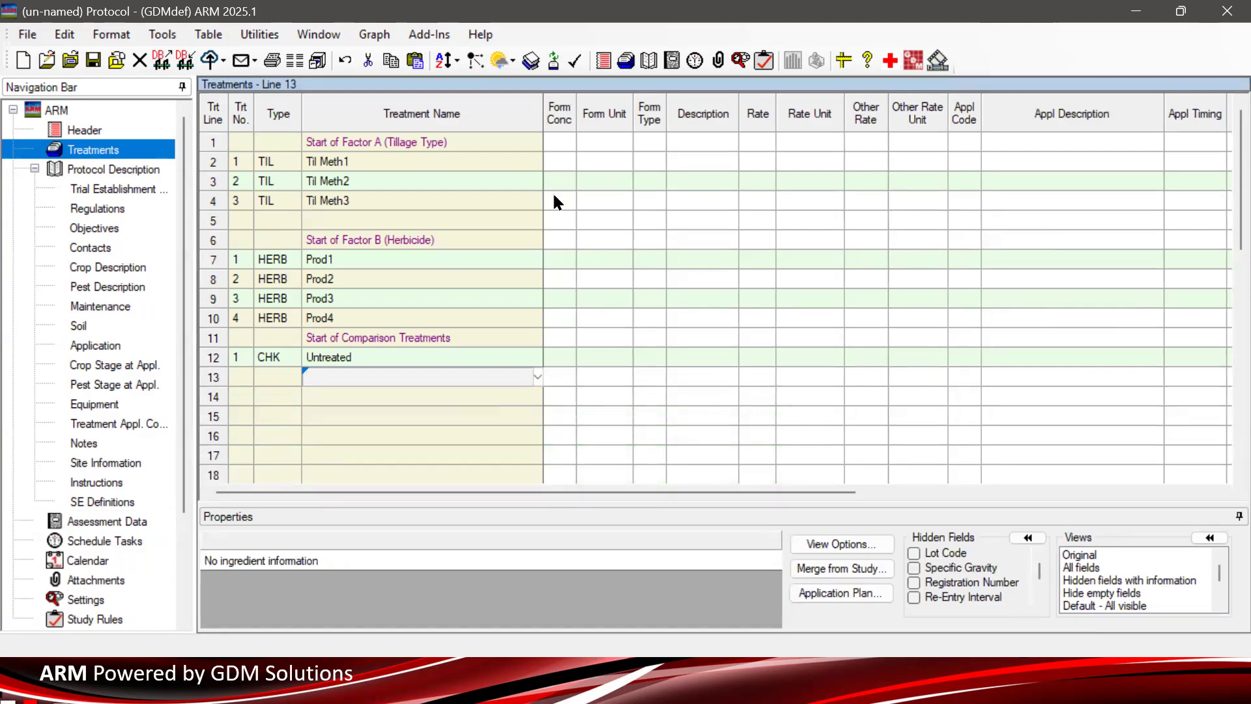
click(26, 34)
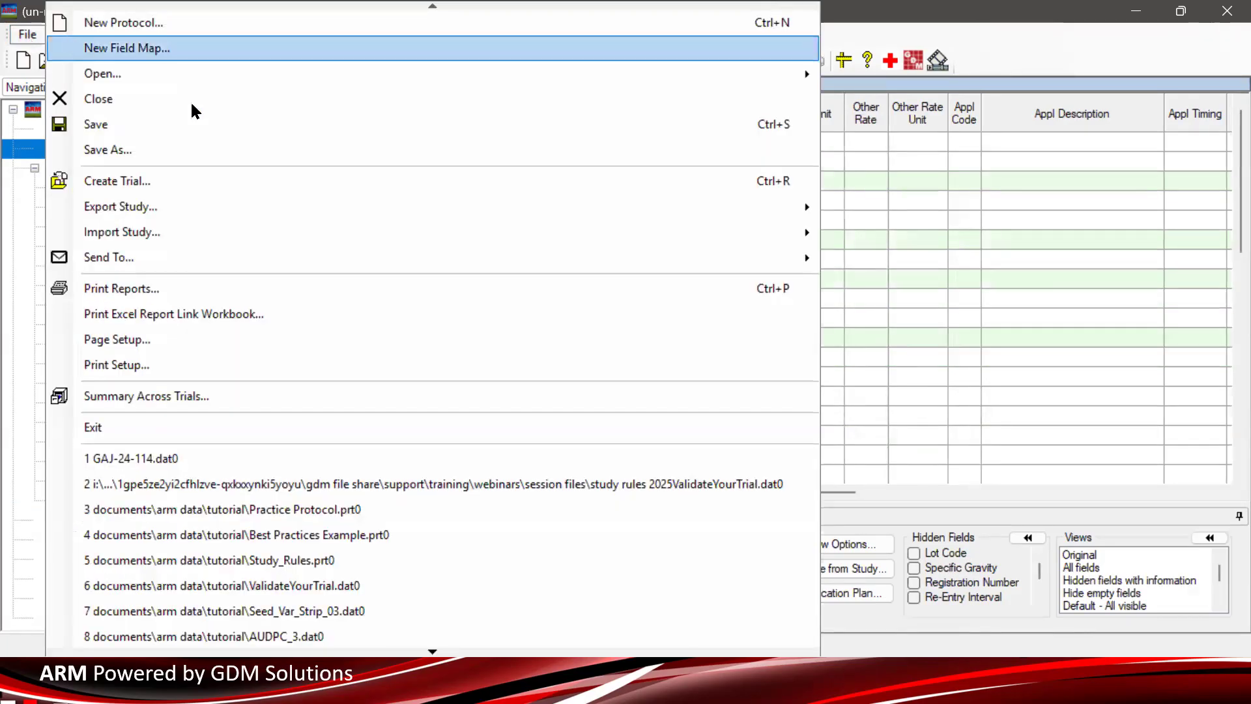
click(144, 181)
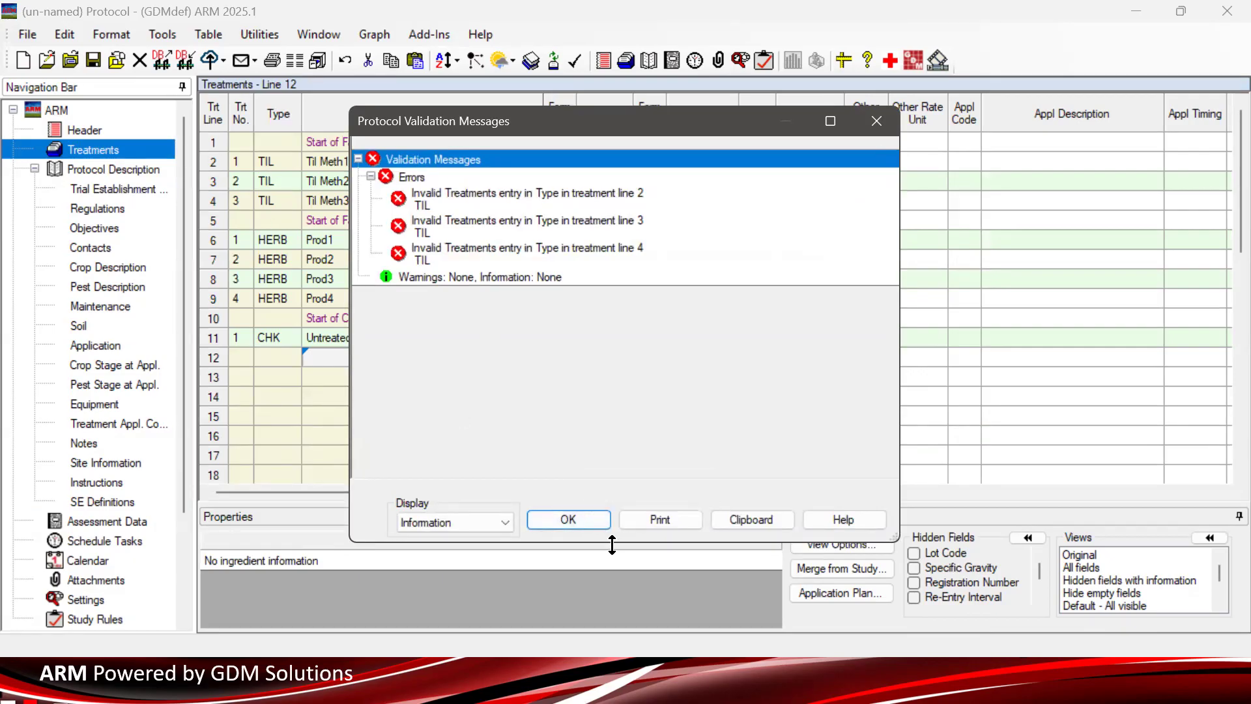
click(582, 516)
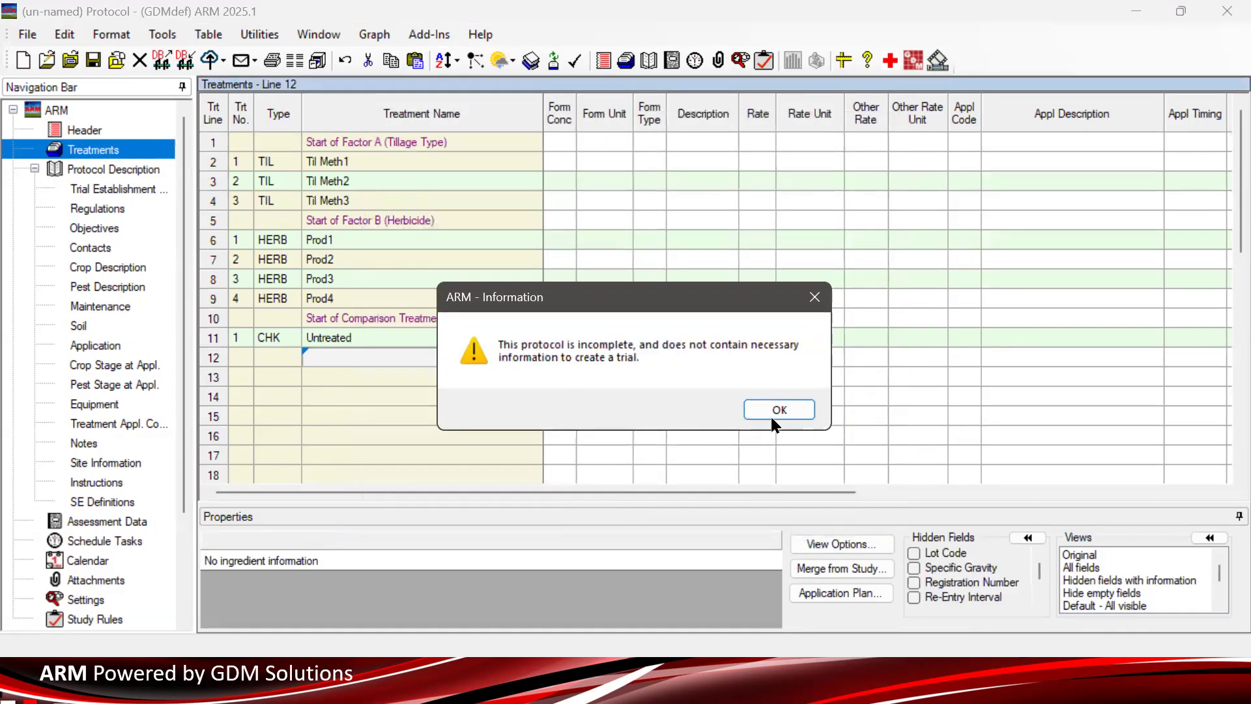
click(770, 414)
Clear the TIL type entries of the three tillage methods on lines 2 to 4
drag(296, 161, 297, 202)
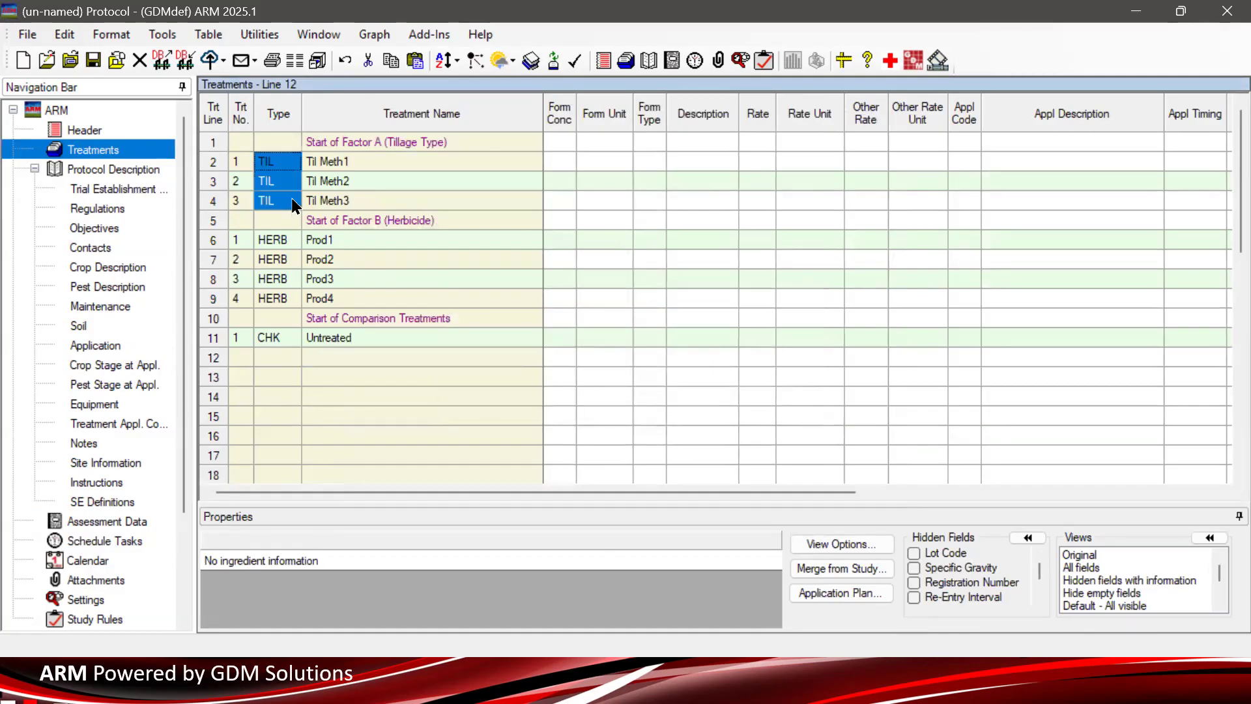
click(64, 34)
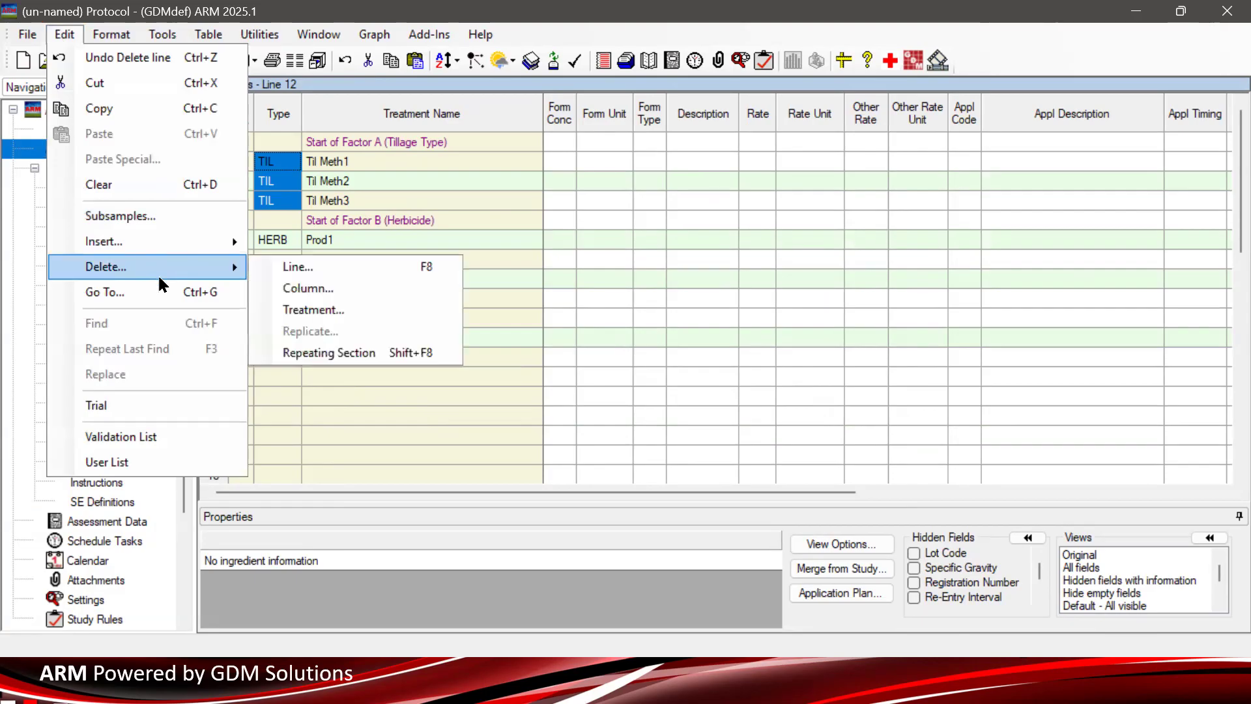
click(174, 183)
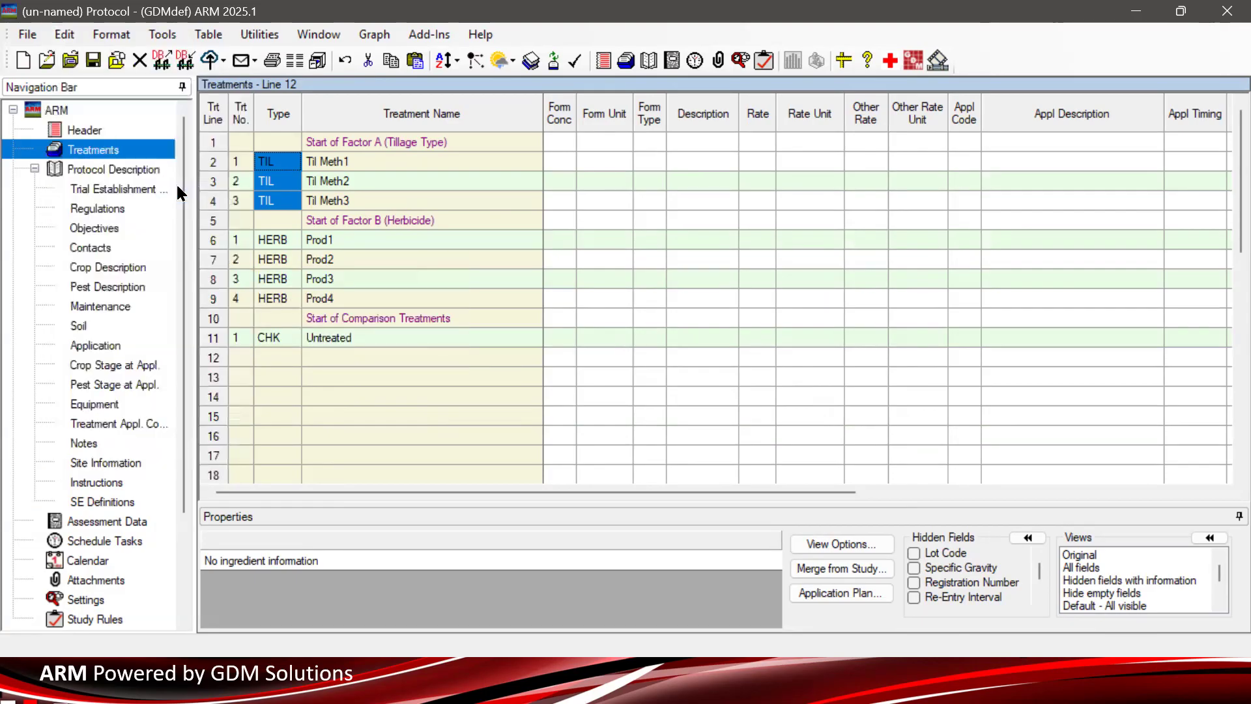
click(417, 396)
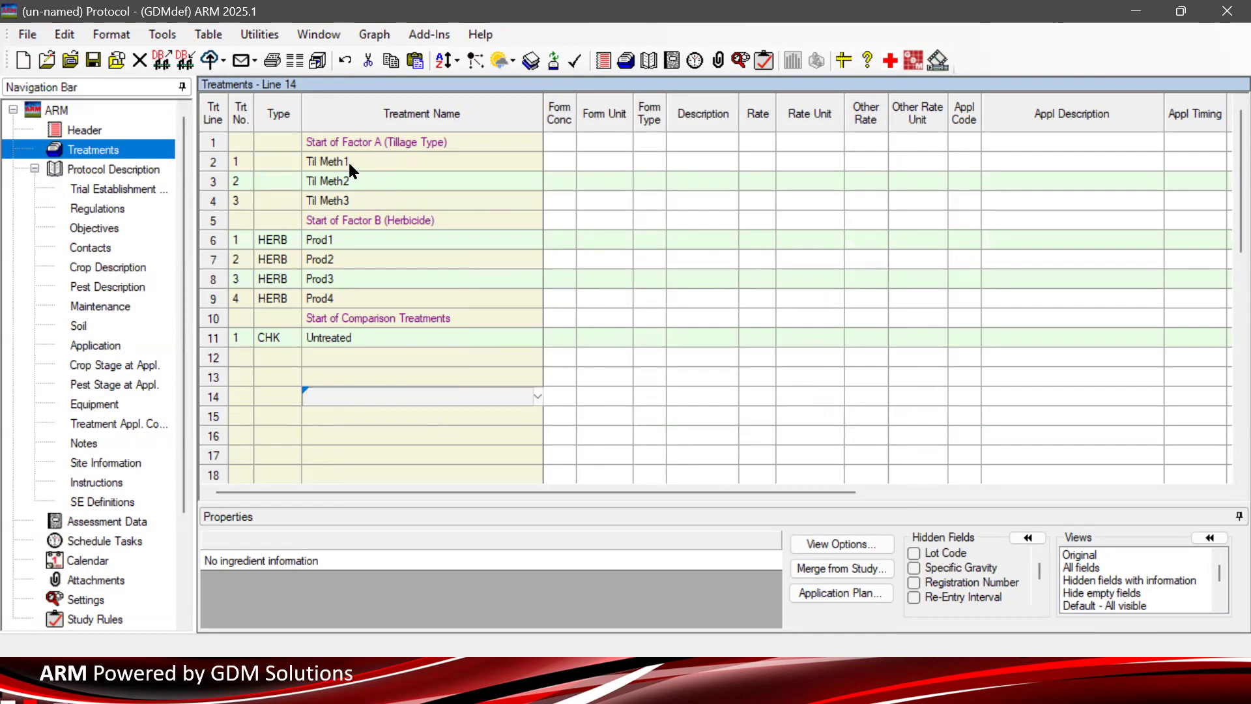
Create a trial from the protocol with the trial ID webinar, without saving the protocol changes
click(26, 39)
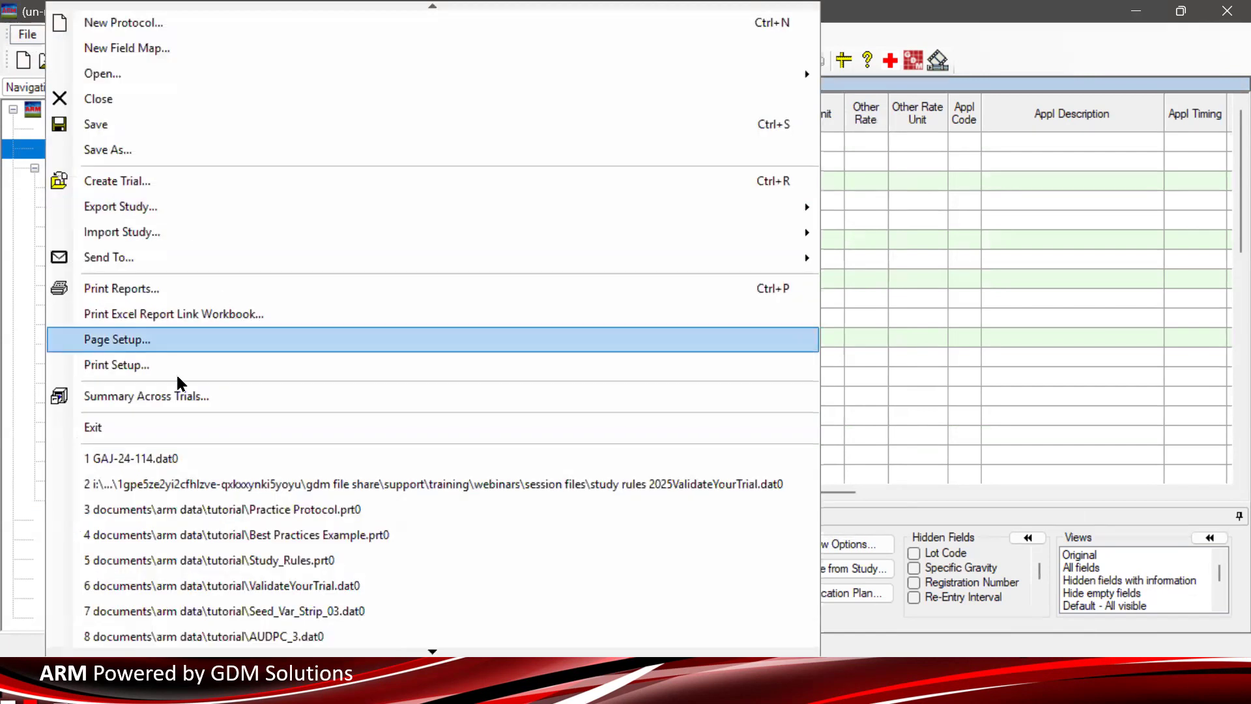
click(124, 185)
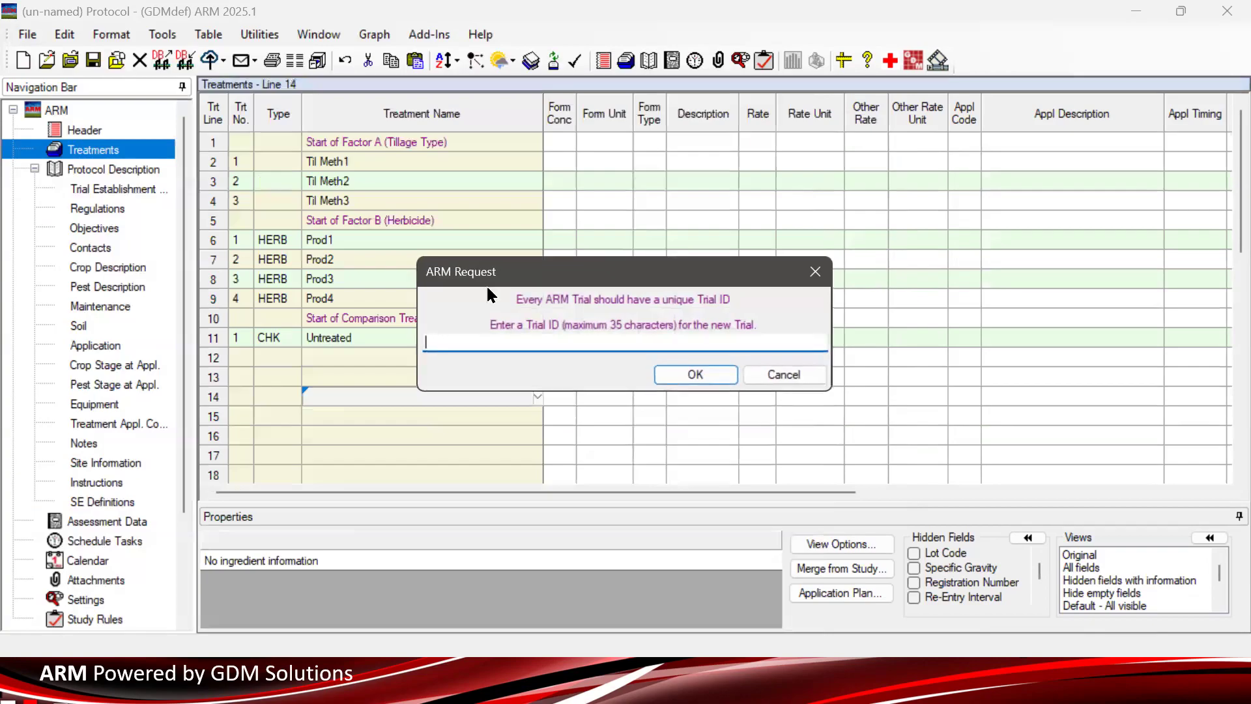
text(webinar)
click(686, 369)
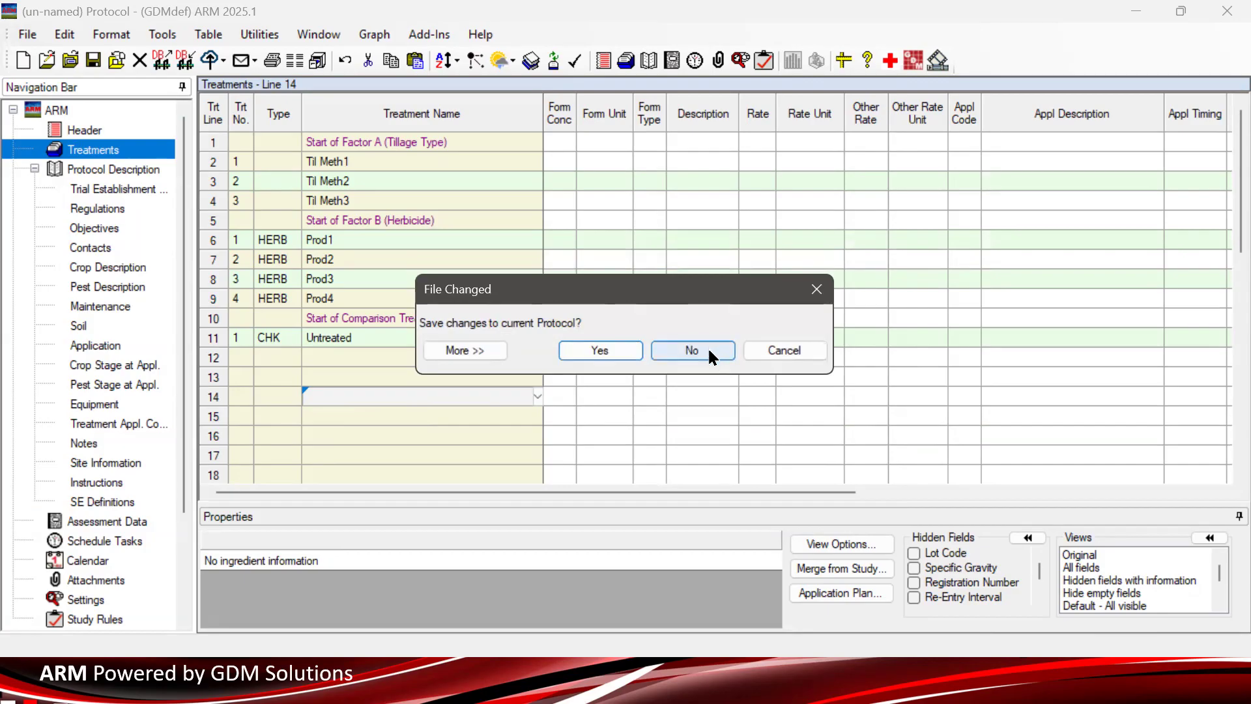
click(707, 352)
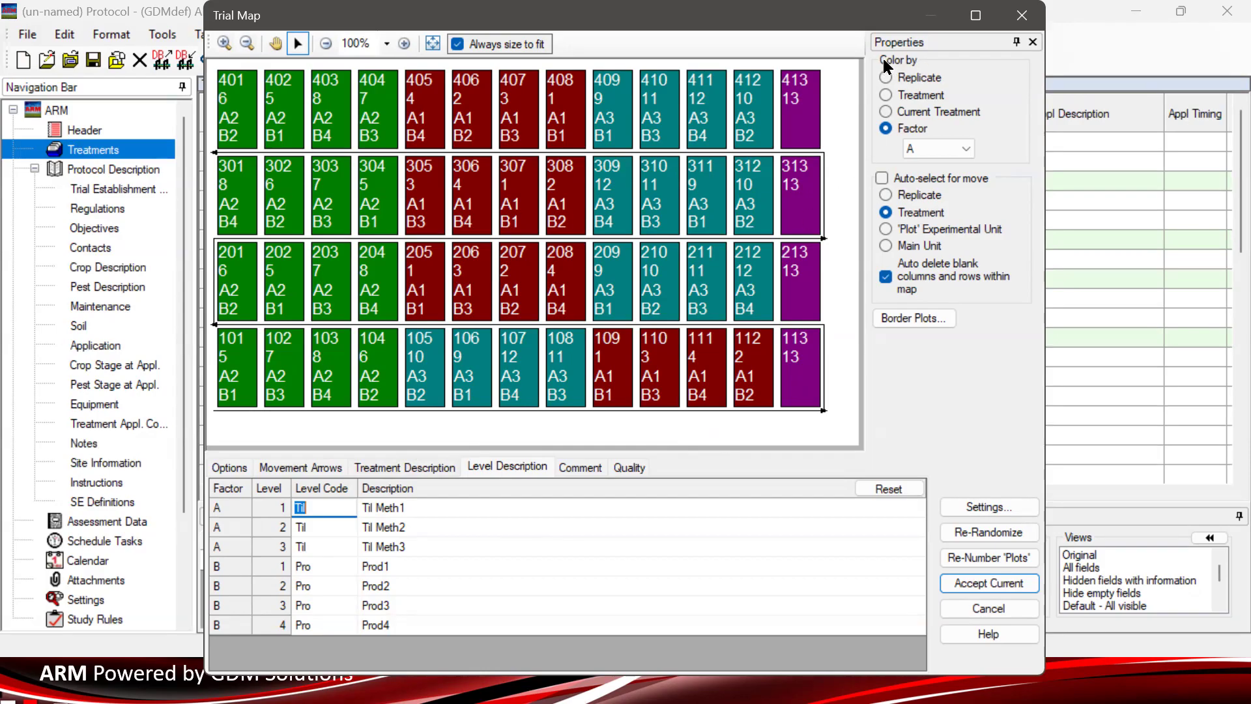
Color the trial map by treatment to compare the plots, and switch the coloring back to factor A
click(911, 45)
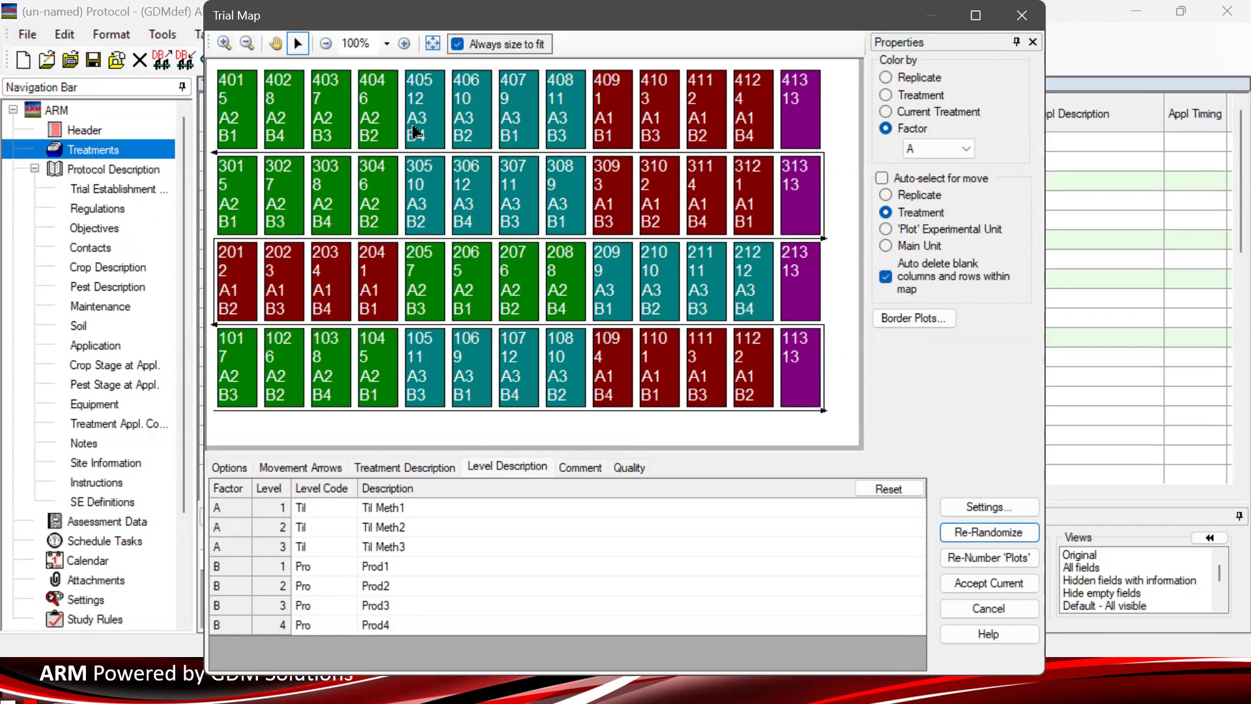
click(906, 93)
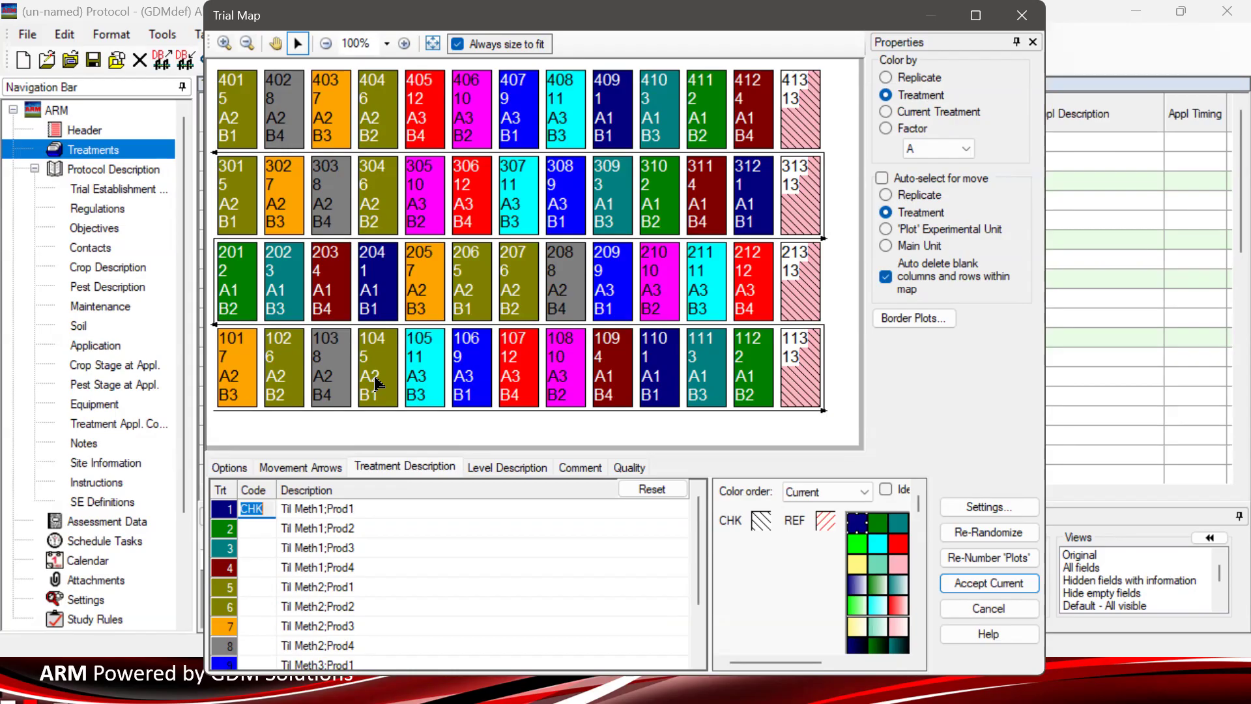
click(879, 128)
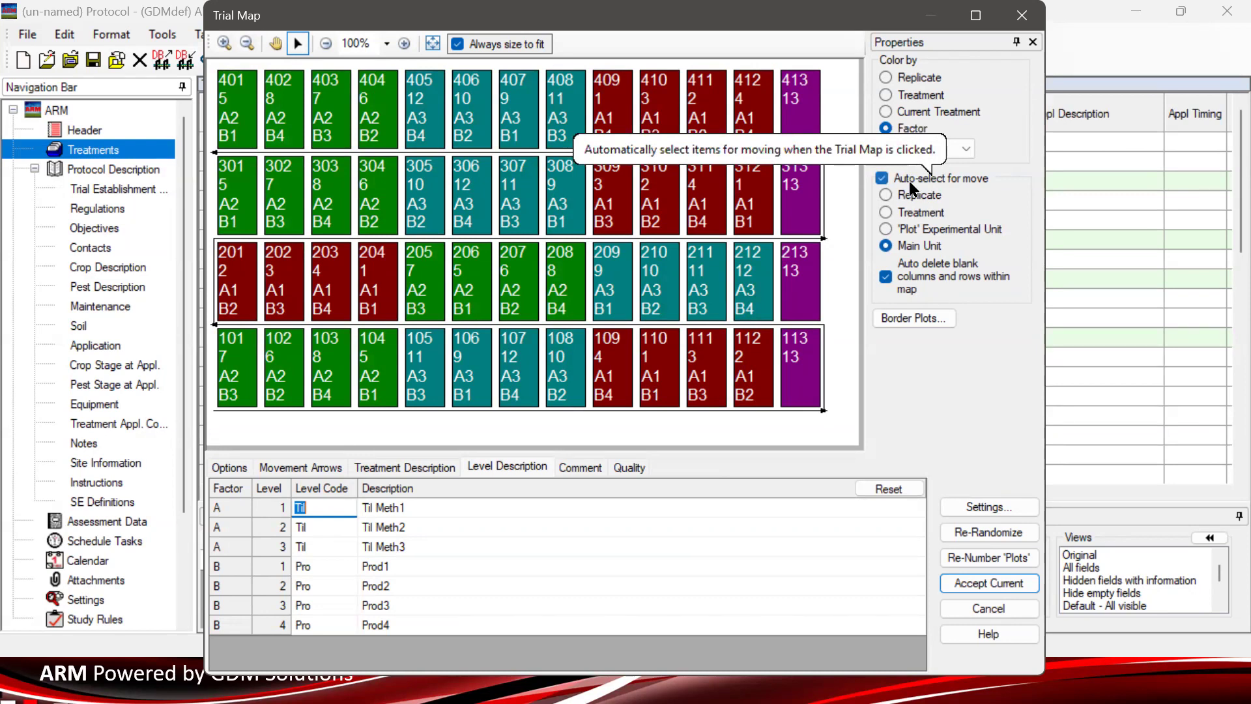
With auto-select by treatment, swap treatment 7 with 5 and treatment 6 with 8 inside the A2 main unit of replicate 1
click(887, 213)
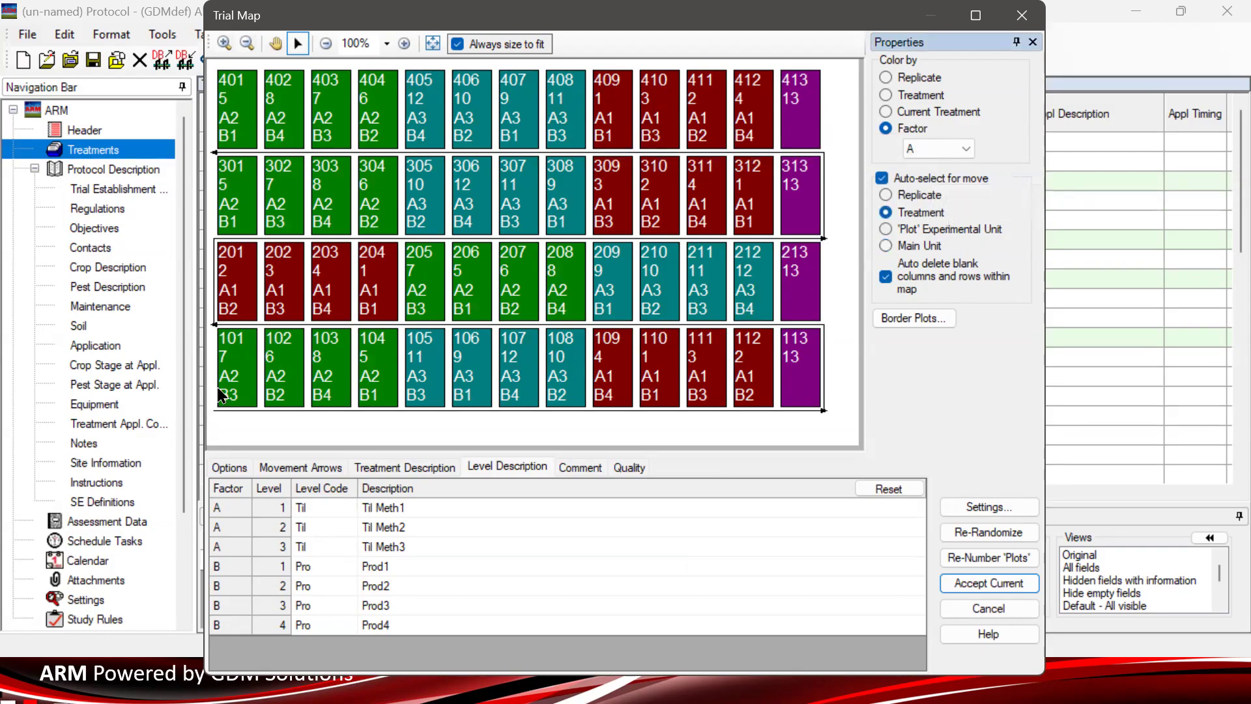
click(248, 371)
drag(249, 365, 247, 365)
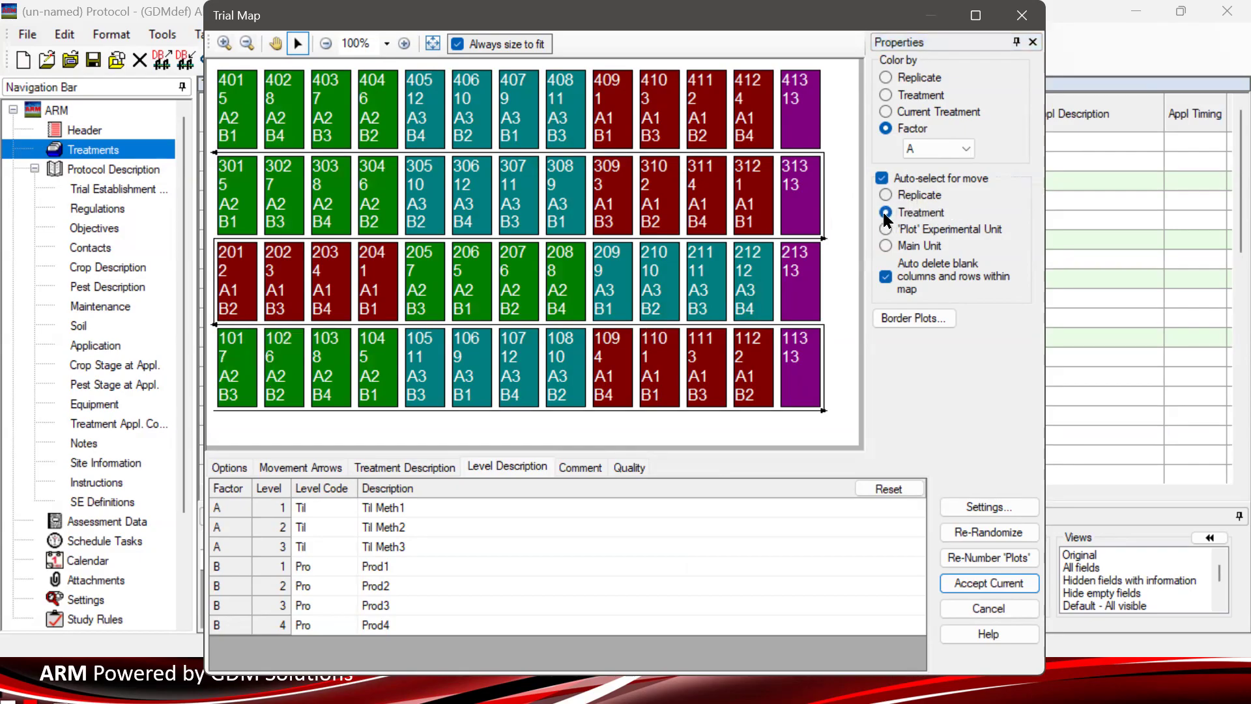
drag(241, 363, 388, 390)
drag(323, 357, 292, 380)
With auto-select by main unit, rearrange the first replicate's main units into the order A1, A2, A3
click(911, 251)
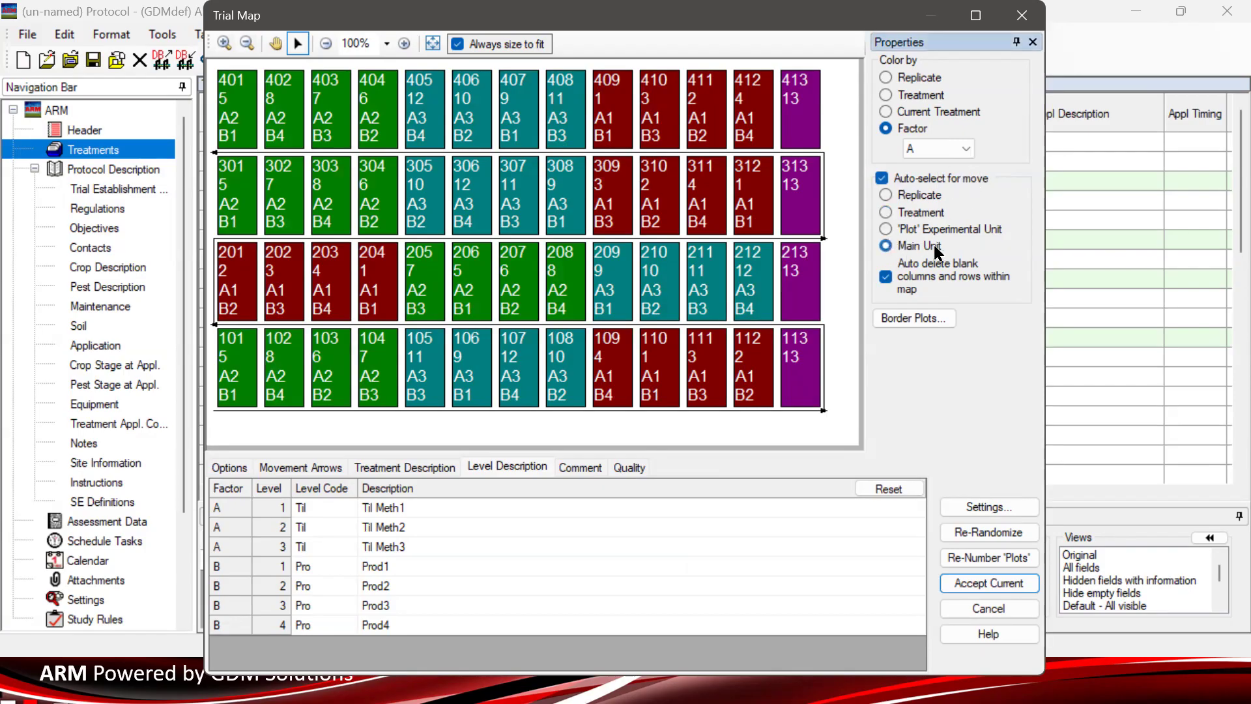
click(252, 351)
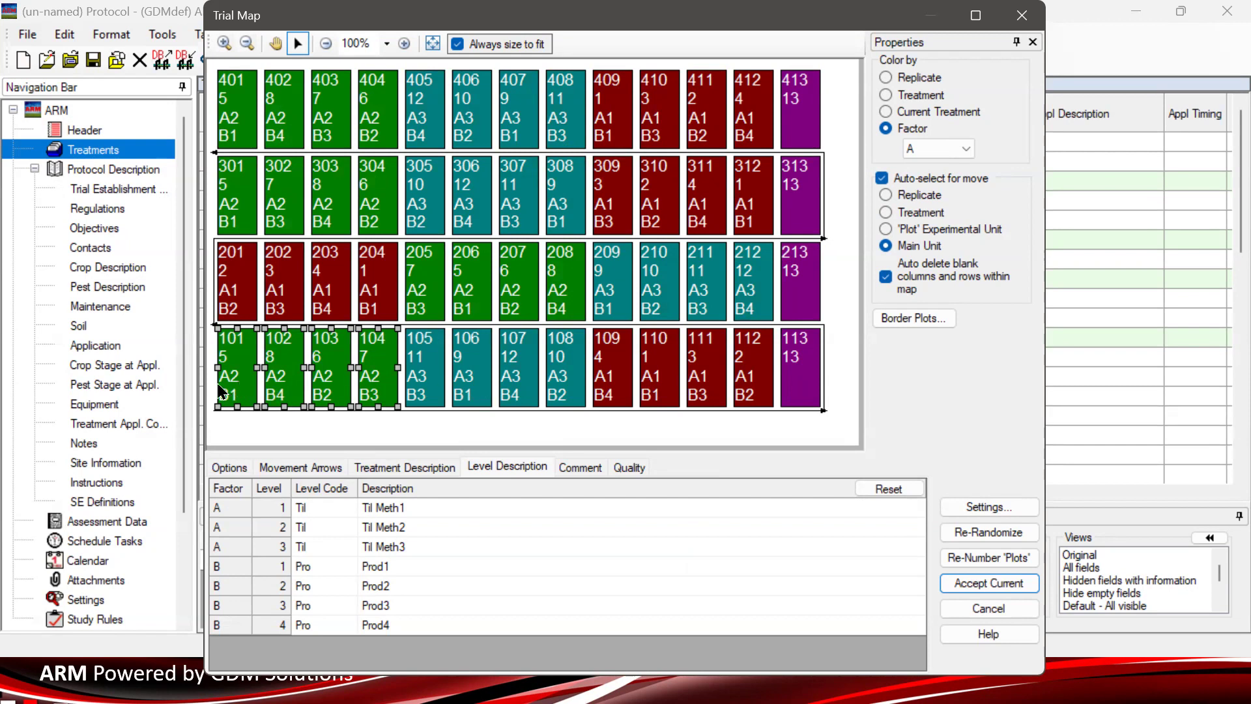
drag(229, 391, 430, 391)
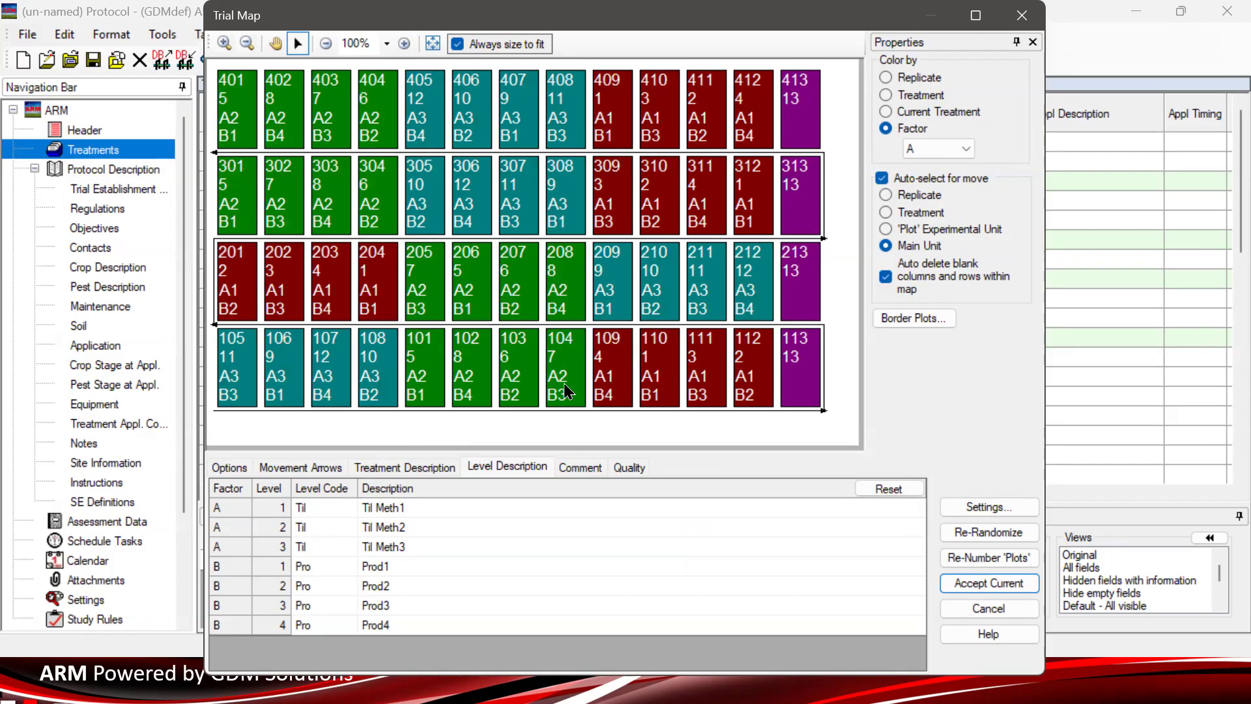
drag(620, 386, 250, 387)
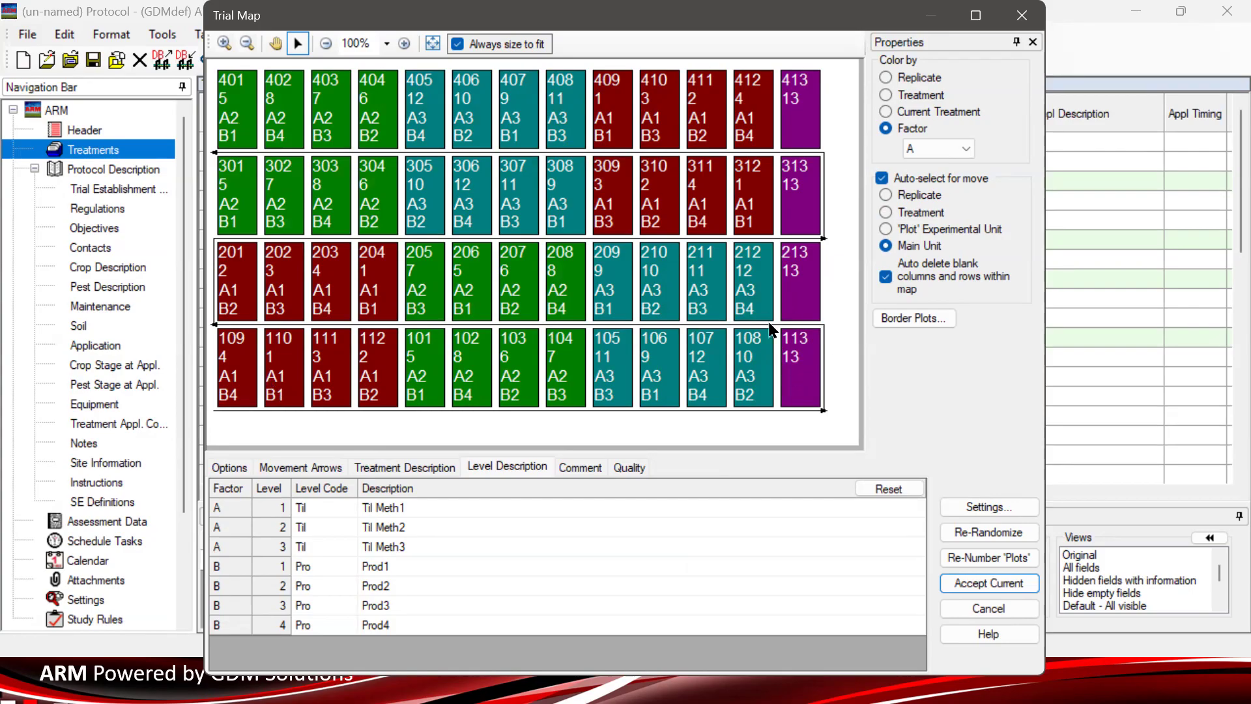
Insert a blank column before the fifth map column and move untreated plots 213 and 413 into it as single experimental units
click(796, 380)
drag(375, 36, 615, 53)
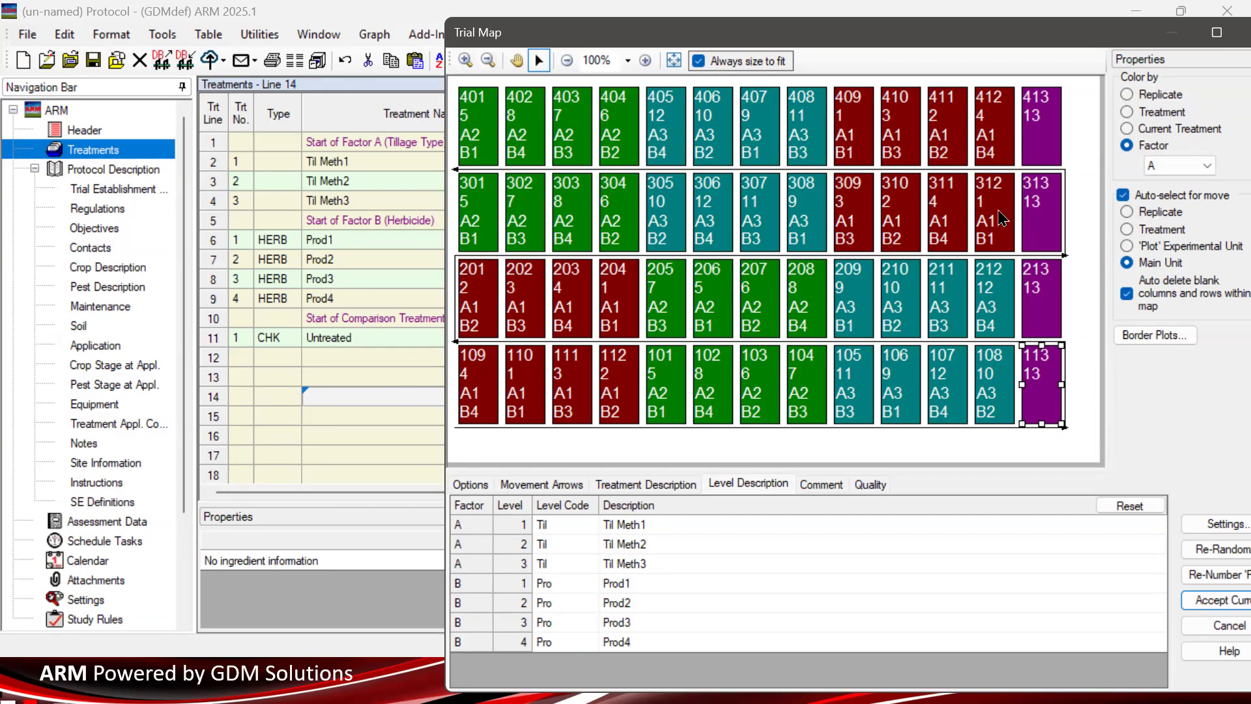
drag(962, 43, 743, 49)
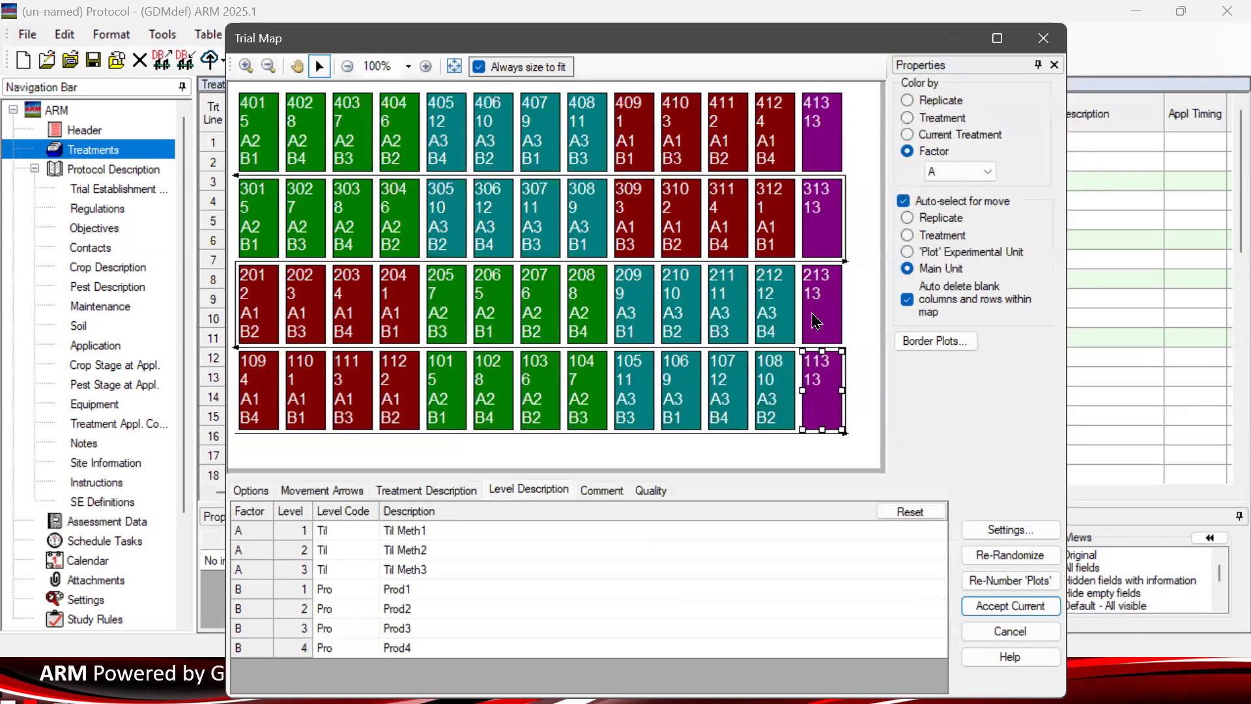
click(831, 136)
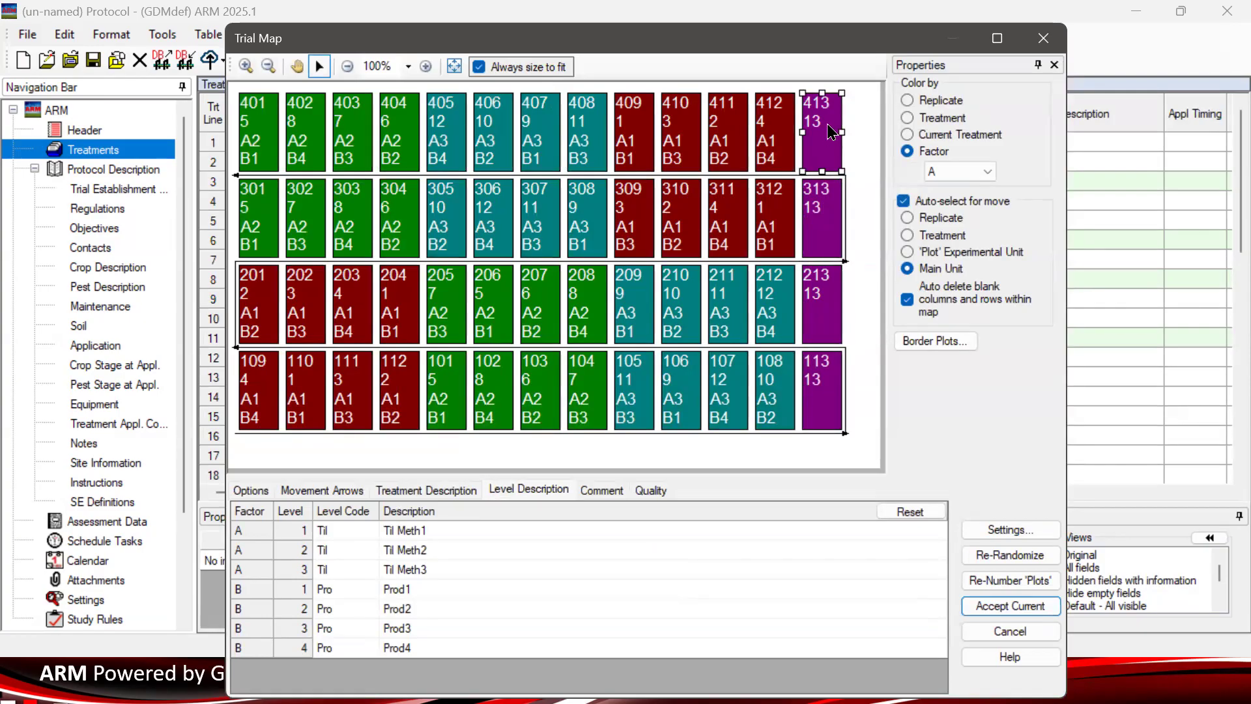
click(920, 254)
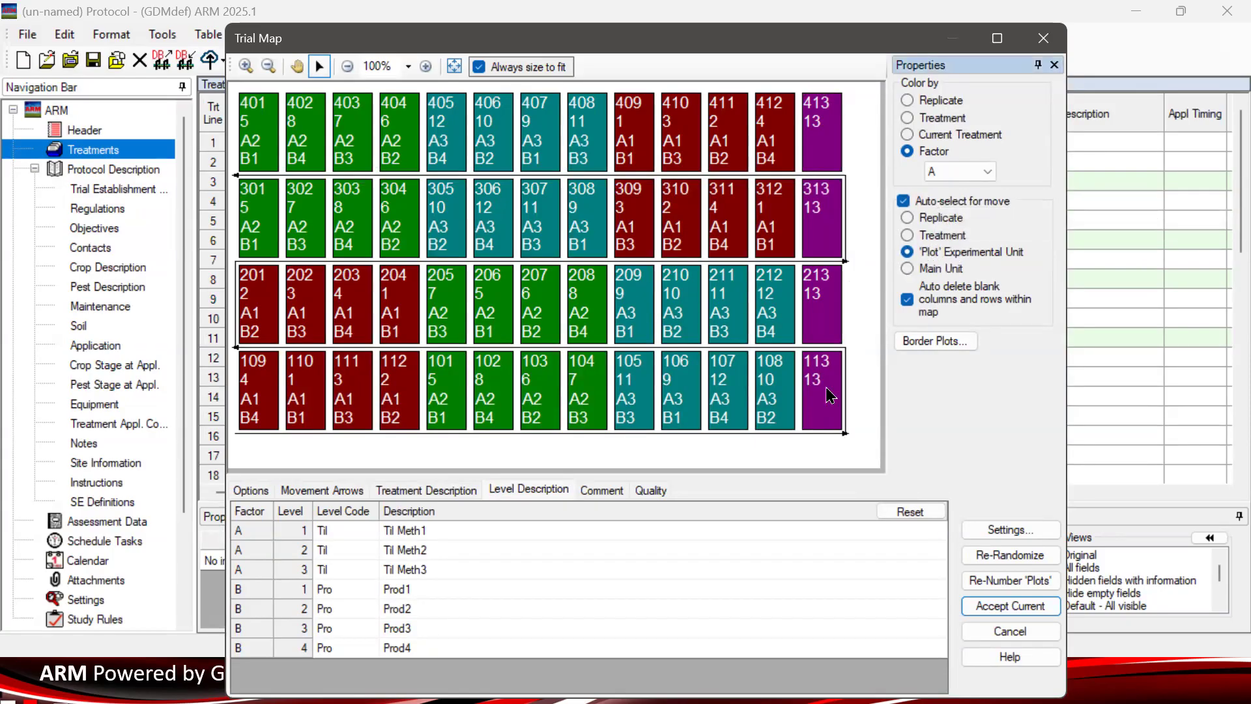
right_click(444, 399)
click(501, 408)
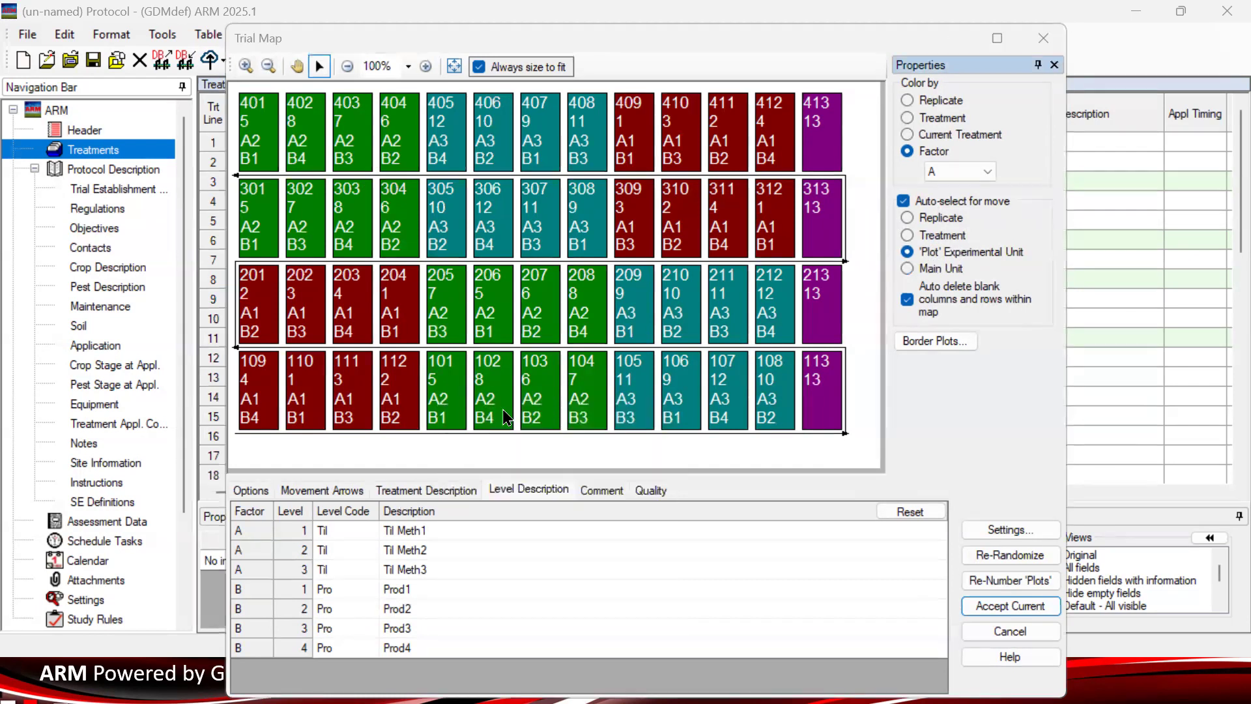
click(533, 364)
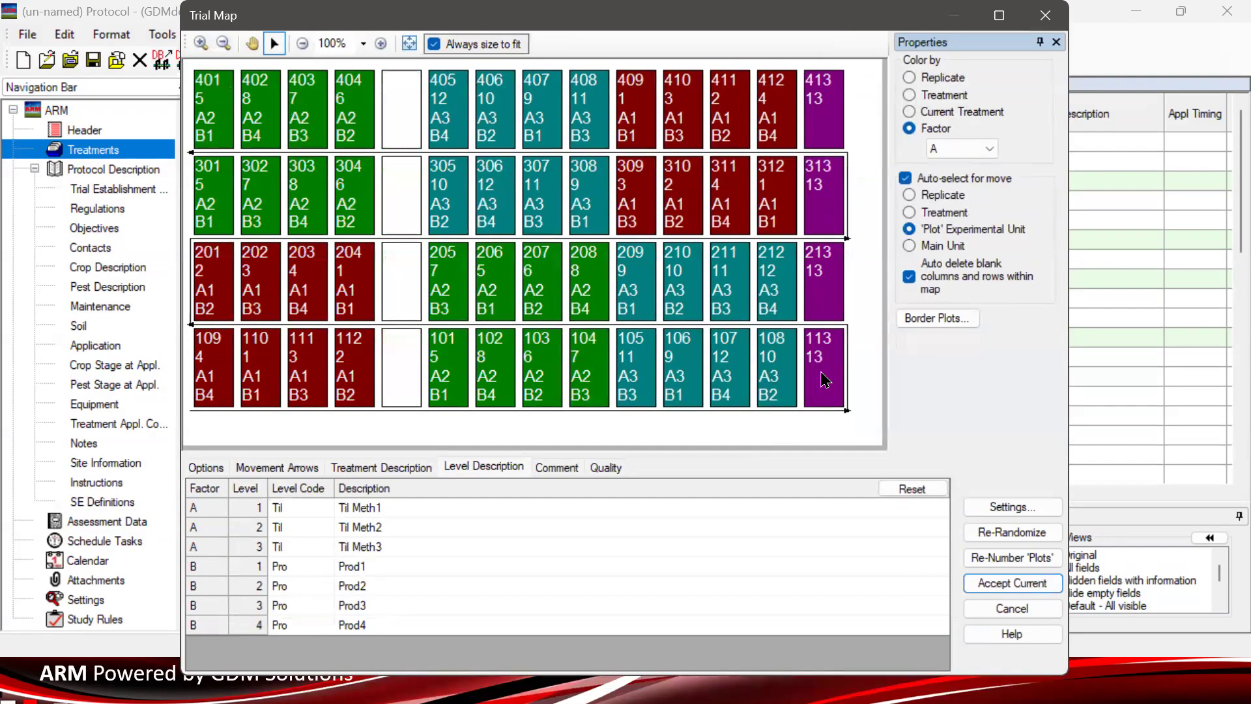
drag(823, 295, 404, 295)
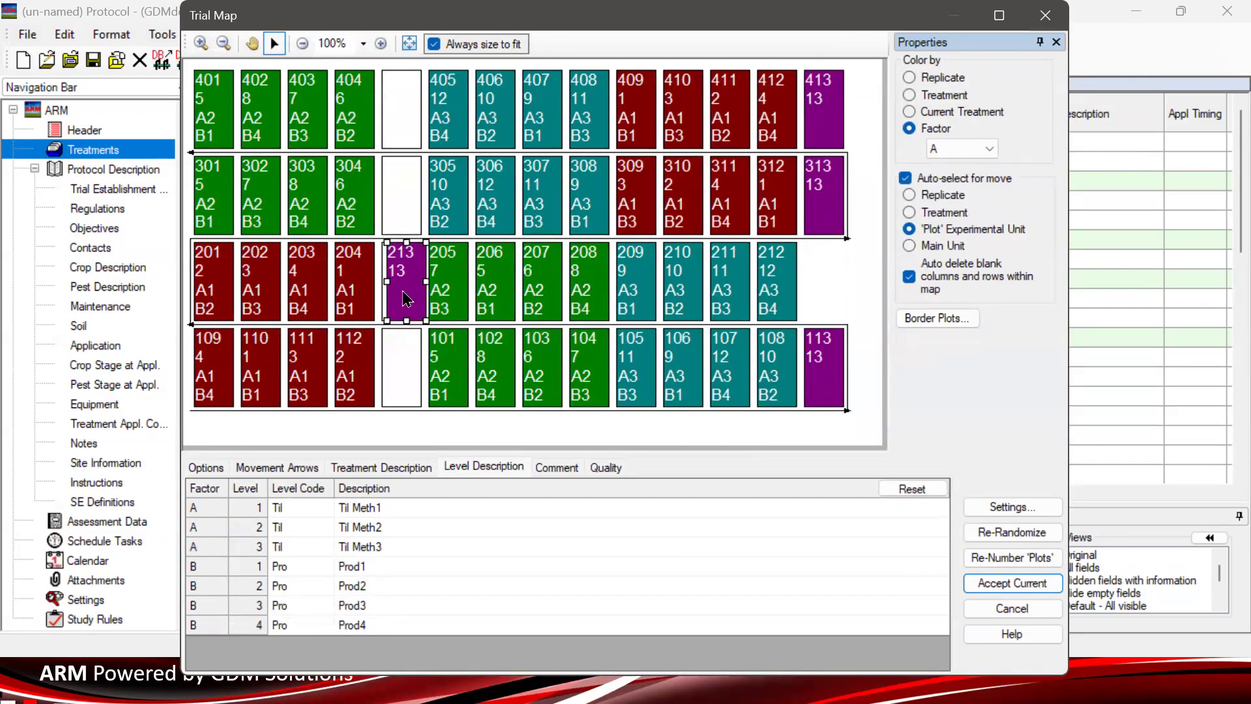
drag(838, 111, 407, 112)
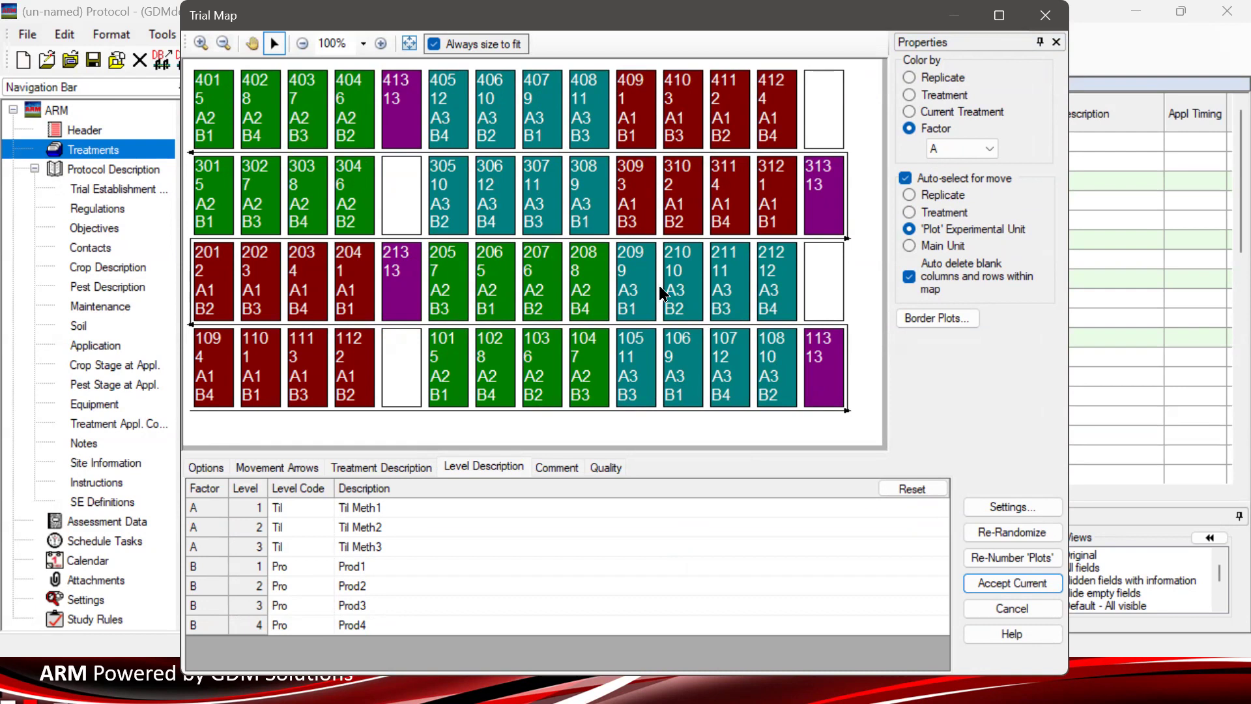
Re-randomize the trial map and review the plot numbering choices in the layout settings
click(1011, 532)
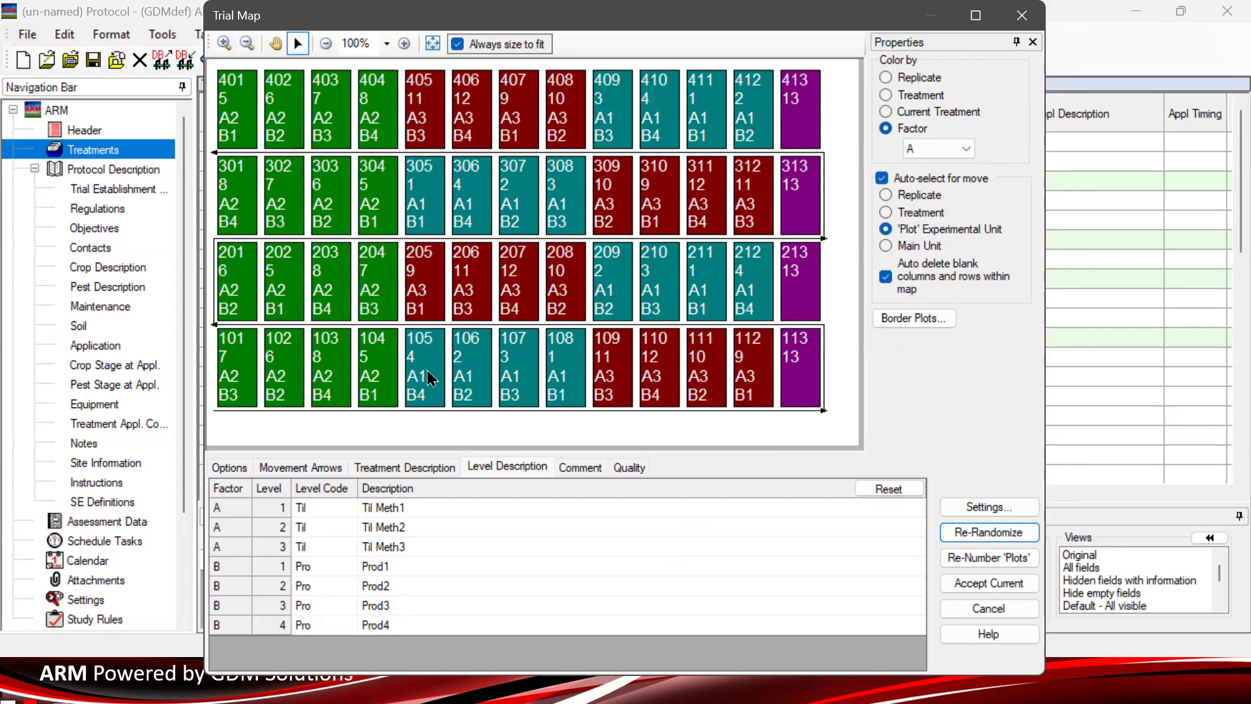
click(956, 503)
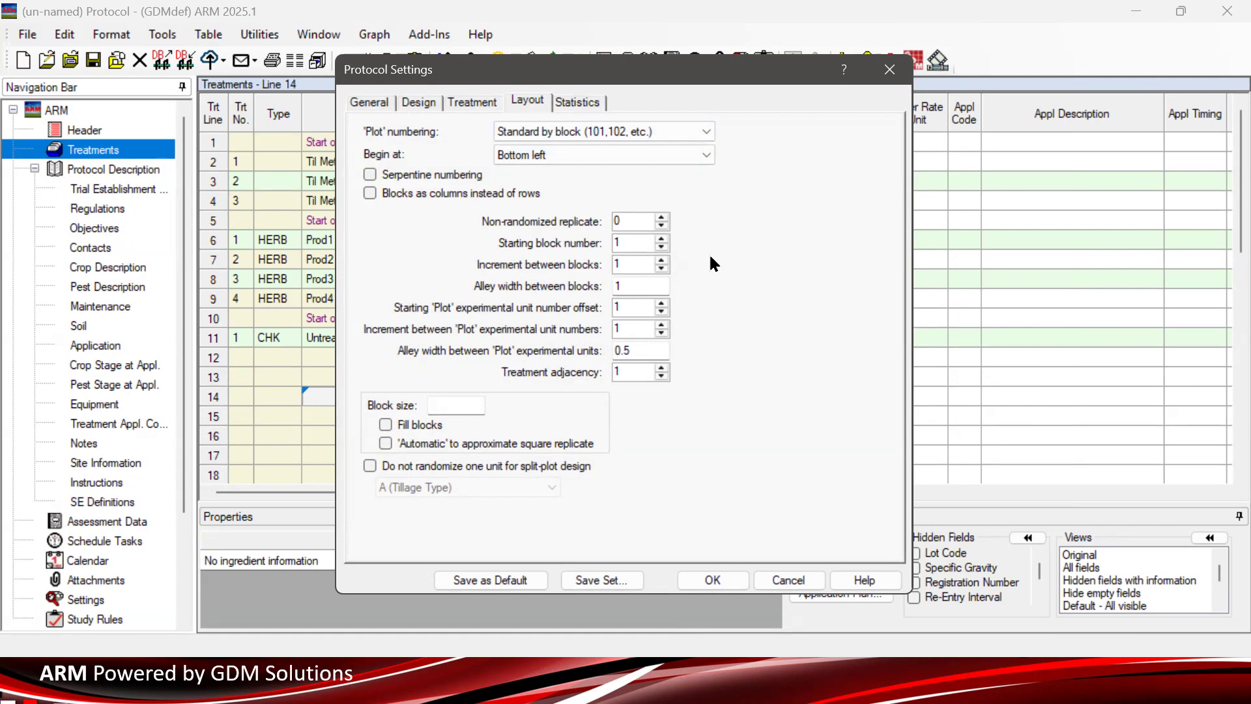
click(599, 133)
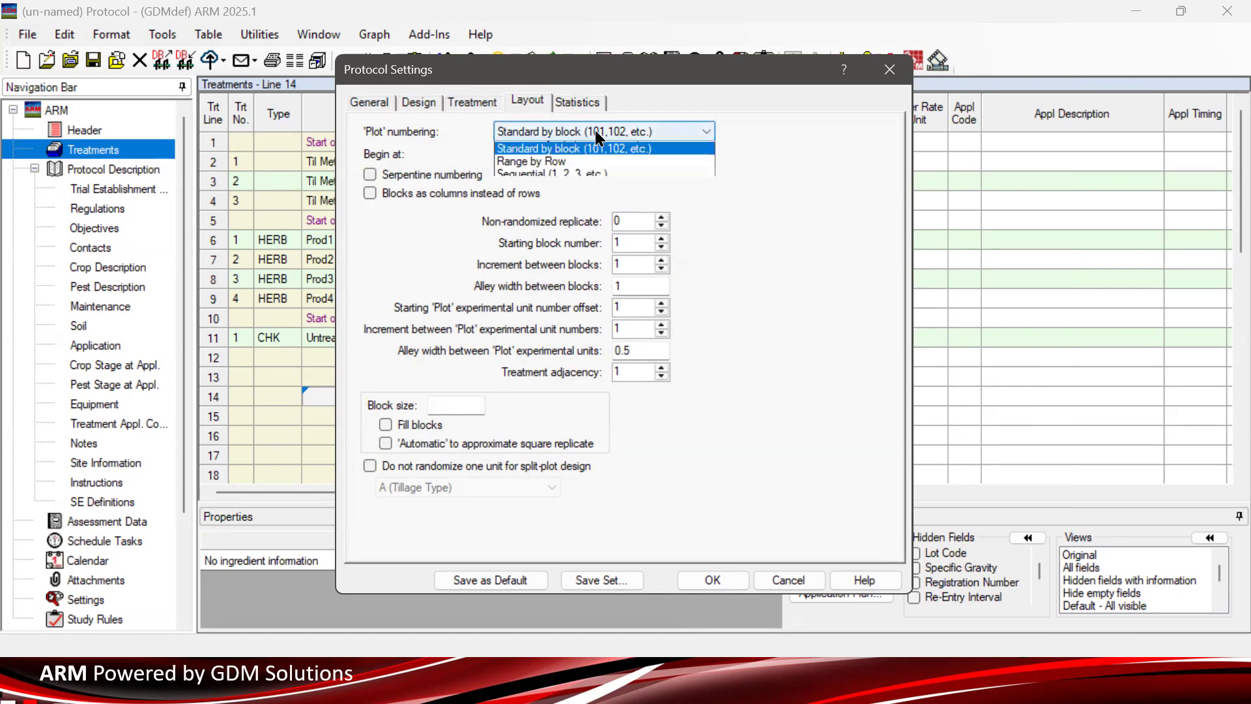
click(706, 132)
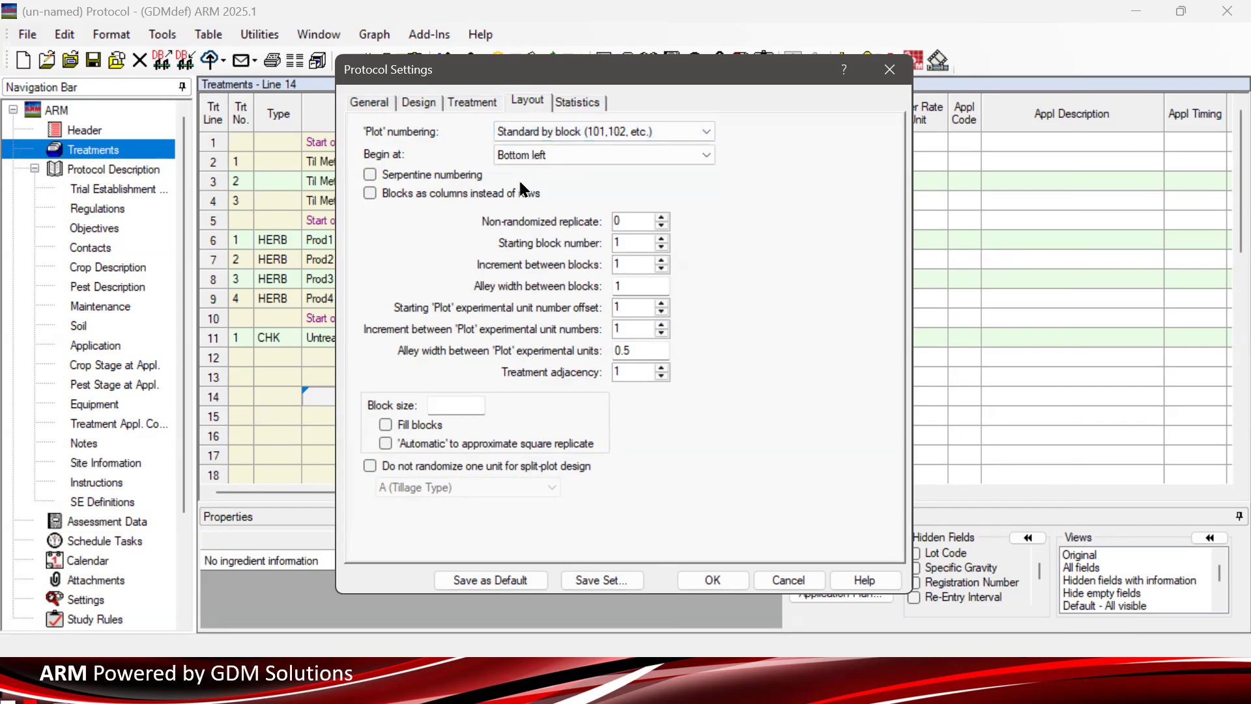
mouse_move(551, 168)
Try a block size of 7 for the trial layout, and cancel the trial map
double_click(645, 373)
mouse_move(533, 373)
click(468, 406)
text(6)
key(BackSpace)
text(7)
click(714, 579)
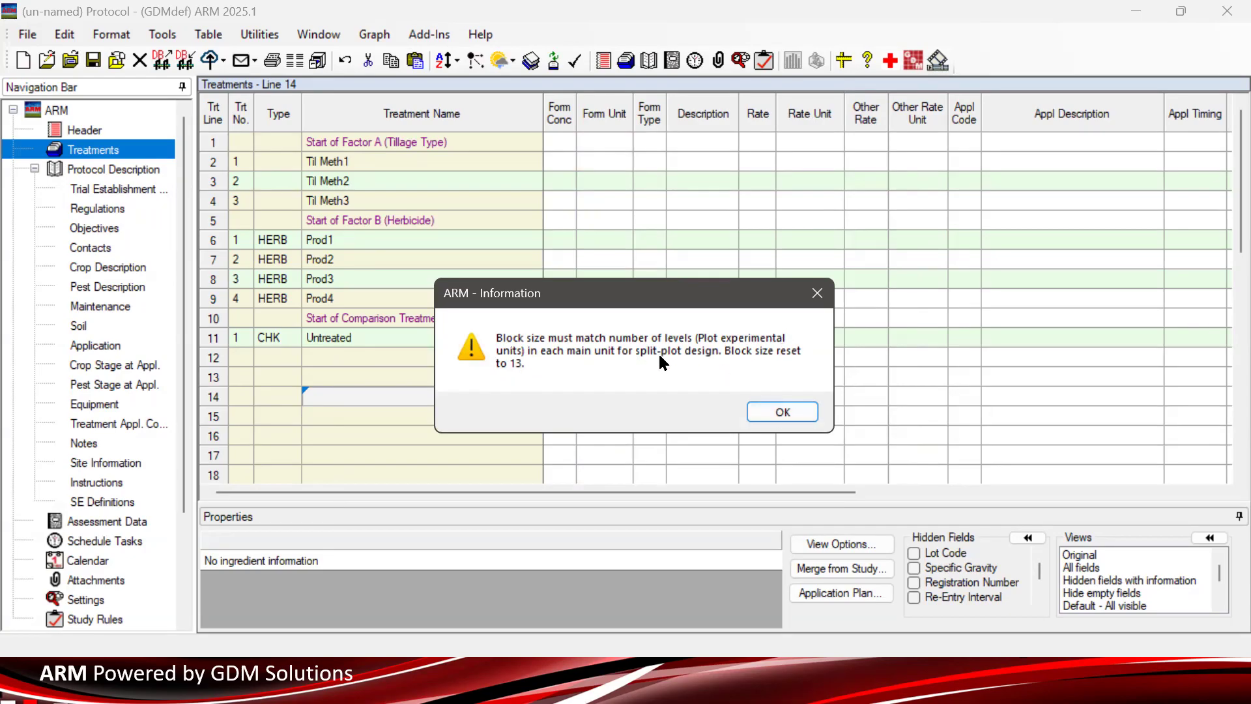
click(783, 413)
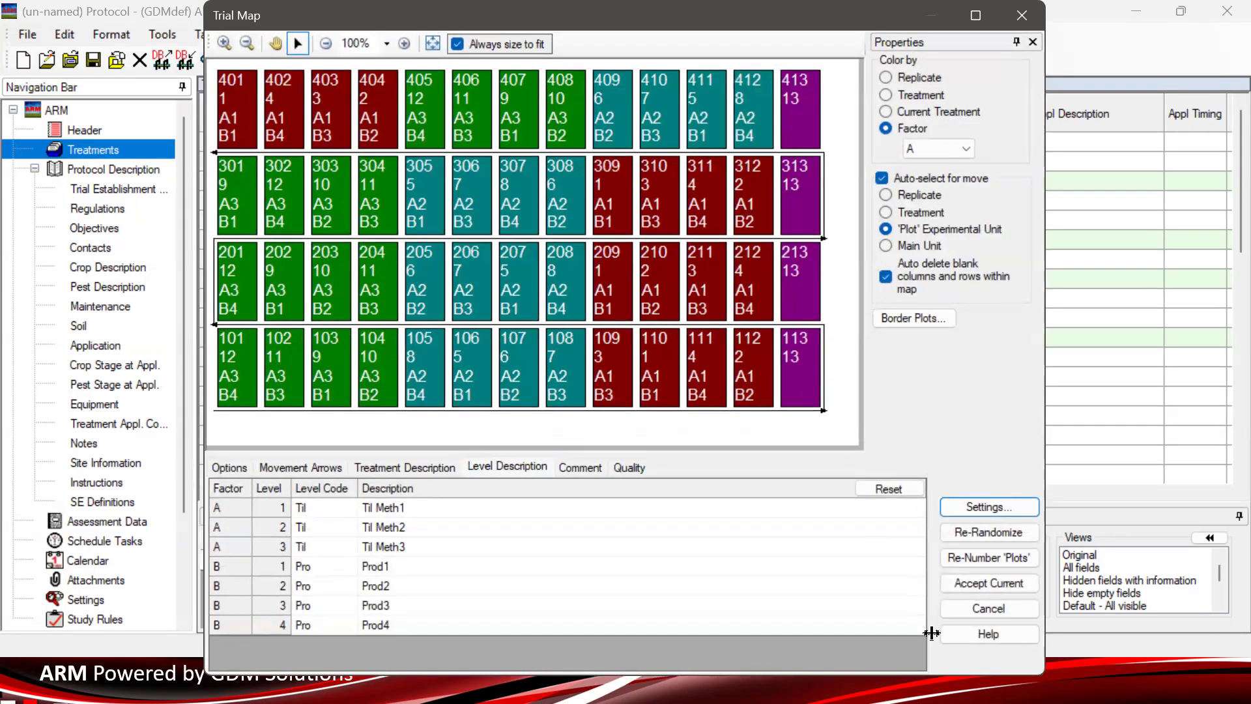
click(988, 608)
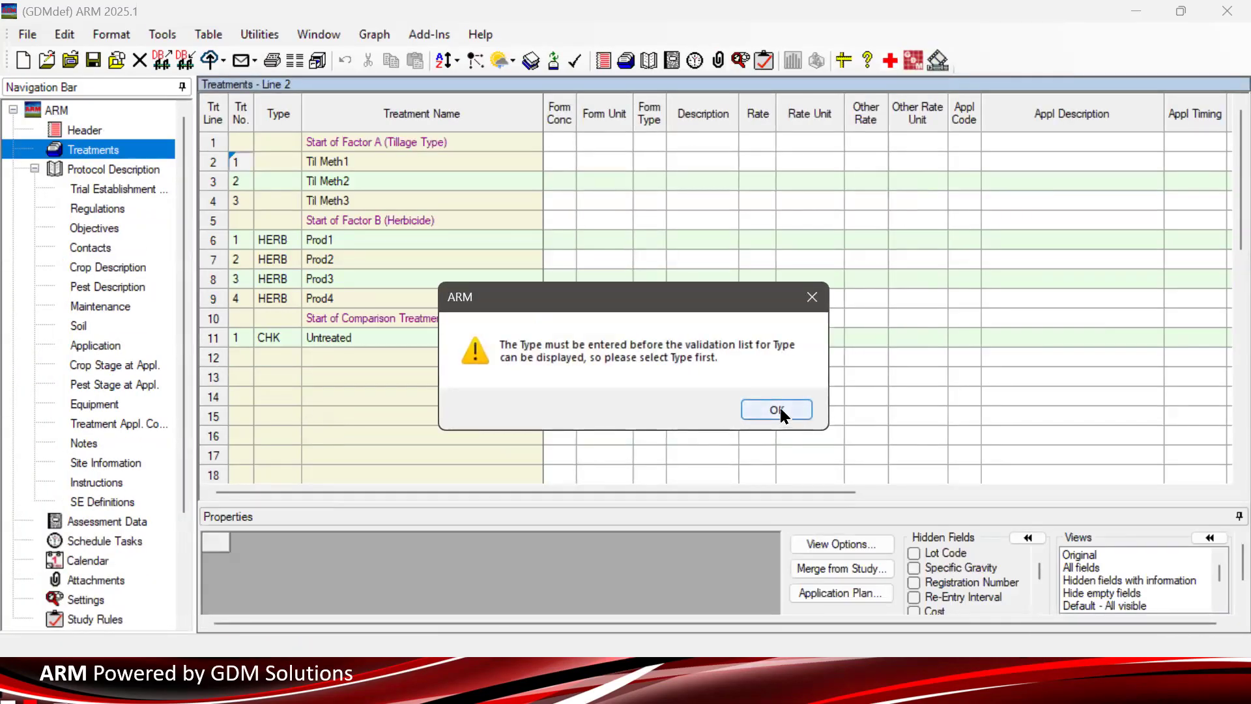
click(779, 410)
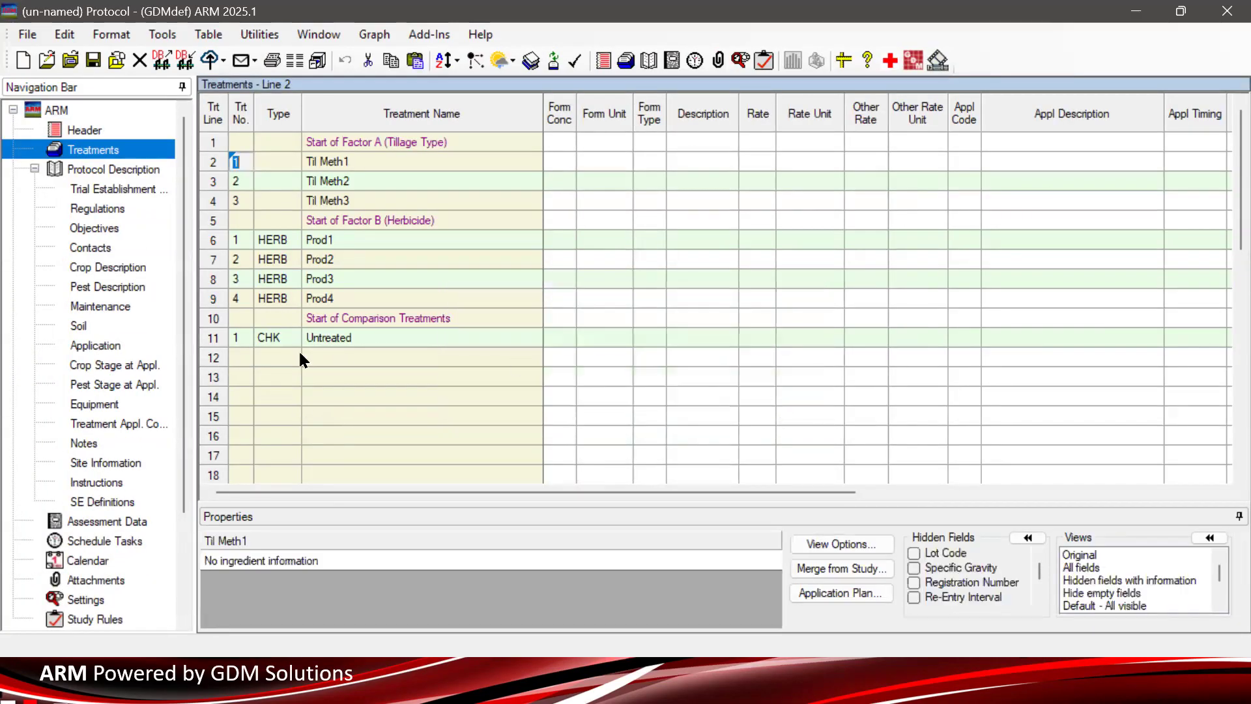
Delete the untreated comparison treatment on line 11
click(359, 338)
key(BackSpace)
click(280, 337)
key(BackSpace)
click(237, 340)
key(BackSpace)
click(348, 364)
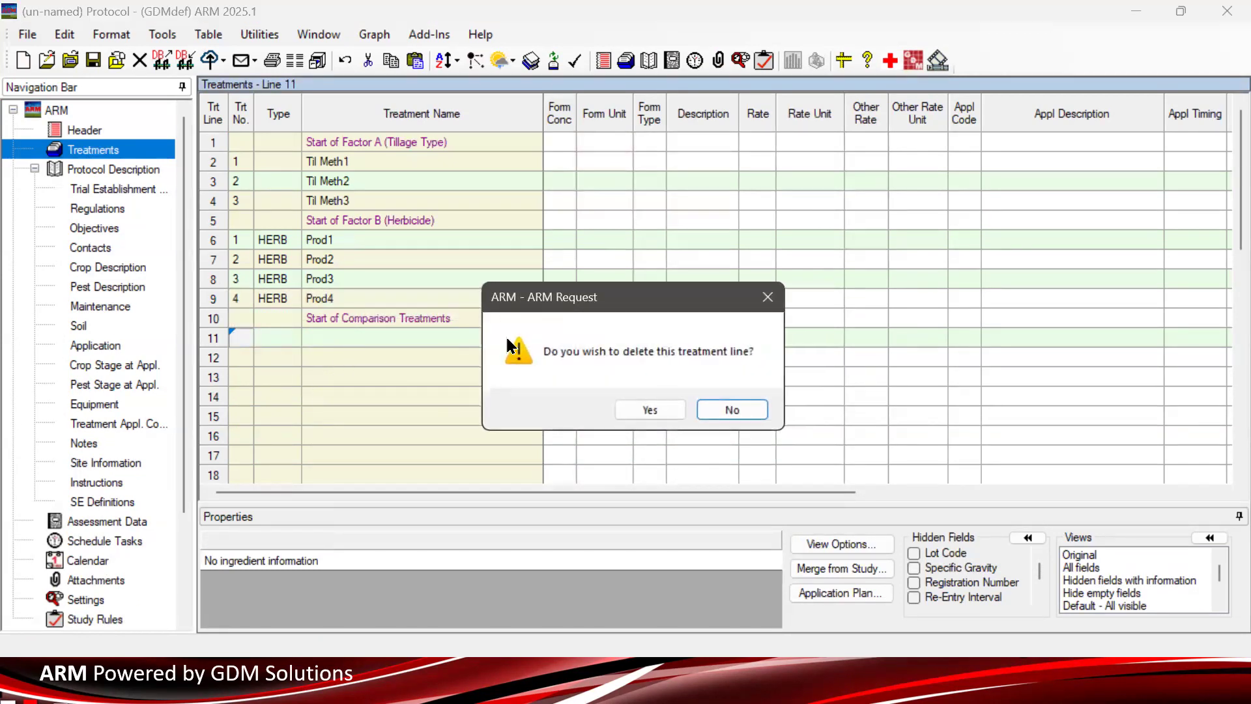
click(670, 405)
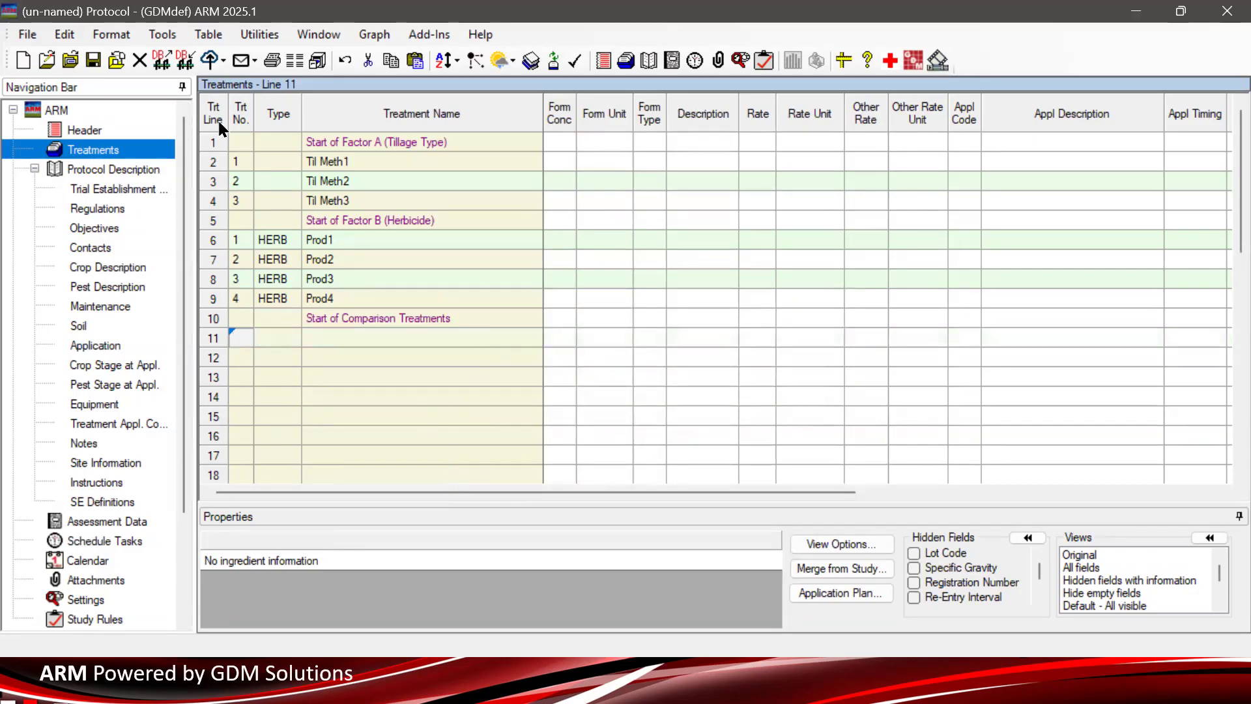
Create a new trial from the protocol with the trial ID webinar, without saving changes to the protocol
click(34, 30)
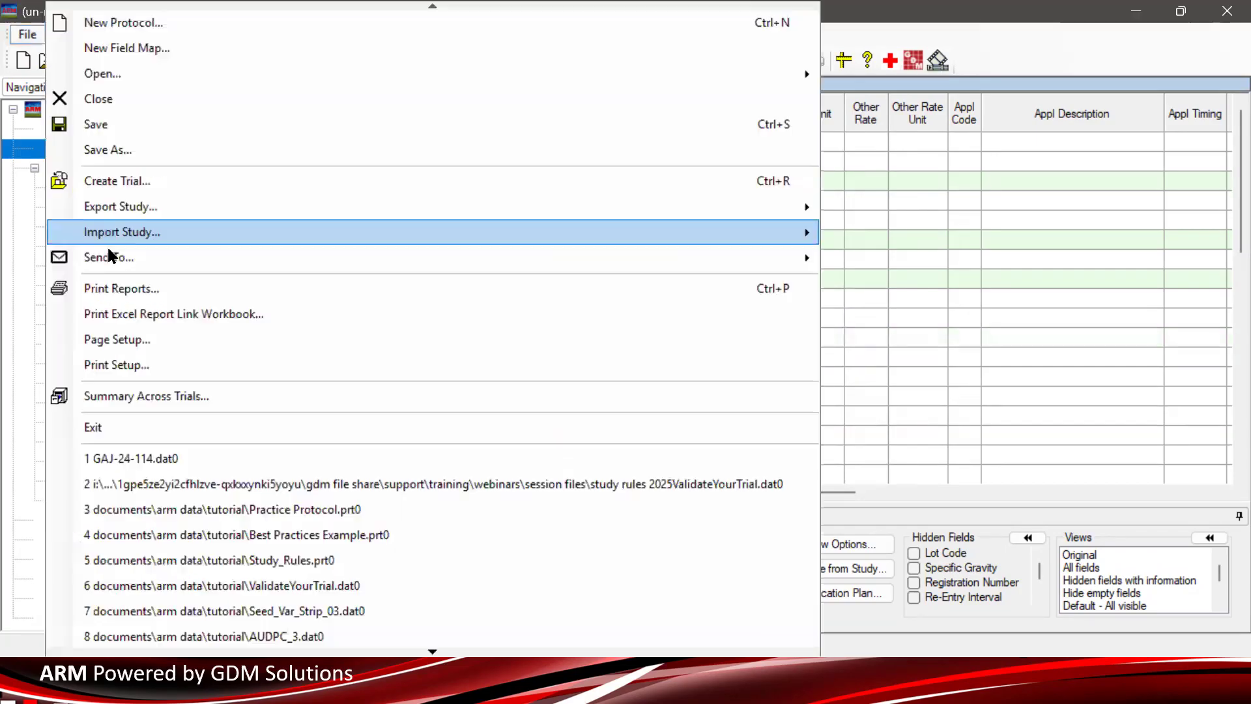
click(173, 181)
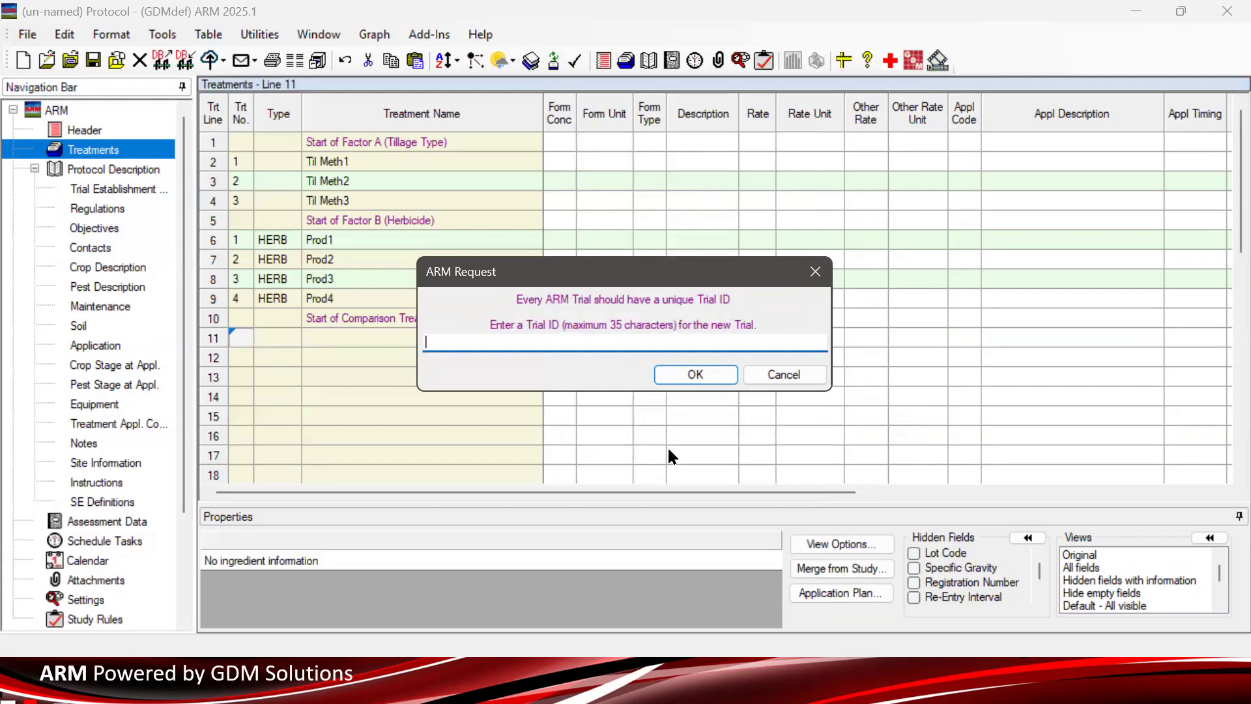
text(wr)
key(BackSpace)
text(ebinar)
key(Return)
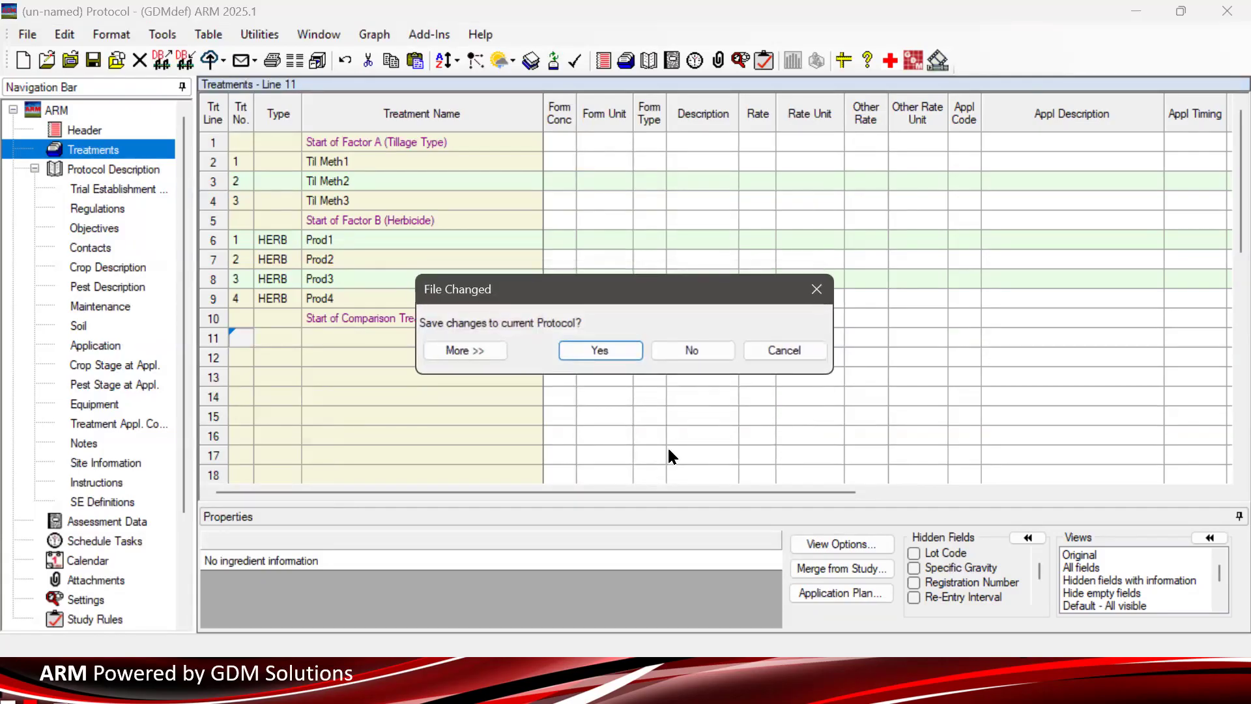
click(718, 353)
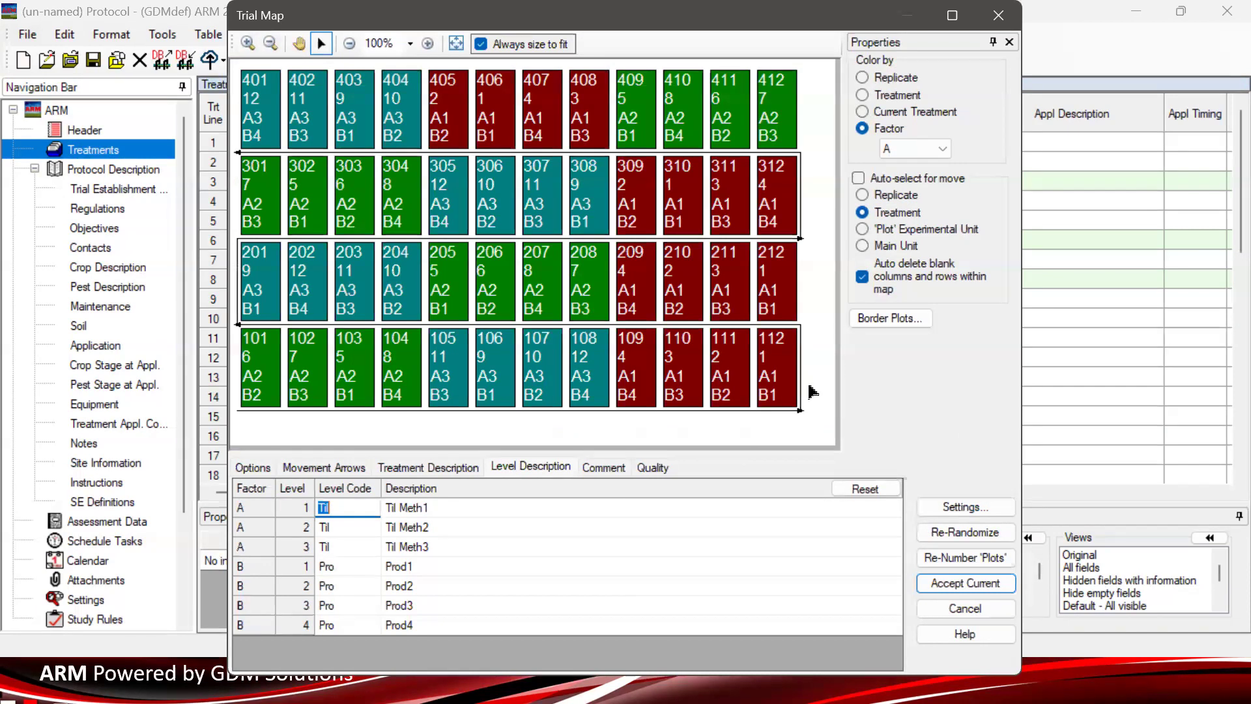
Set the block size to 4 in the trial map's layout settings
click(951, 514)
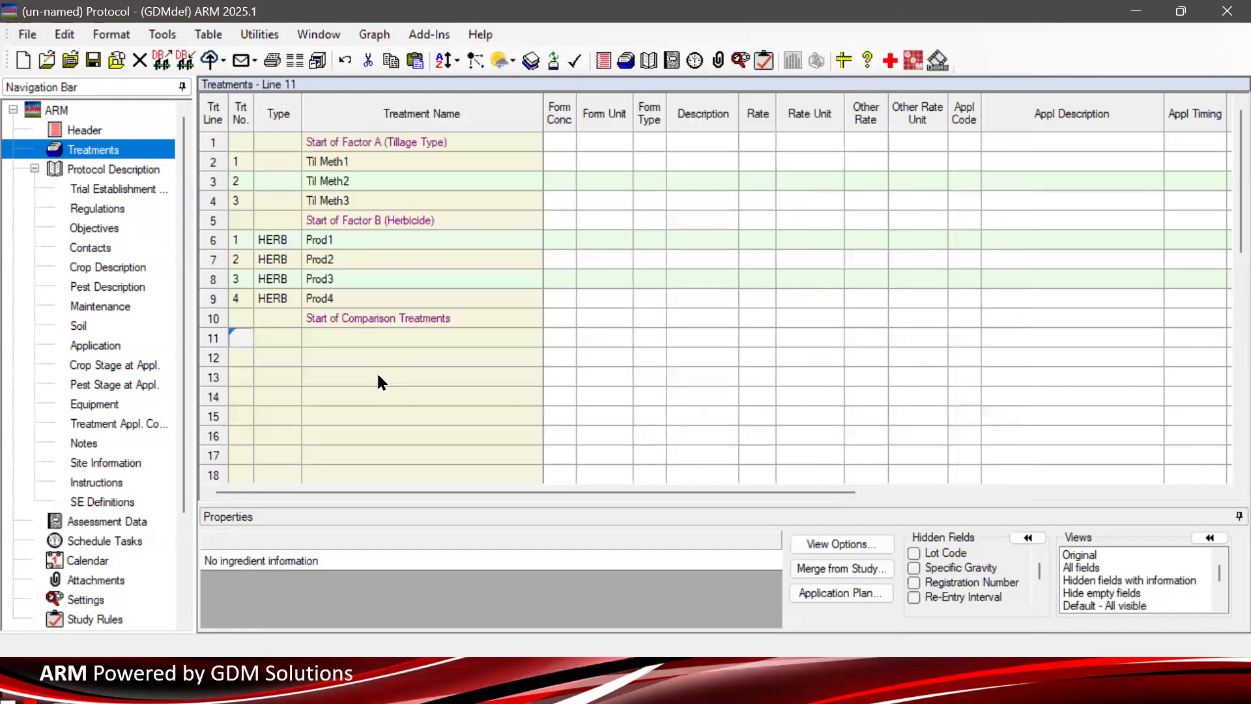
click(463, 404)
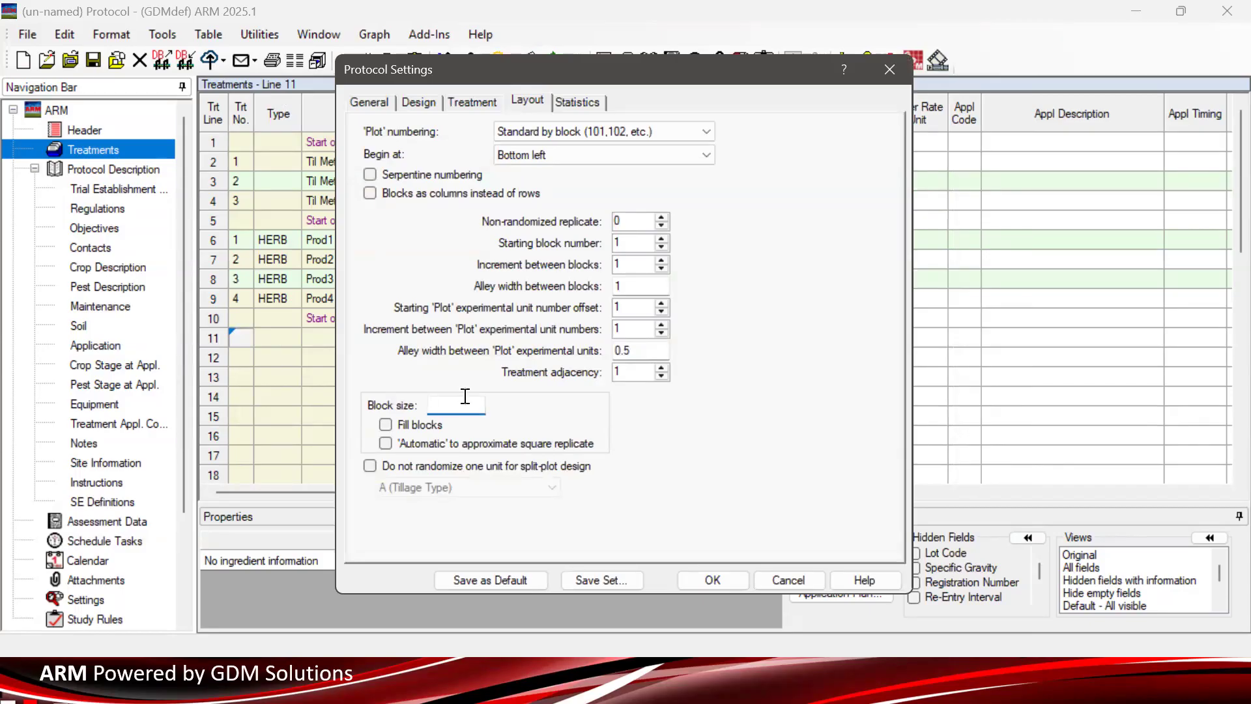
text(6)
drag(482, 83, 527, 106)
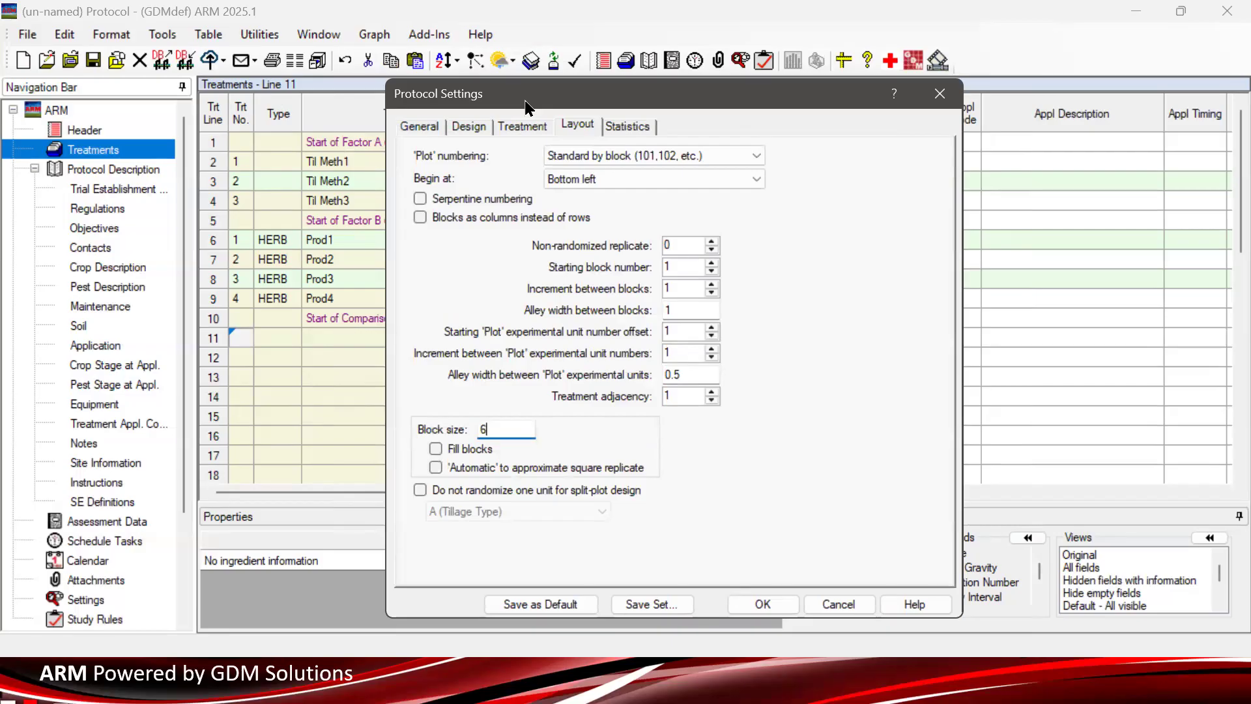
key(BackSpace)
text(4)
click(764, 606)
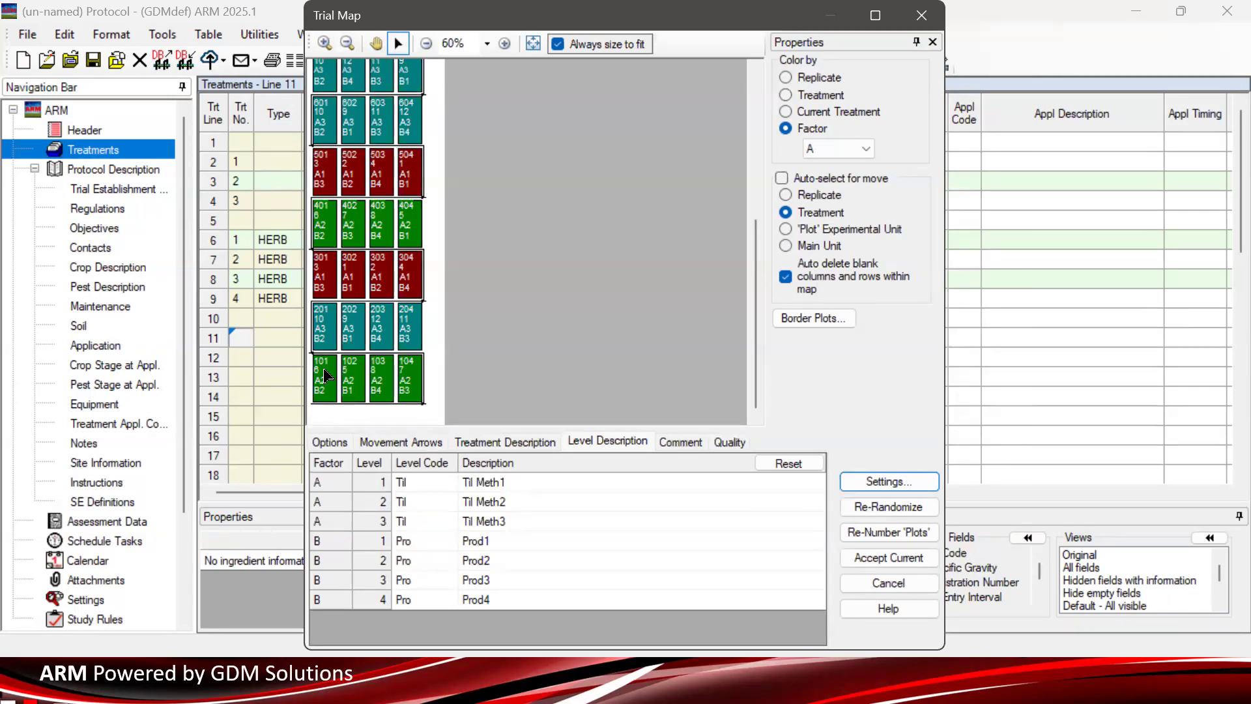
Colour the trial map by factor A and move the replicate with plots 401–604 beside the replicate with plots 101–304
click(817, 80)
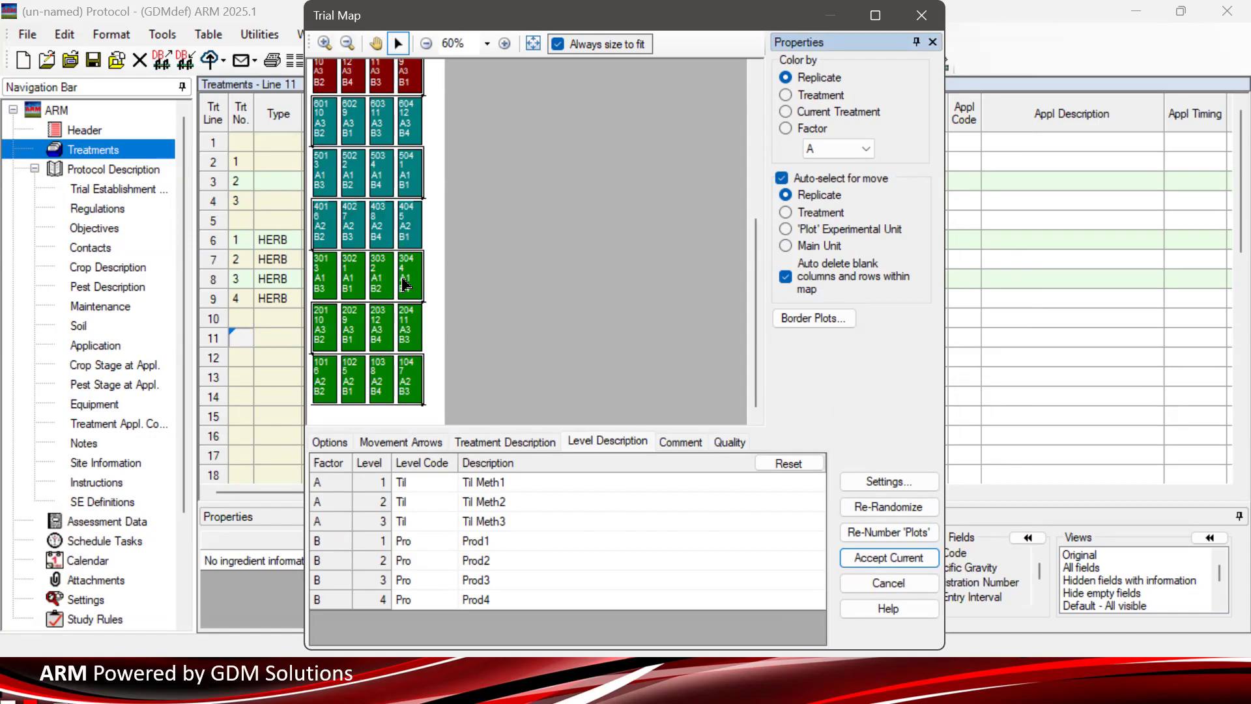
click(787, 129)
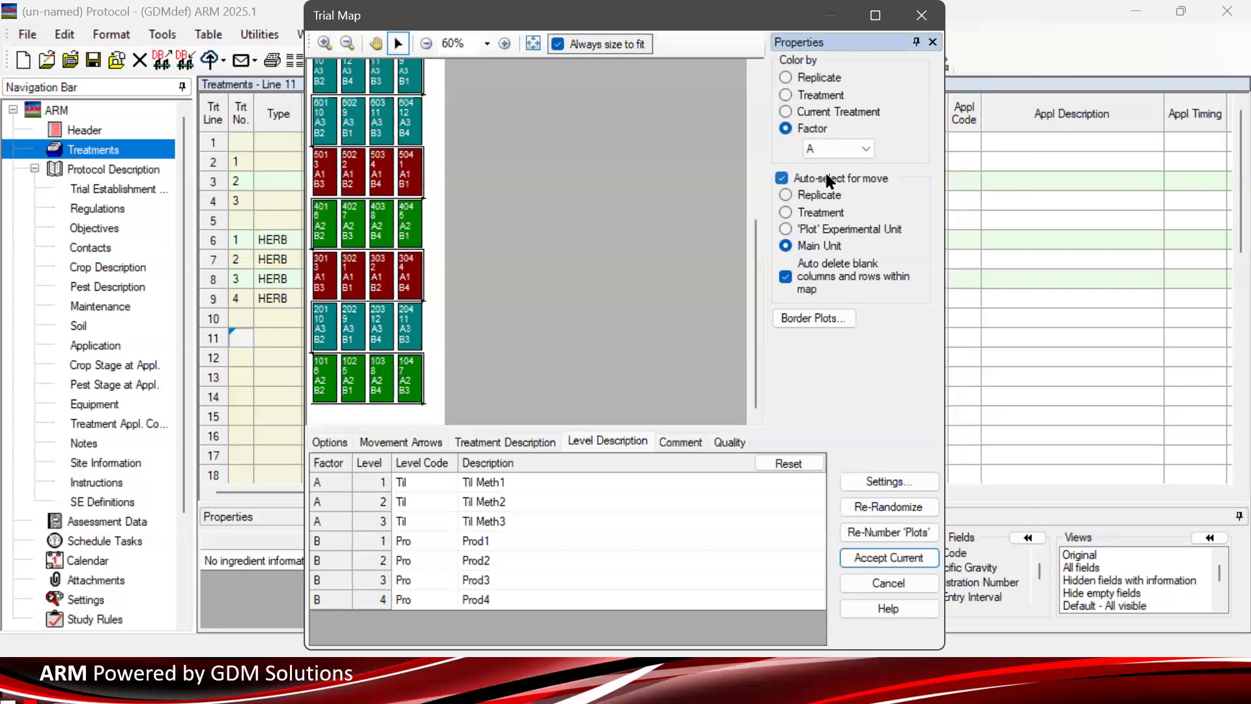
click(813, 200)
click(335, 220)
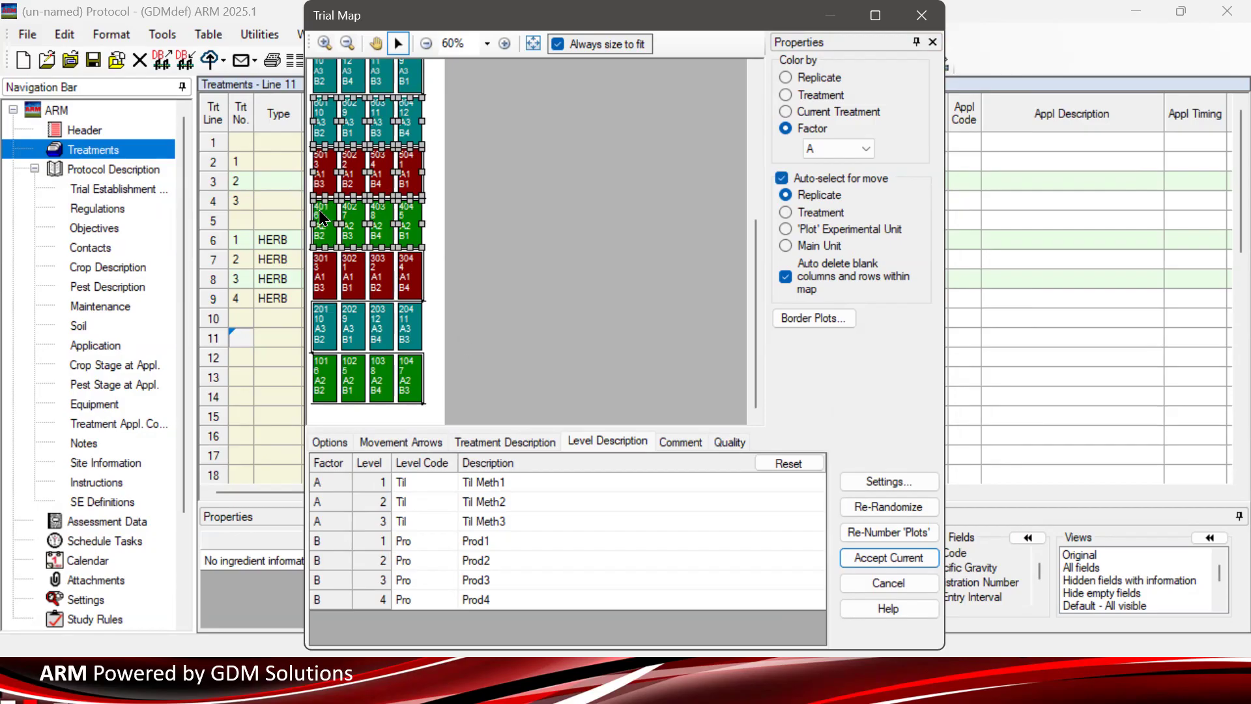
drag(323, 211, 440, 374)
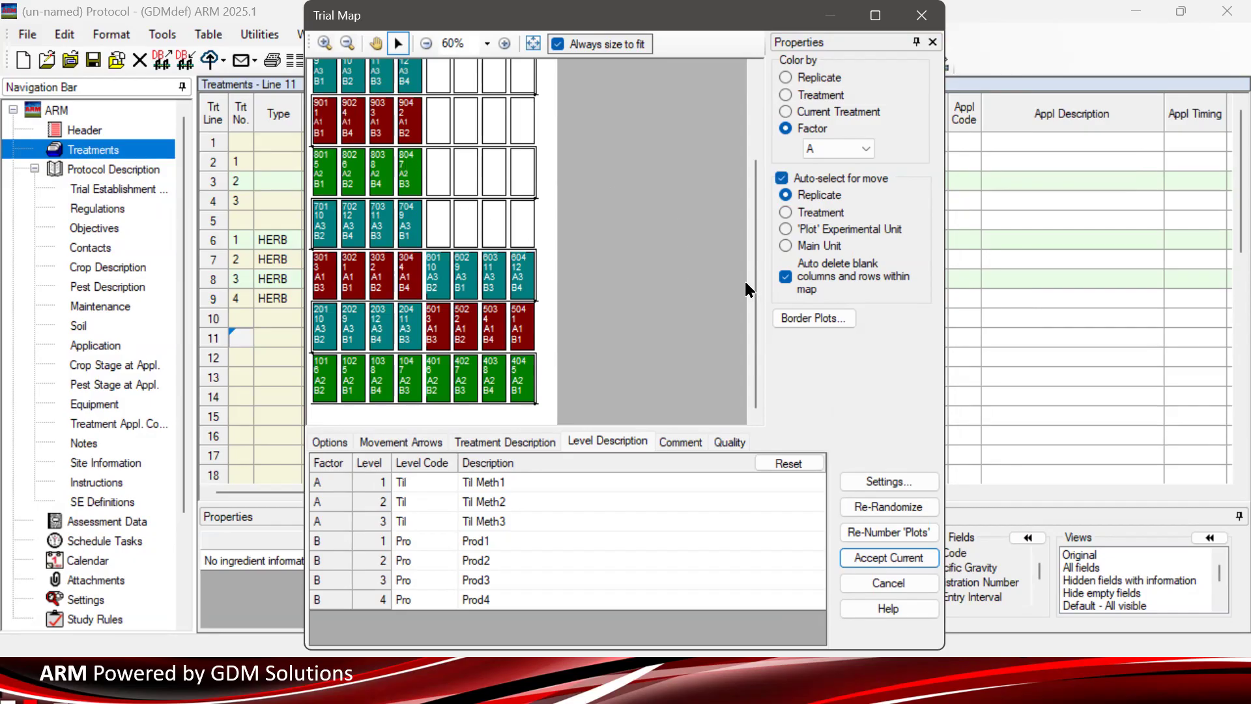
Move the replicate with plots 1001–1204 beside plots 701–904, and colour the trial map by replicate
drag(754, 291, 758, 153)
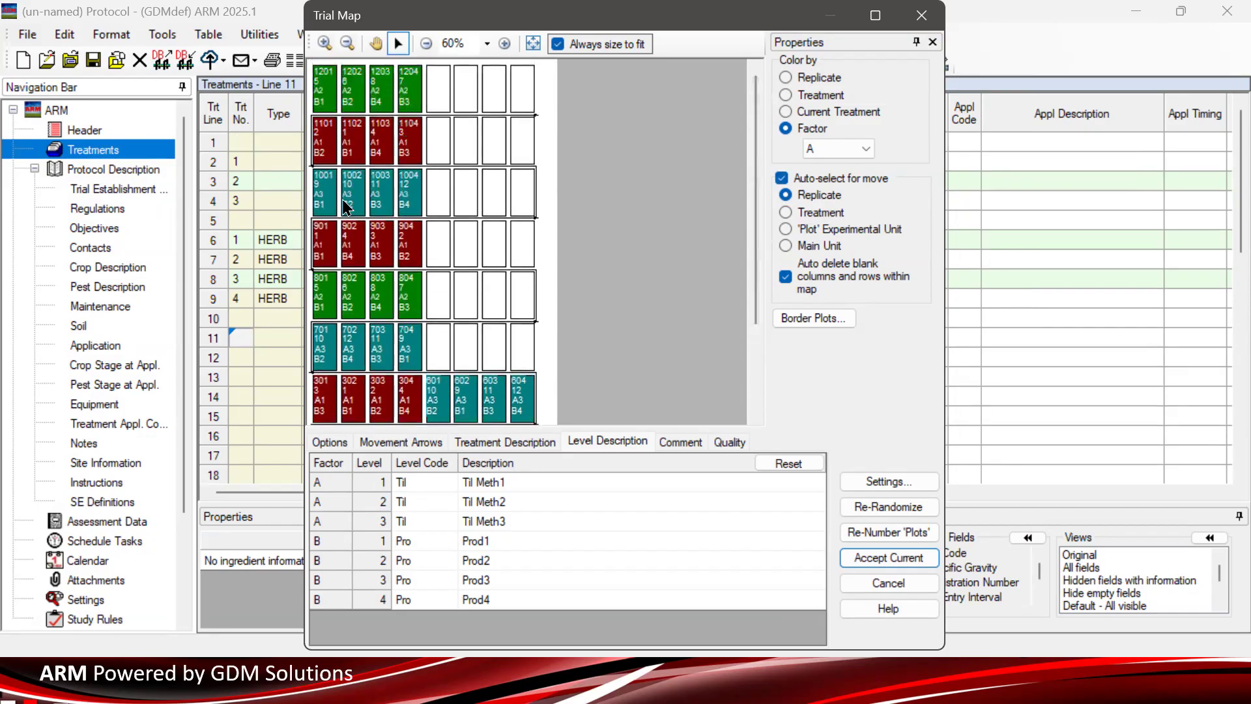
drag(334, 191, 446, 345)
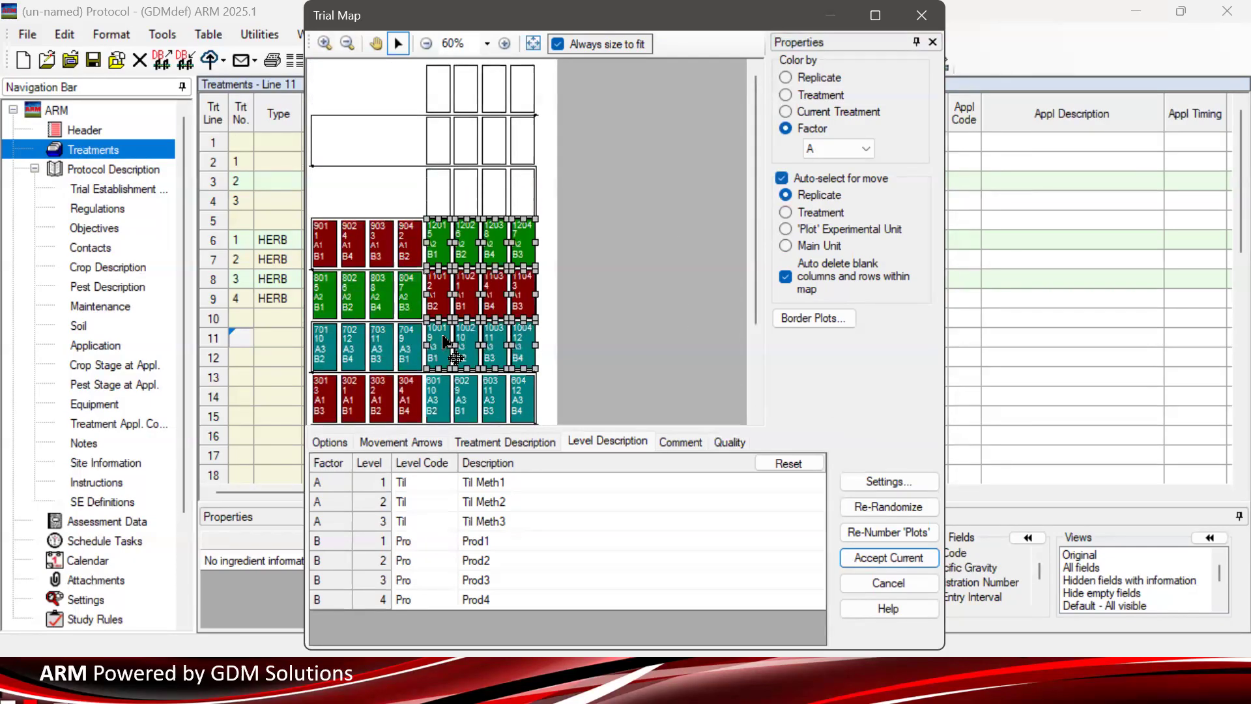
click(607, 210)
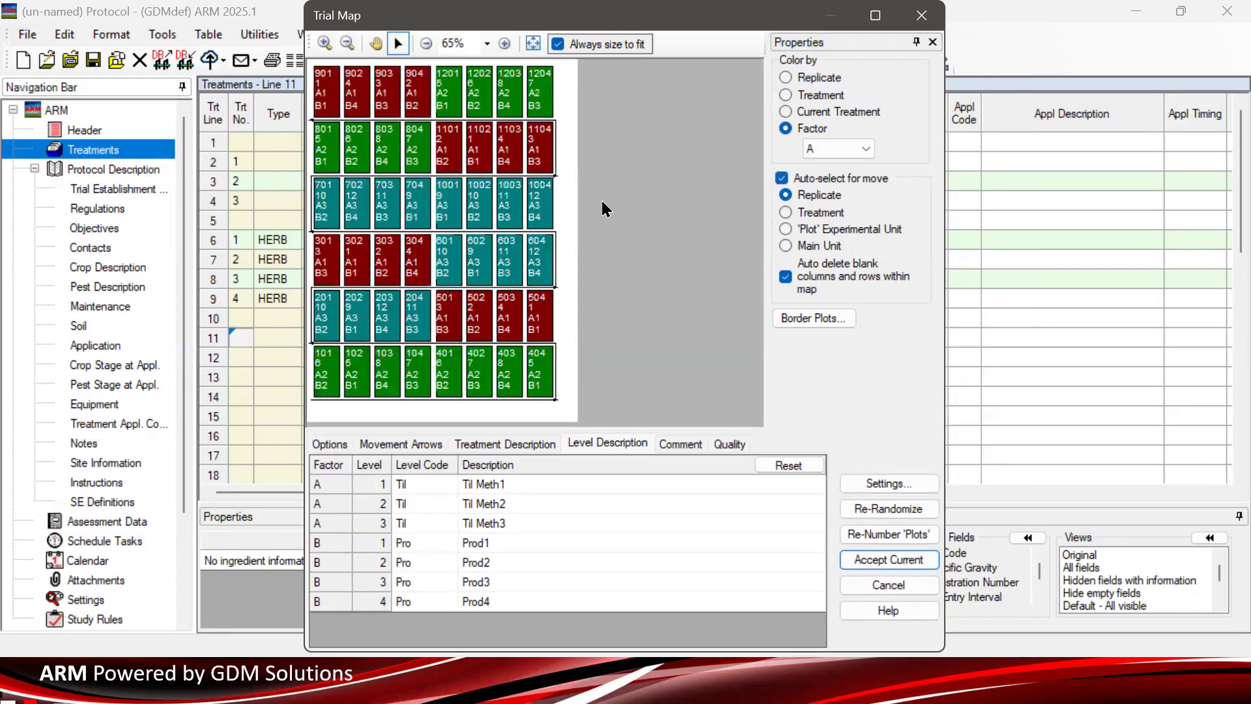
click(818, 78)
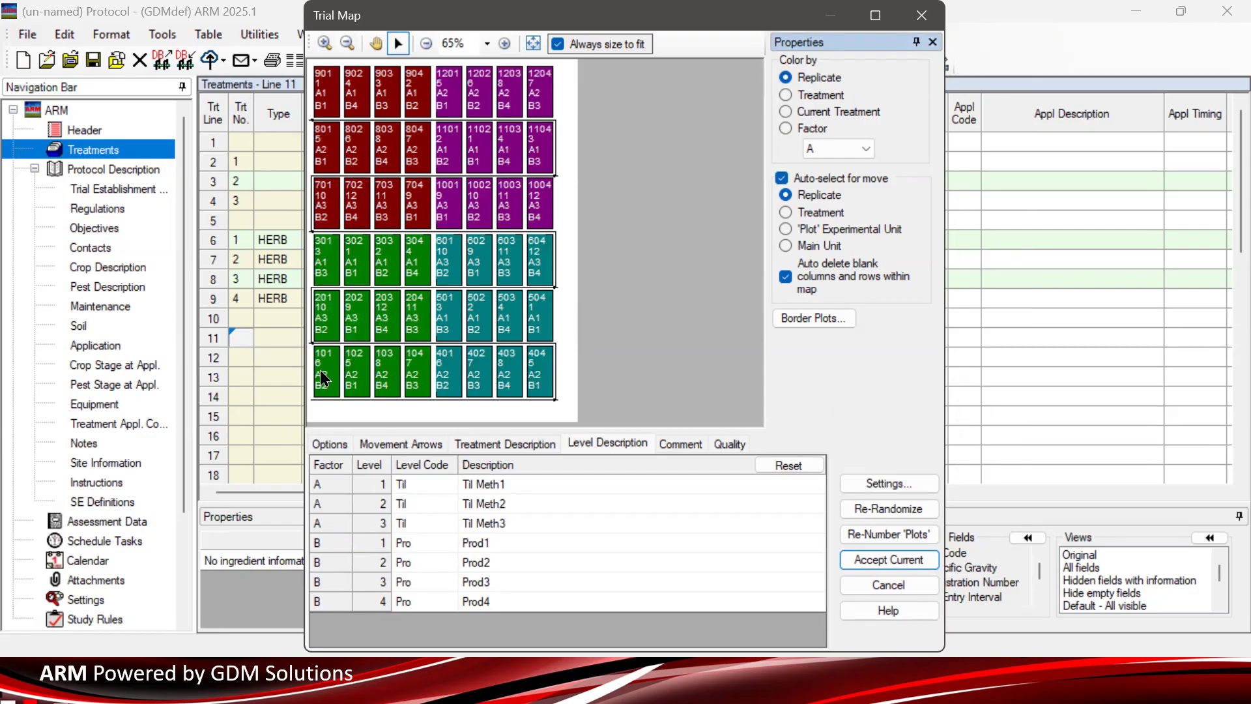
Clear the block size in the trial map's layout settings
click(889, 483)
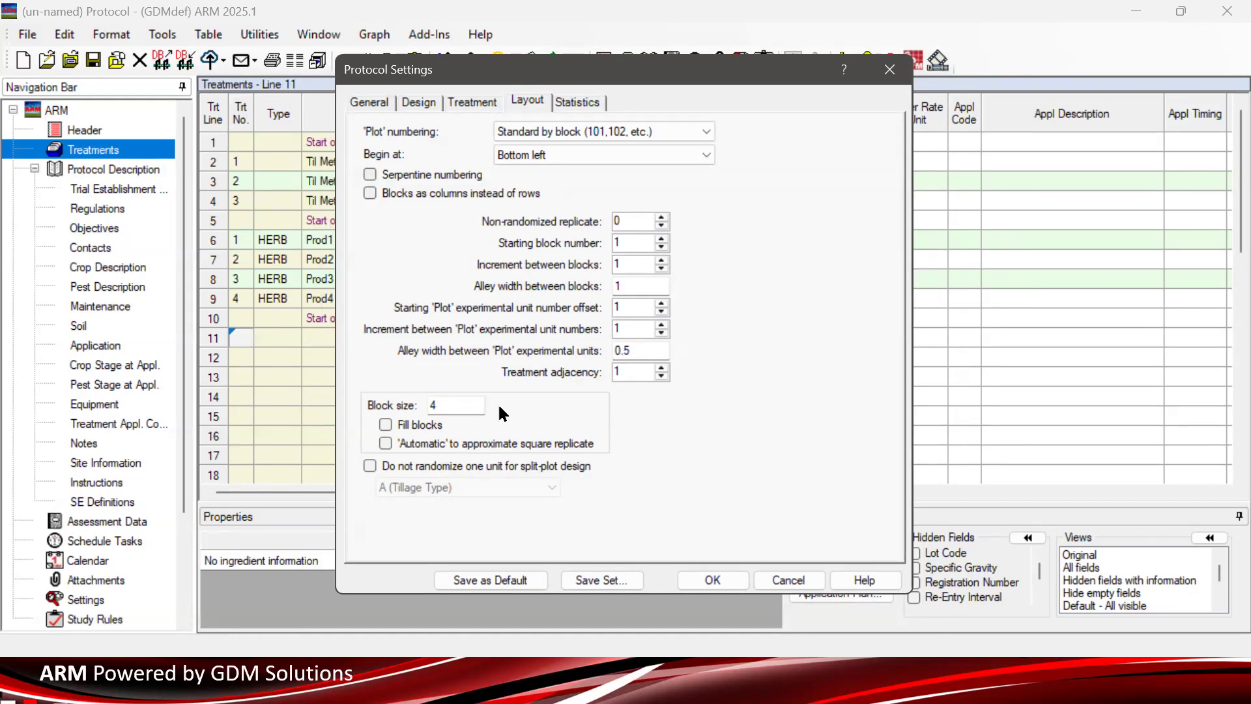
double_click(480, 406)
key(BackSpace)
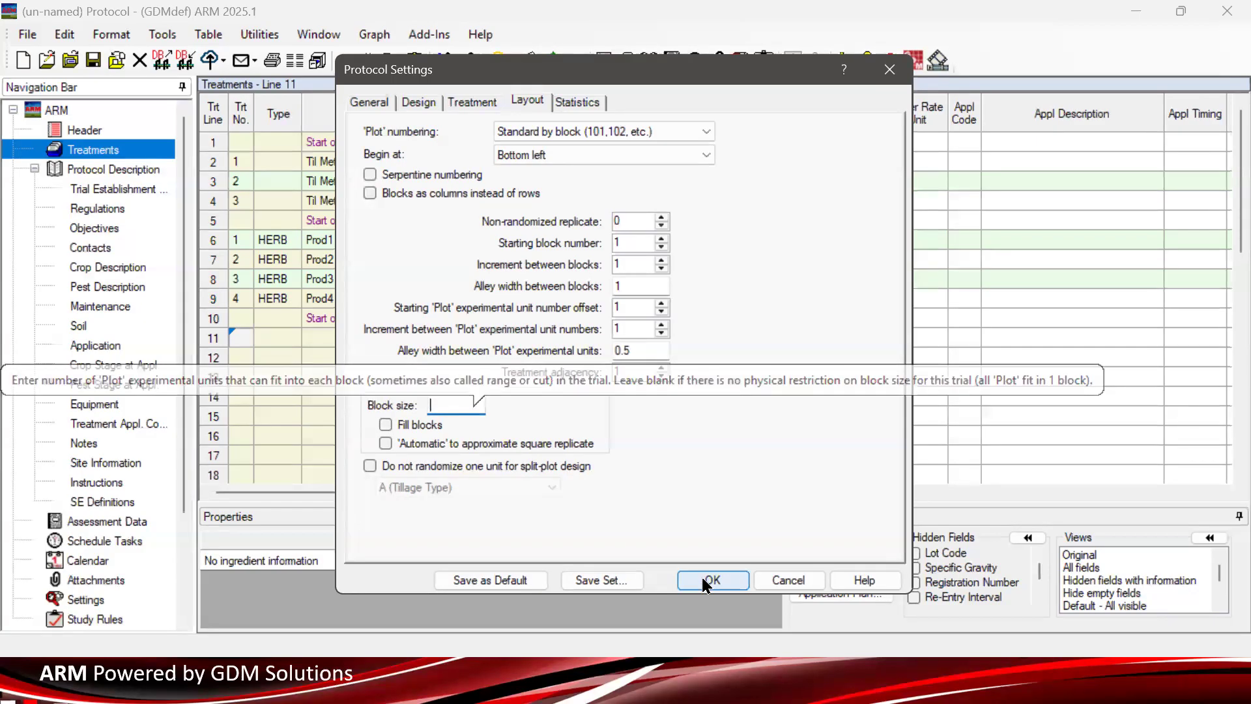
click(724, 577)
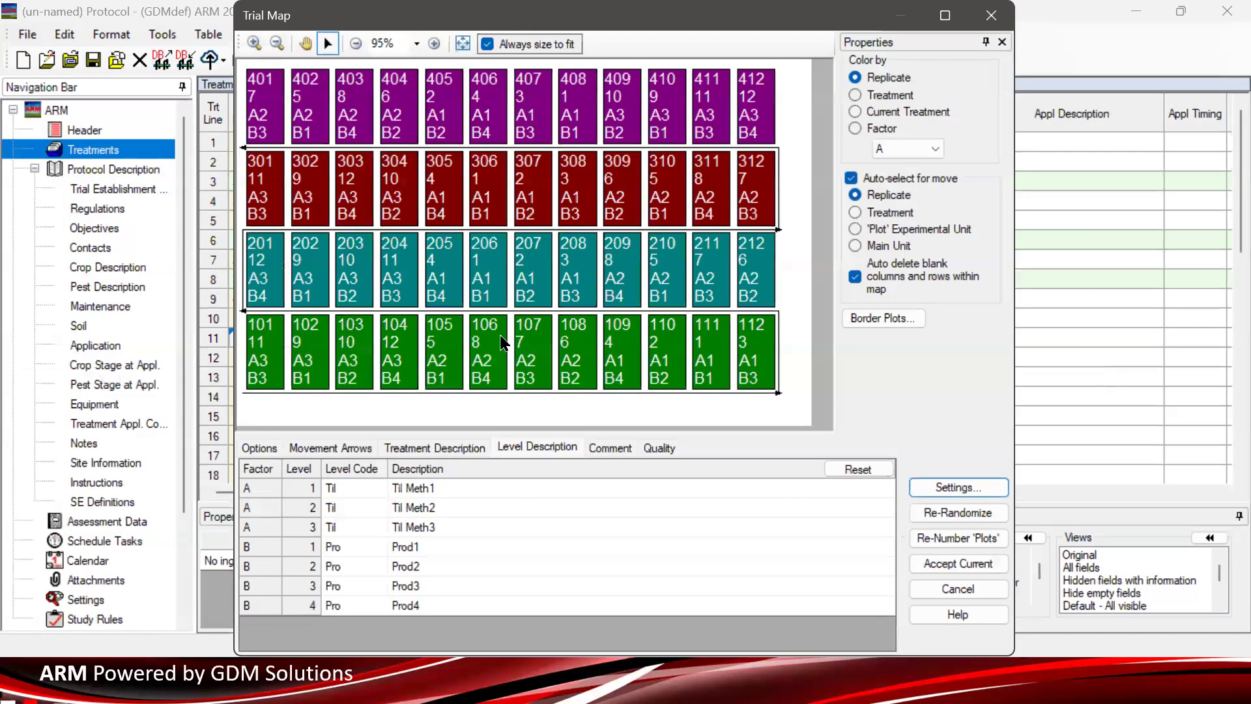
Colour the map by factor A and swap main units in blocks 4 and 1 so each tillage level lines up across blocks
click(885, 130)
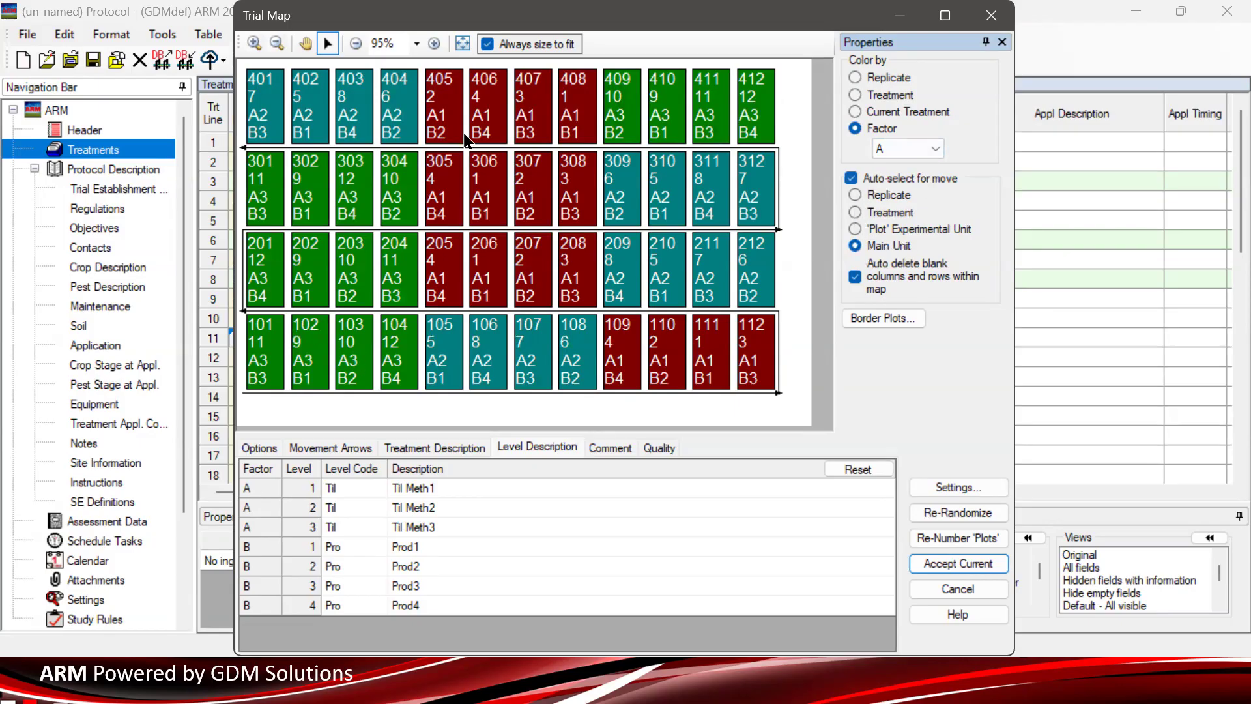
drag(619, 128, 260, 126)
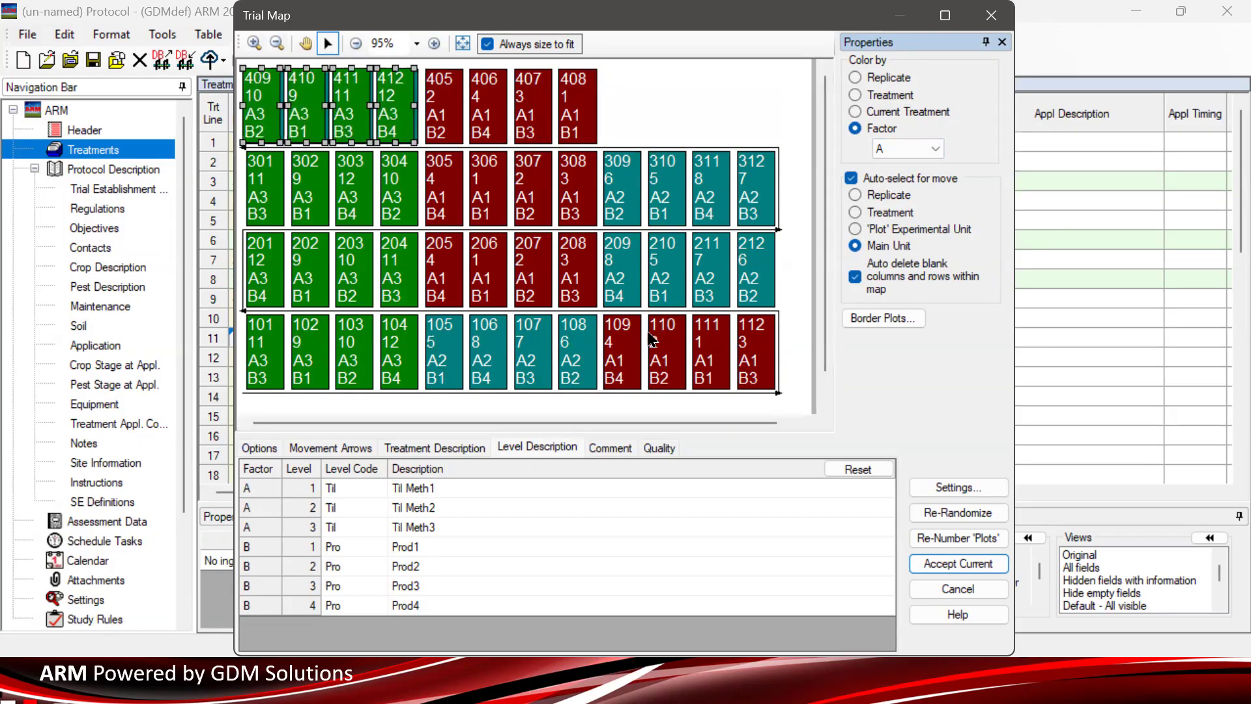
click(629, 364)
drag(454, 371, 454, 370)
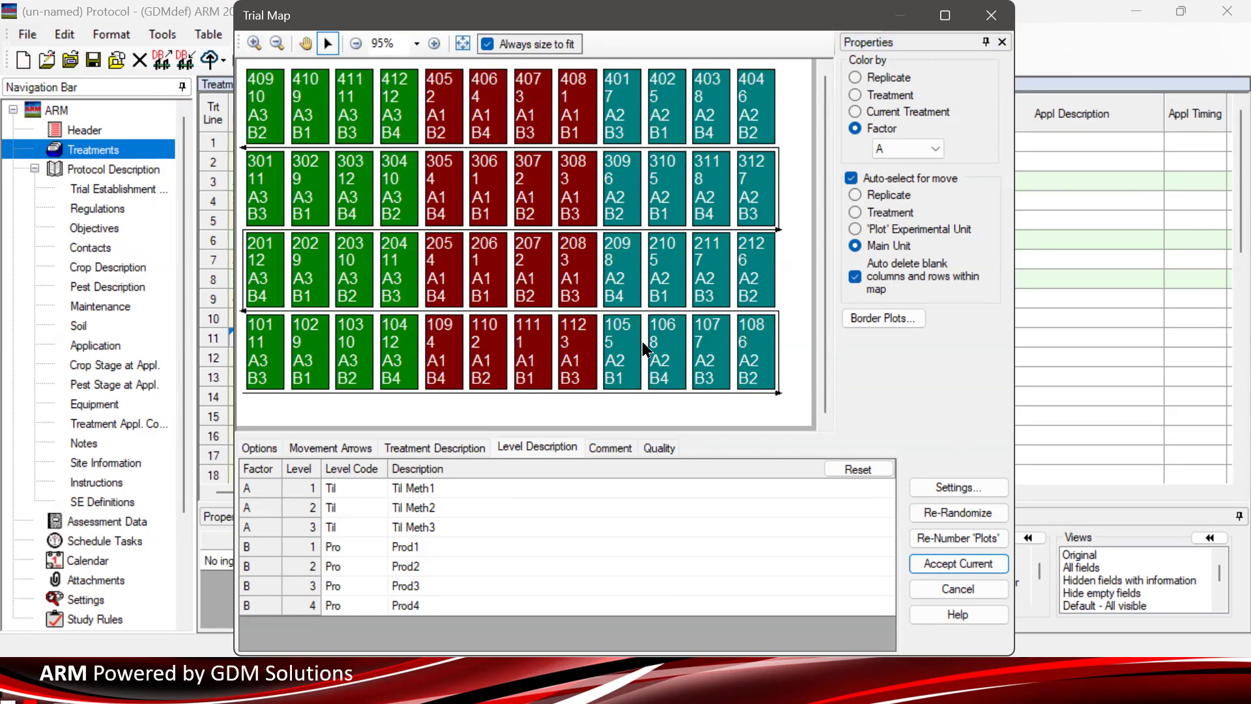
Re-randomize the trial map, and set the layout not to randomize factor A (Tillage Type) for the split-plot design
click(986, 510)
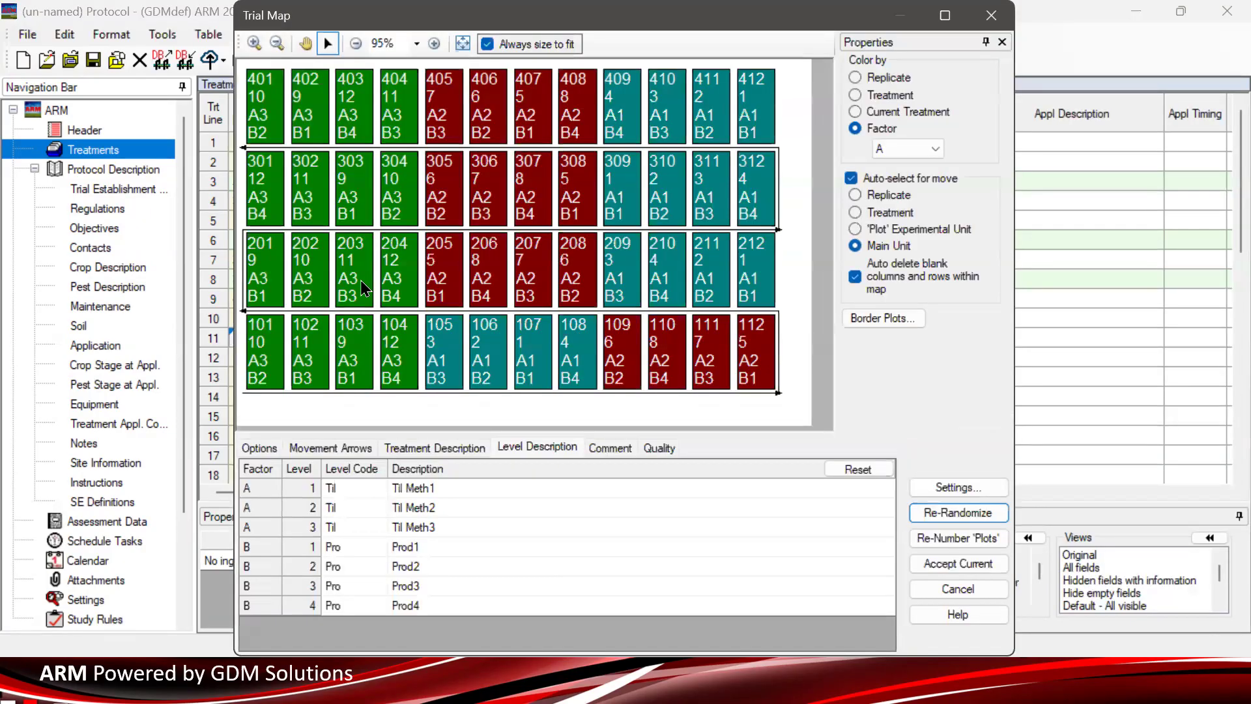
click(944, 489)
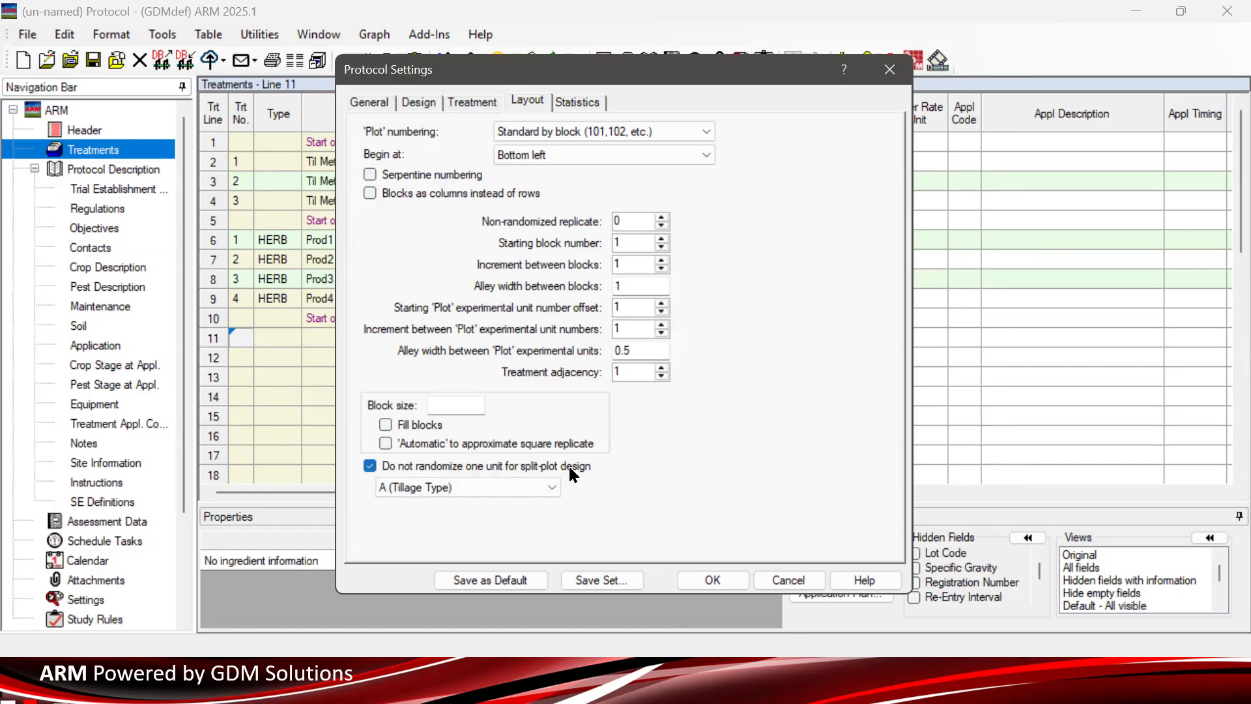
click(549, 488)
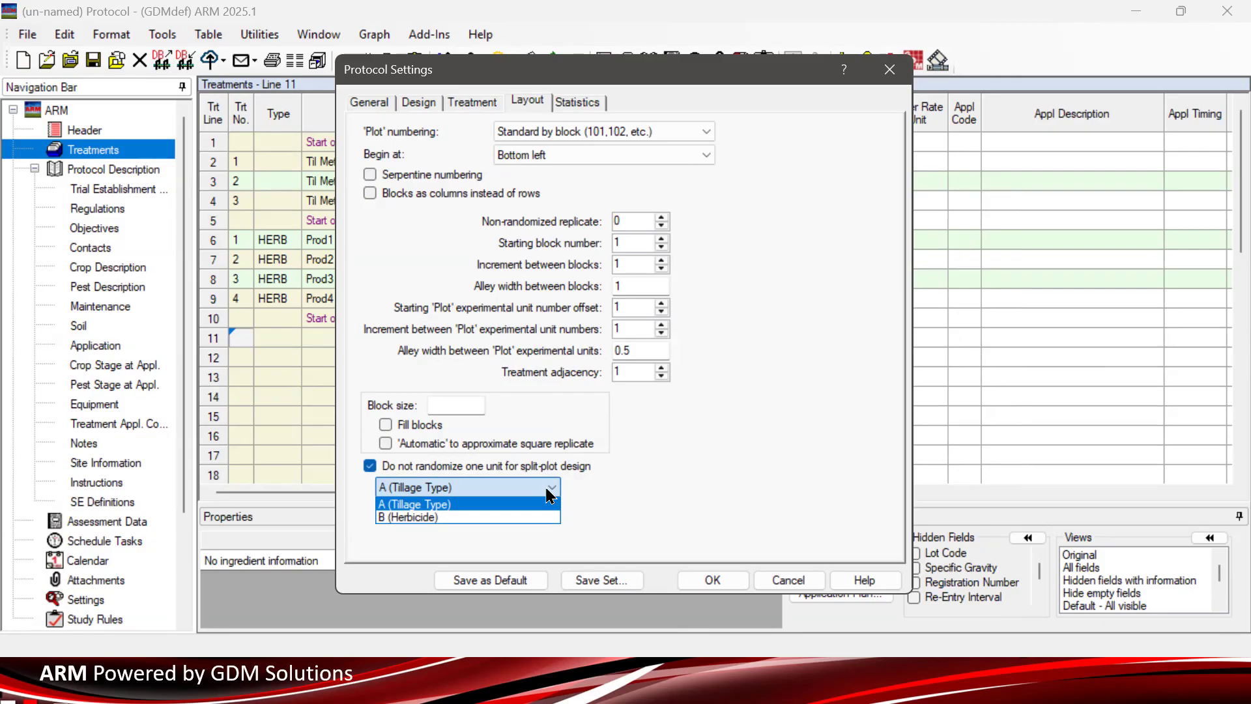
click(407, 505)
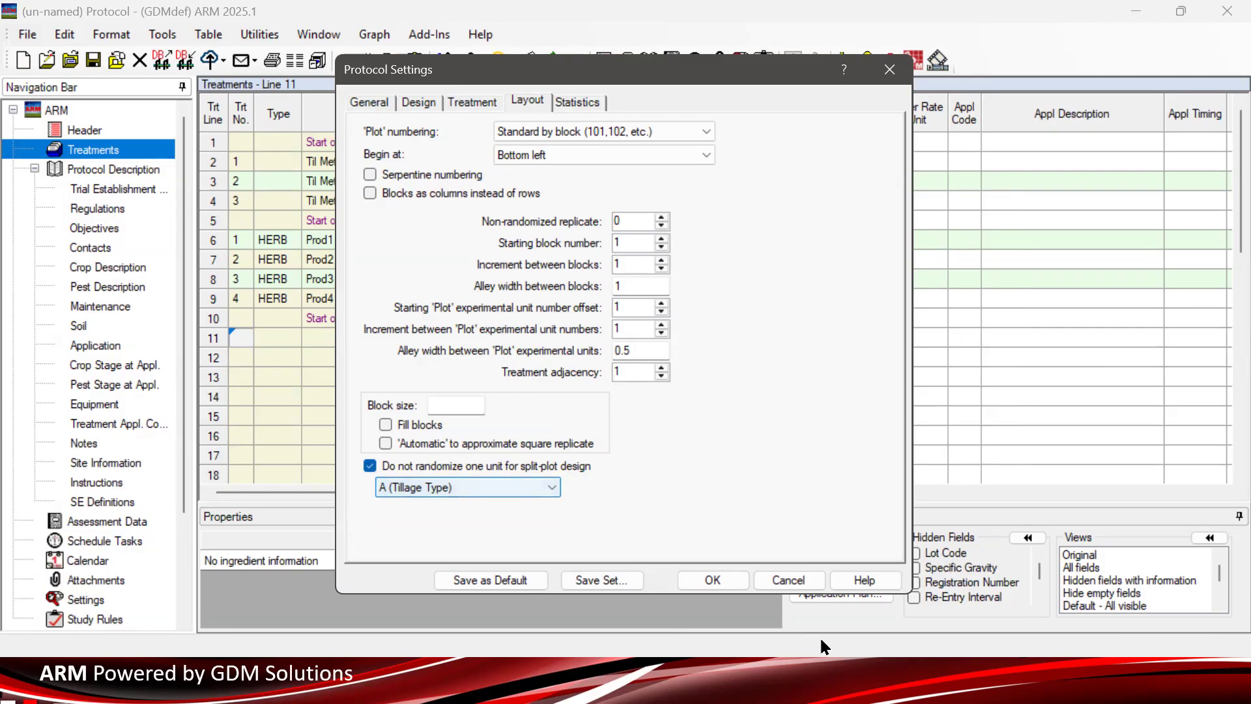
click(712, 580)
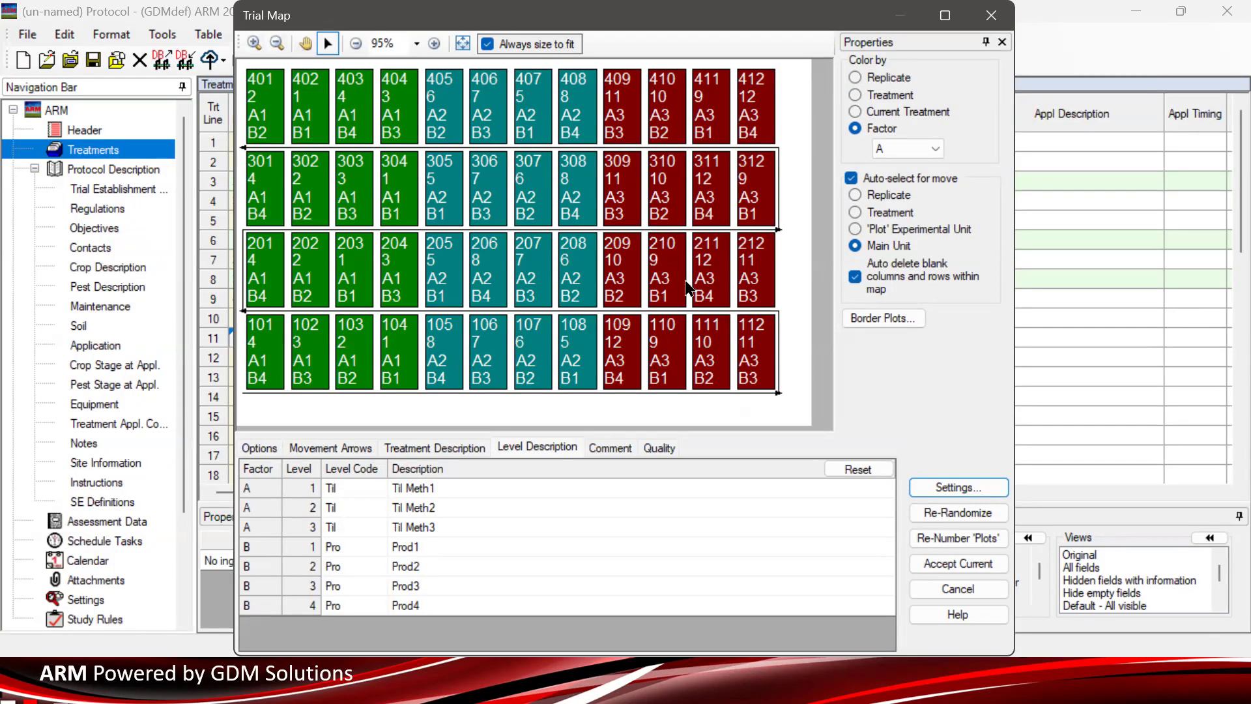
Colour the trial map by factor B and reposition the map window to compare it with the treatments list
click(931, 153)
click(909, 179)
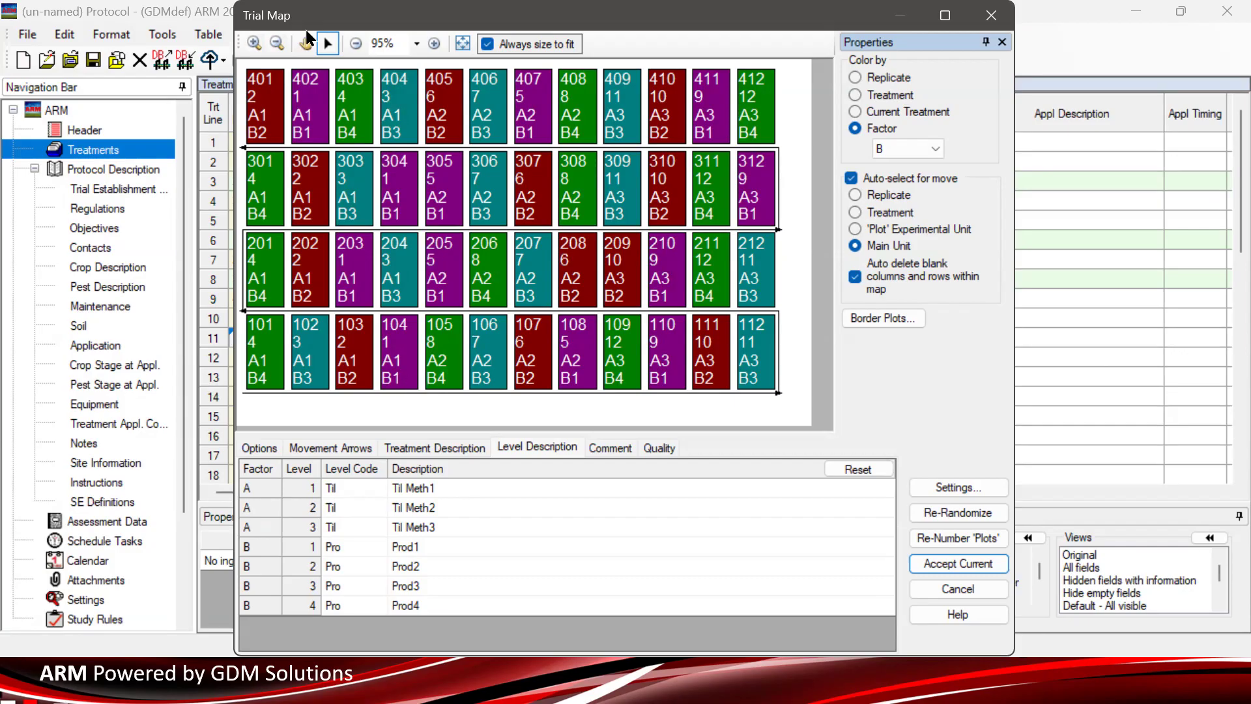
drag(307, 32, 580, 53)
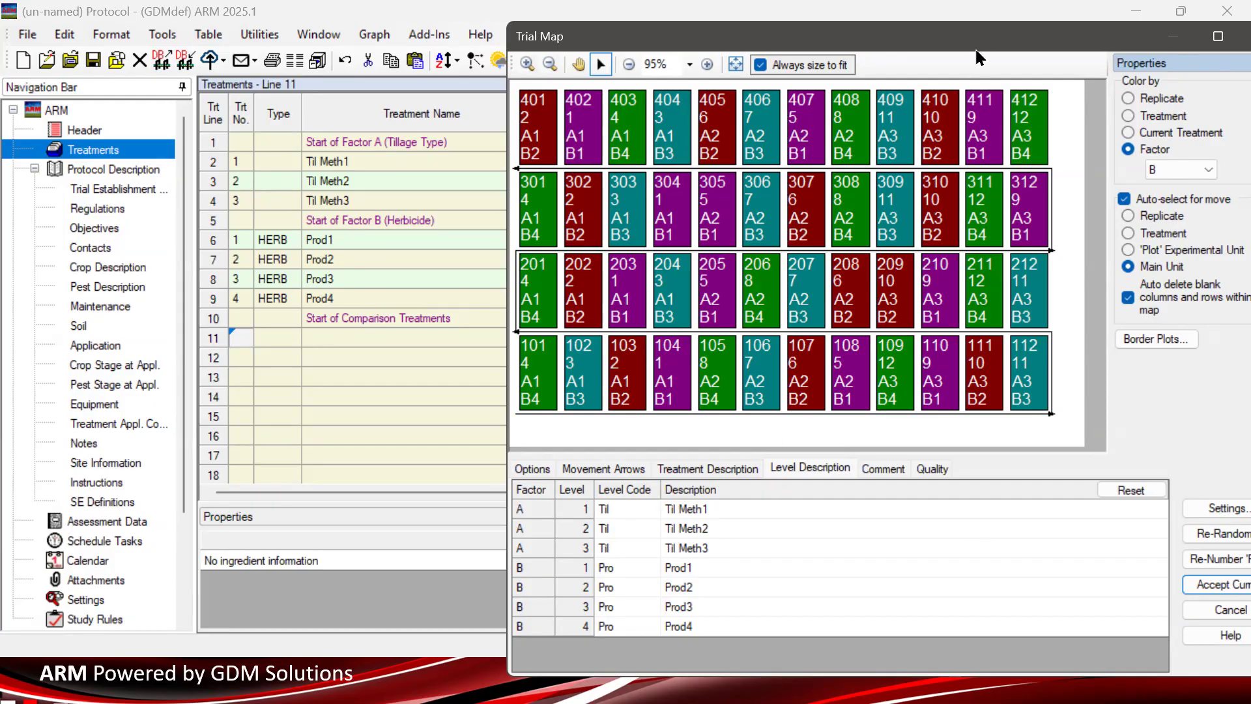
drag(973, 41, 762, 41)
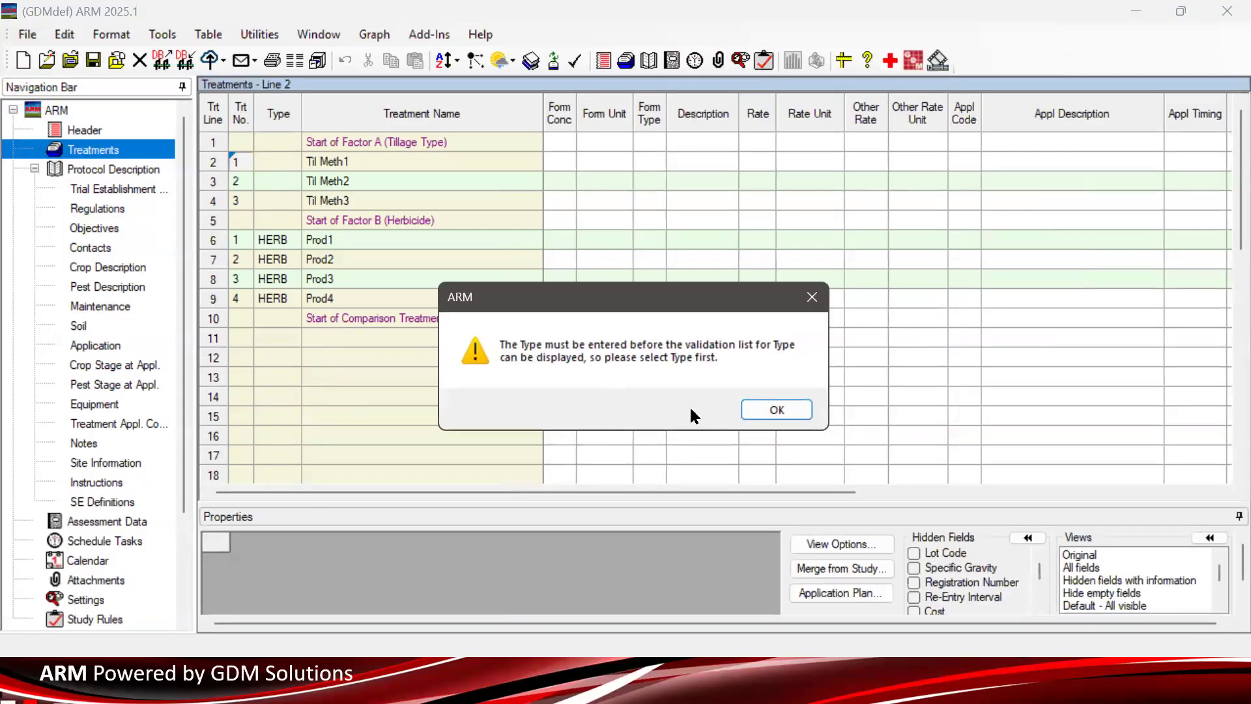
Dismiss the Type warning, and replace the print report set with only the Protocol Treatments report
click(763, 408)
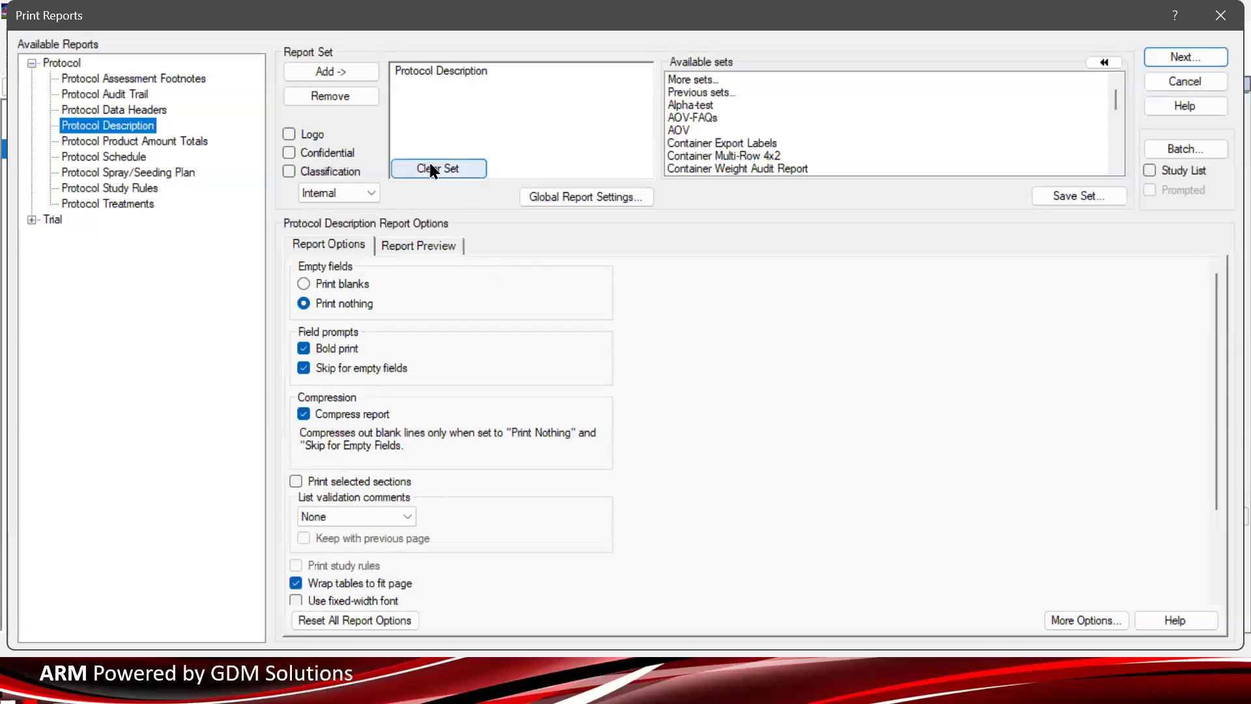
click(431, 169)
click(112, 204)
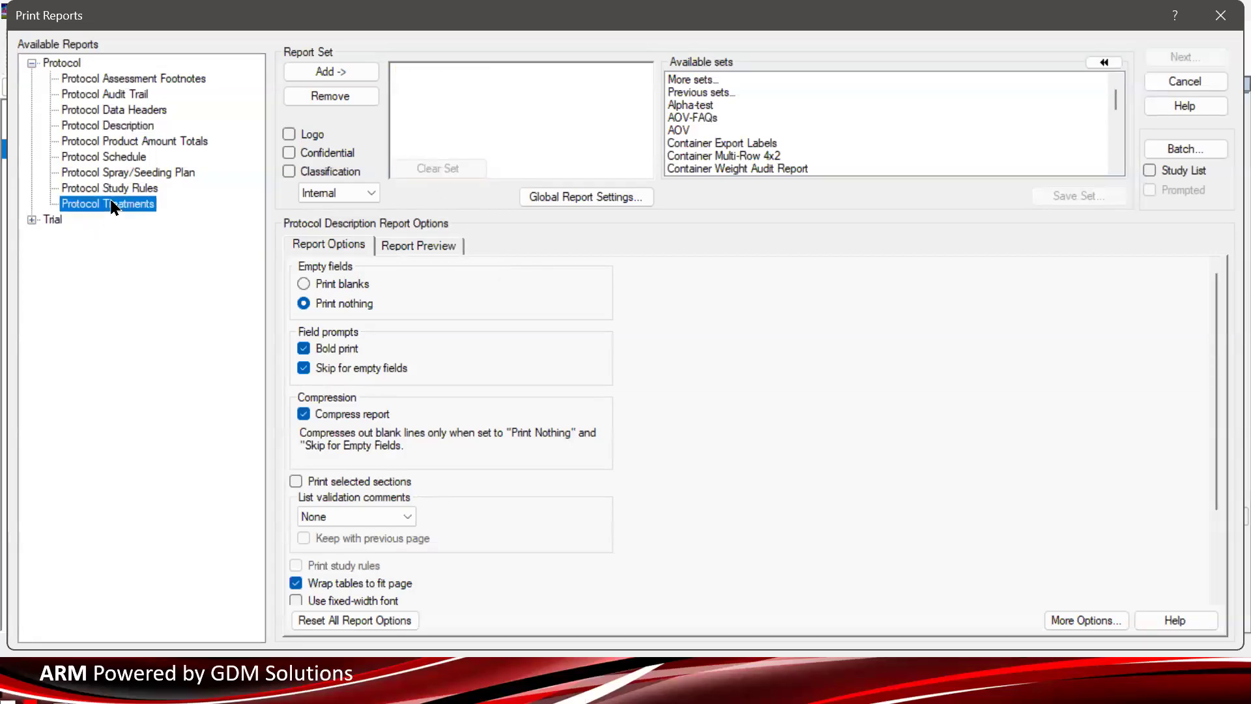
double_click(112, 206)
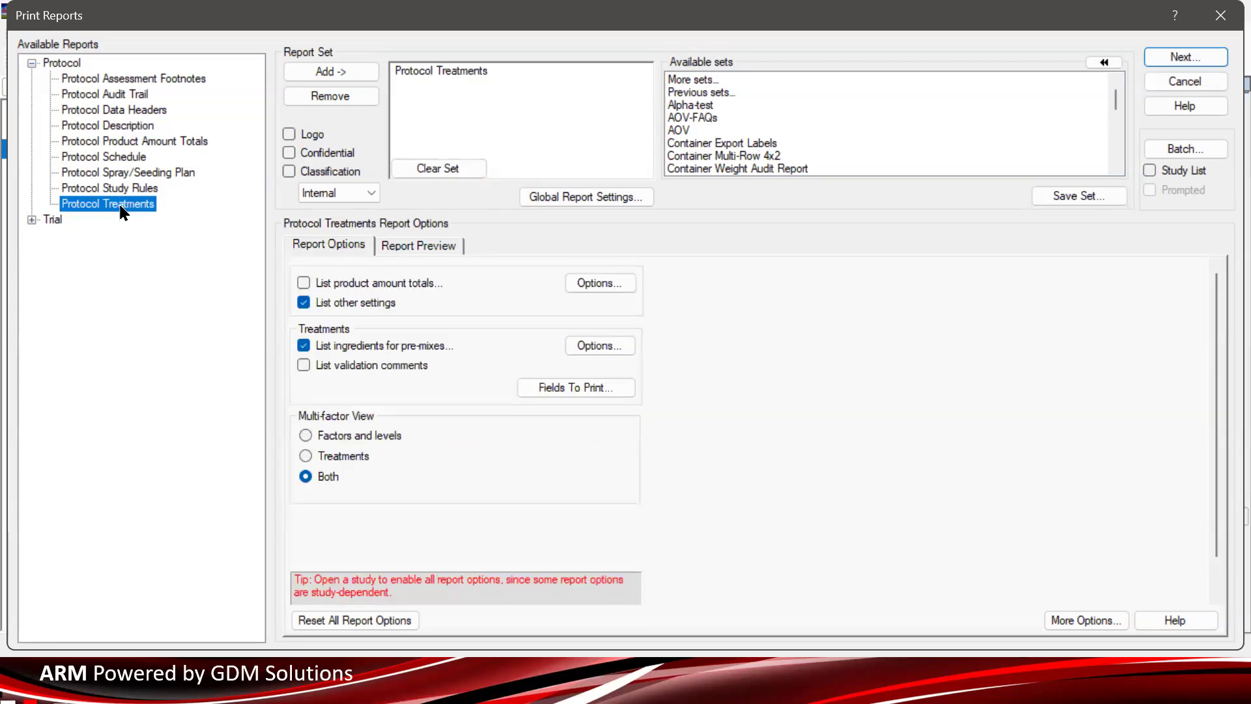
Preview both pages of the Protocol Treatments report and review its multi-factor view options
click(438, 246)
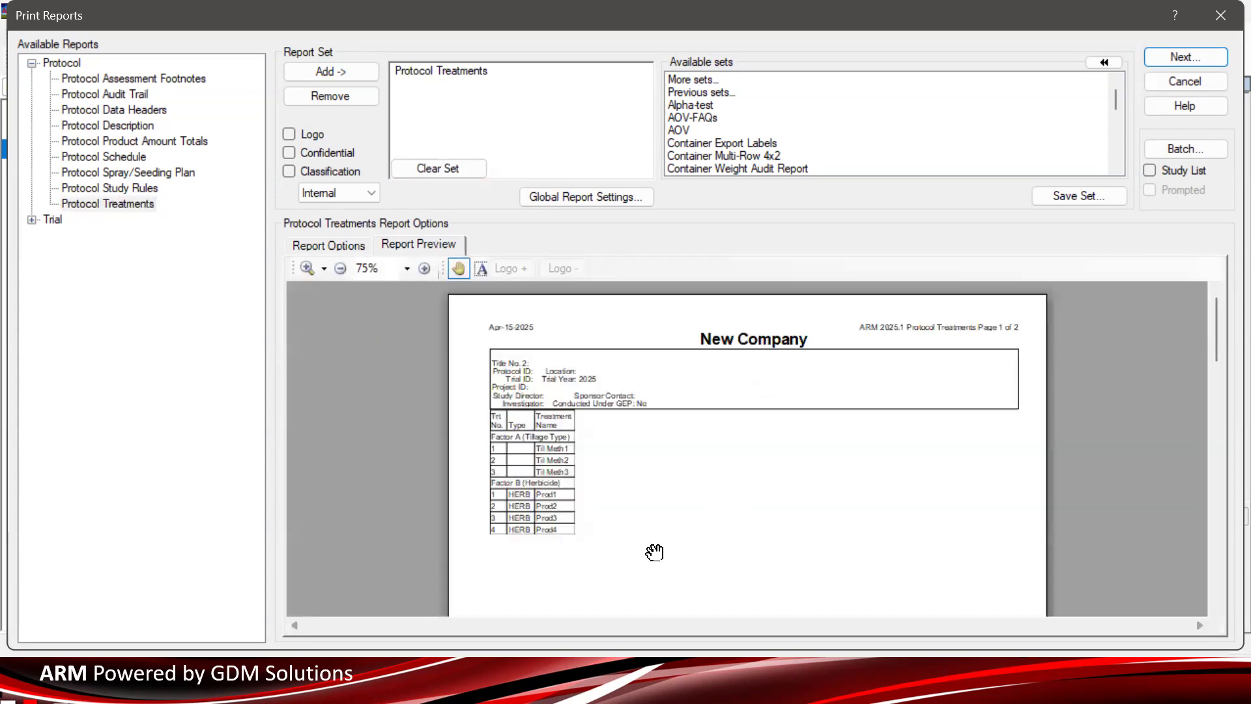
scroll(652, 554, down, 8)
scroll(685, 418, down, 4)
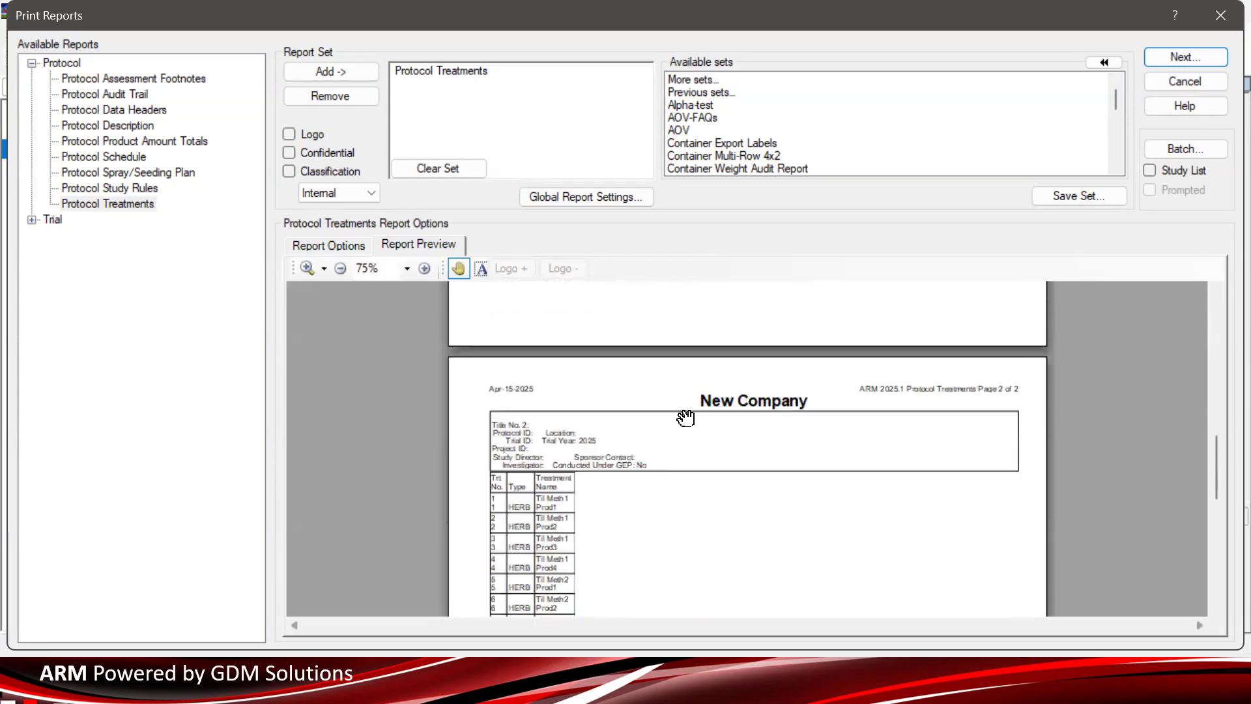
click(334, 245)
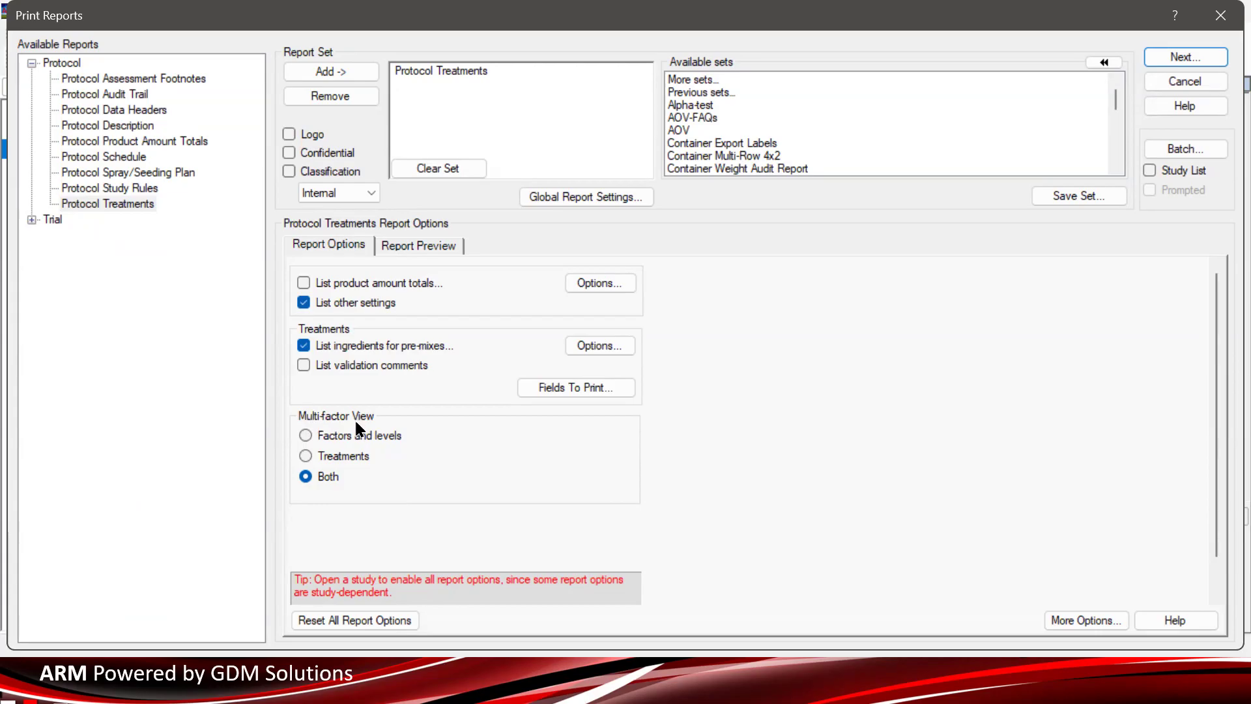
mouse_move(340, 441)
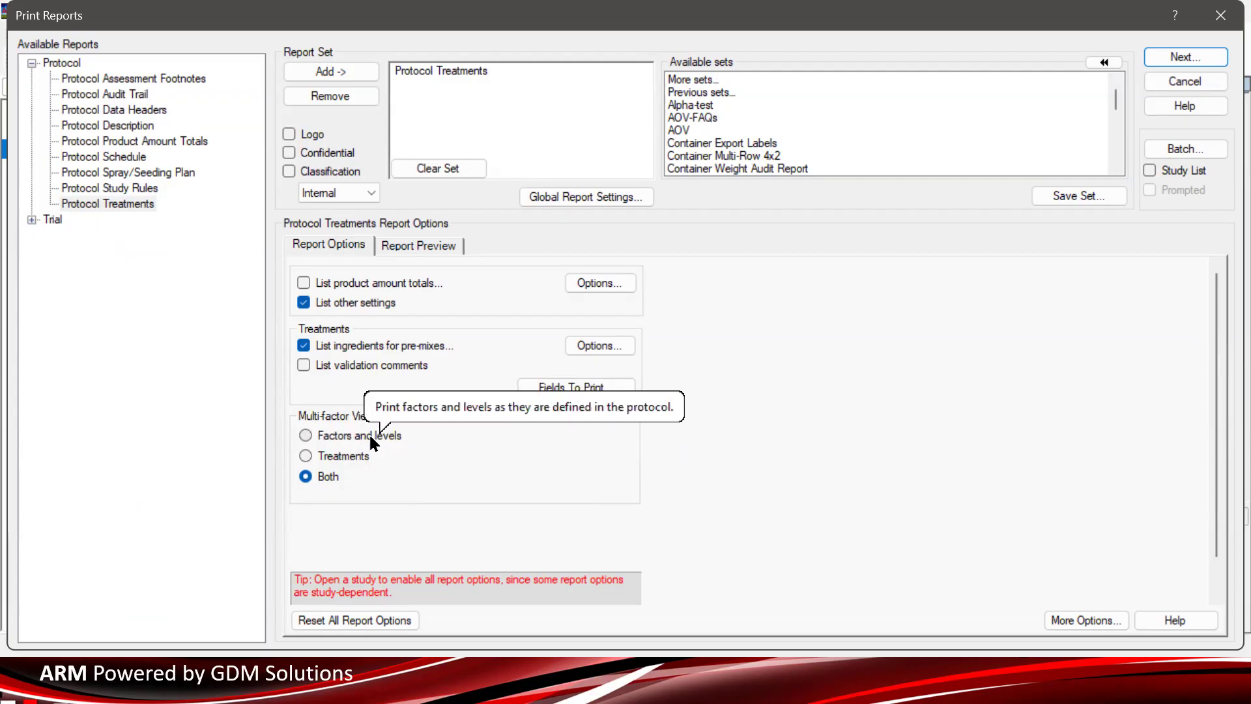
mouse_move(351, 465)
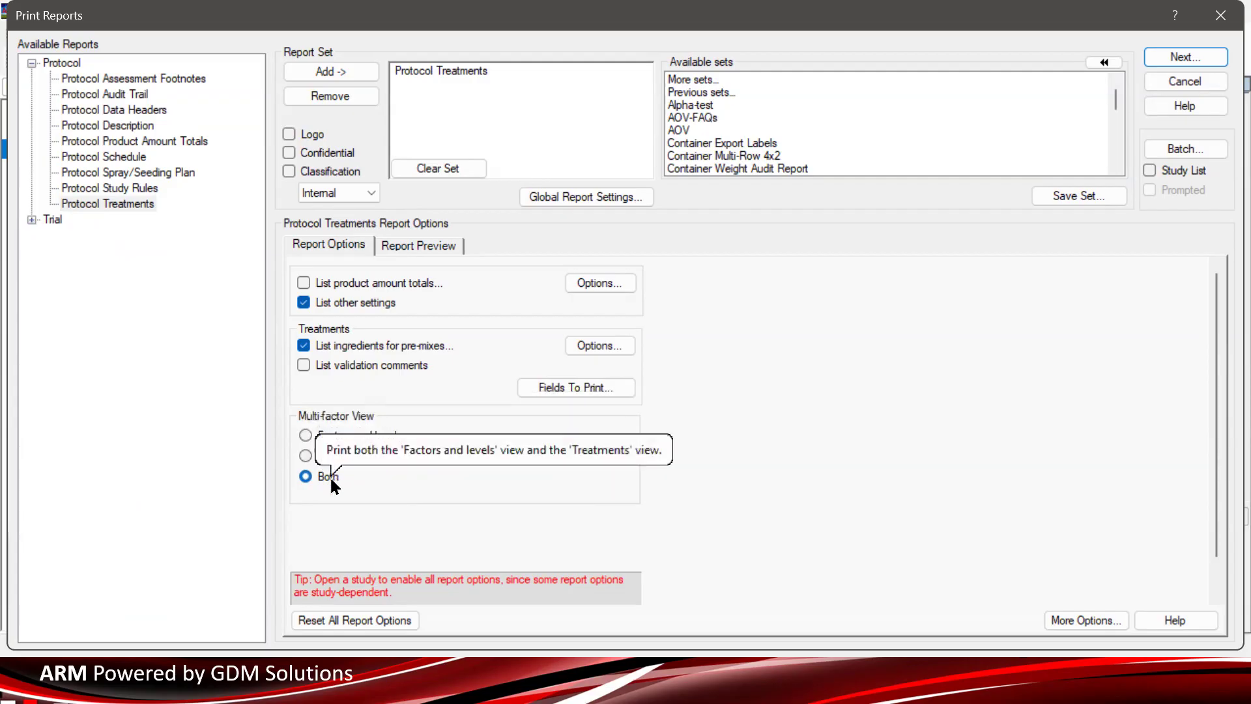
Preview the Protocol Treatments report at 150% and examine its Factor A and Factor B treatment table
click(418, 246)
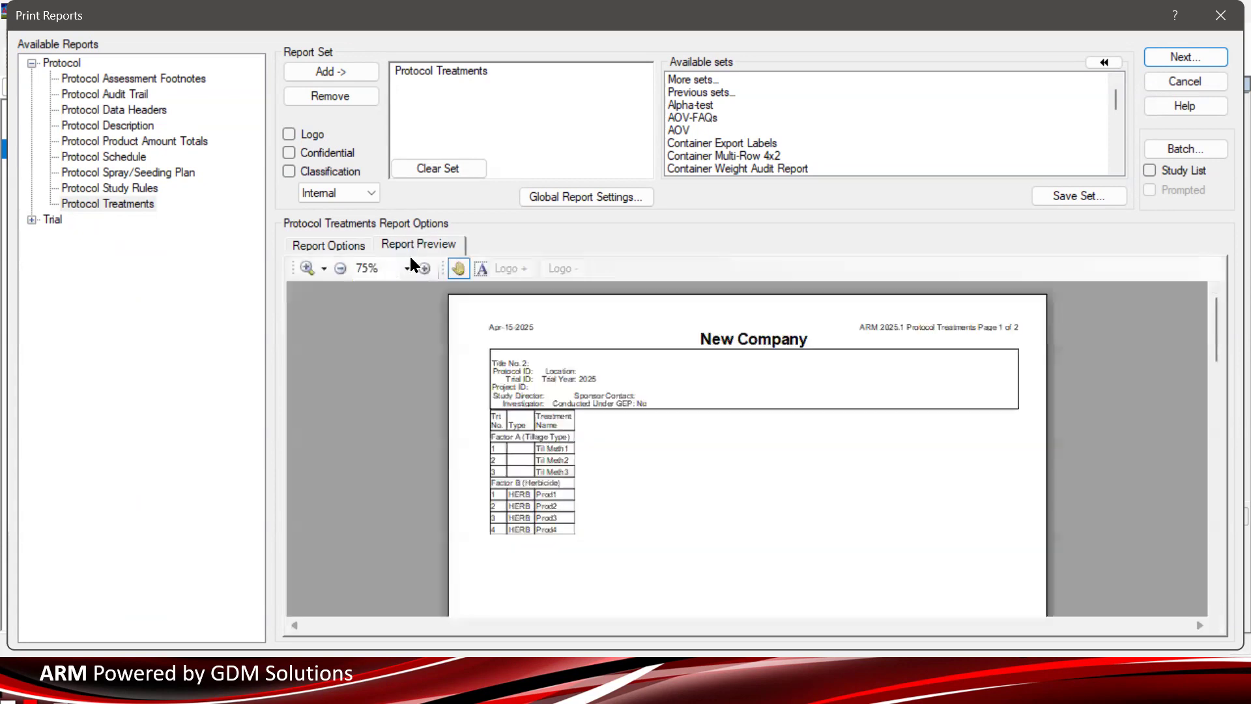
click(424, 268)
click(425, 269)
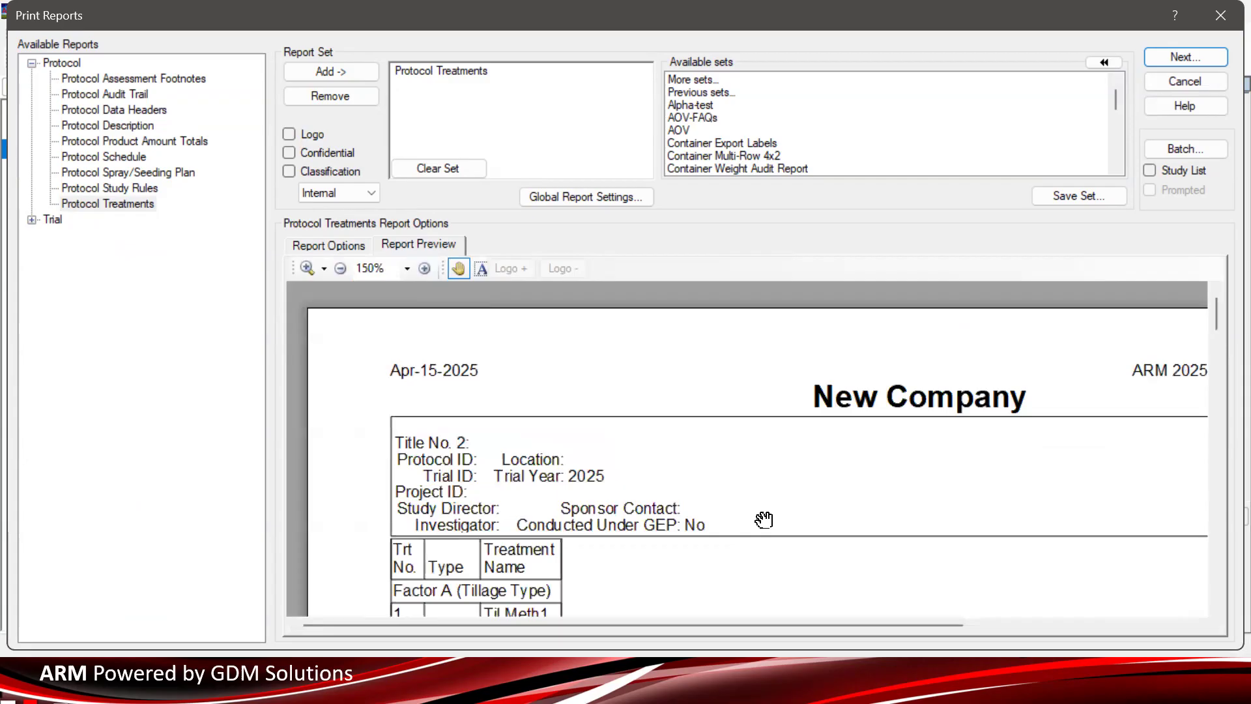
drag(763, 516, 651, 480)
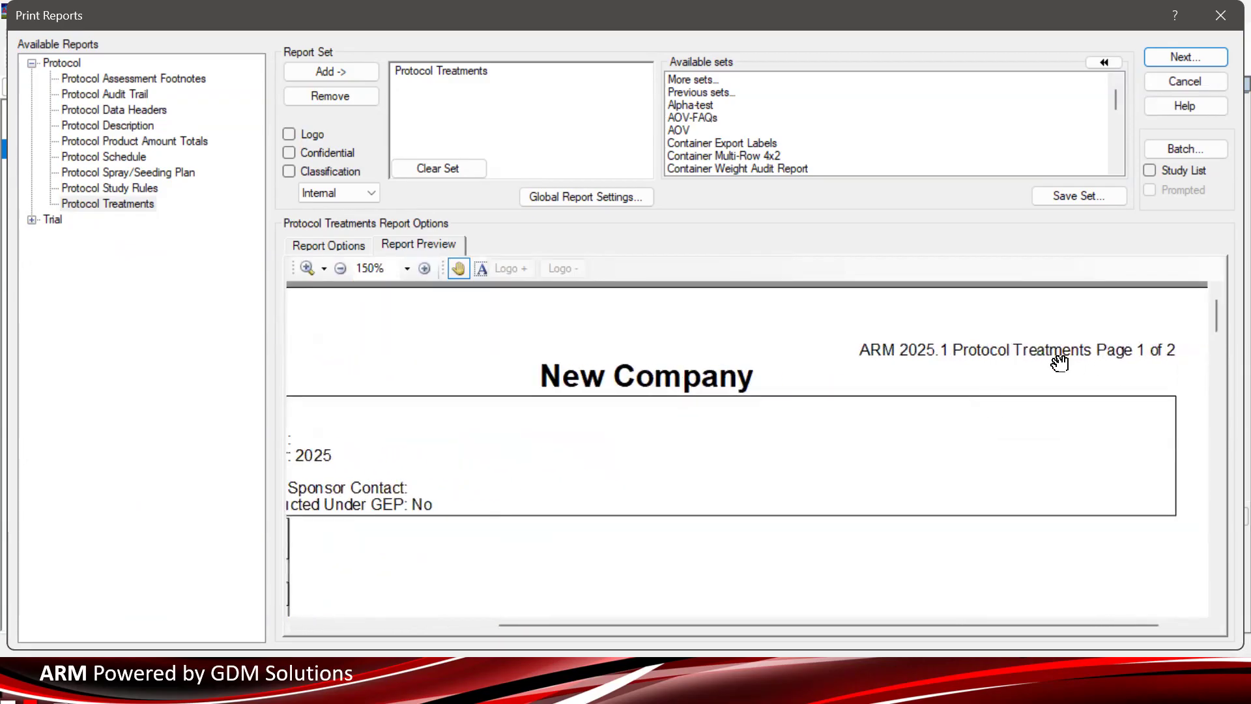
drag(567, 491, 860, 373)
drag(672, 492, 699, 437)
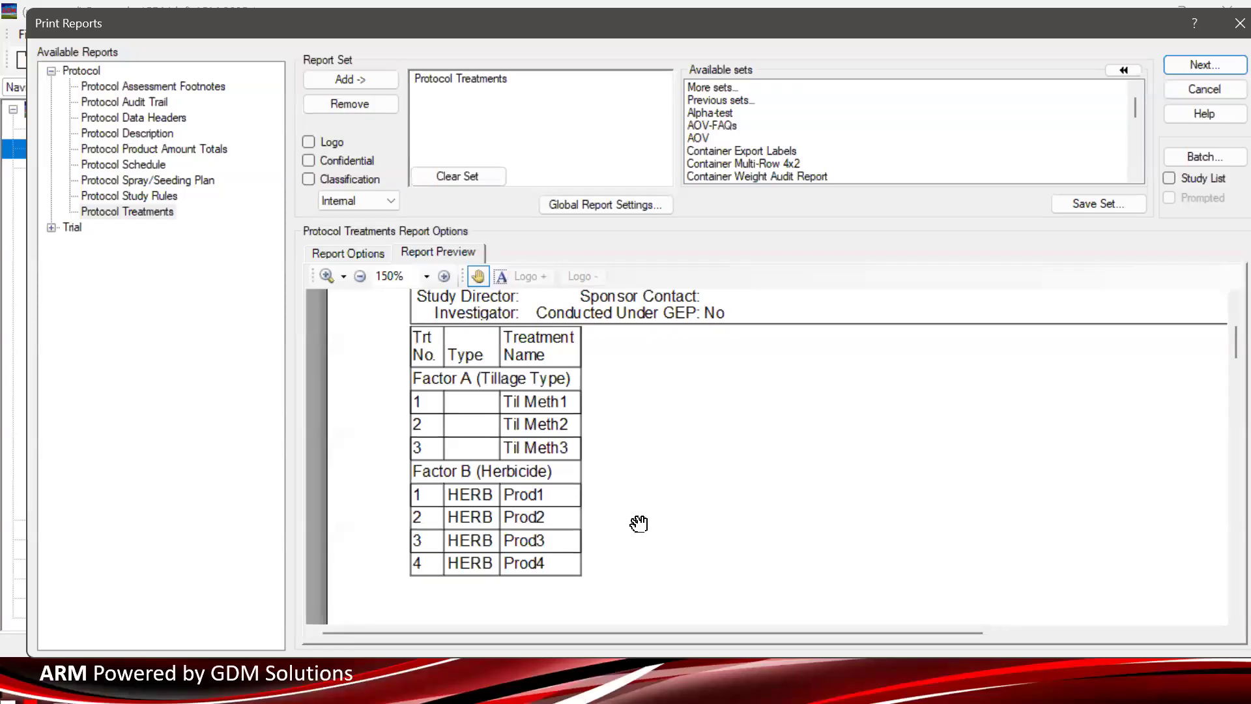
drag(608, 524, 608, 526)
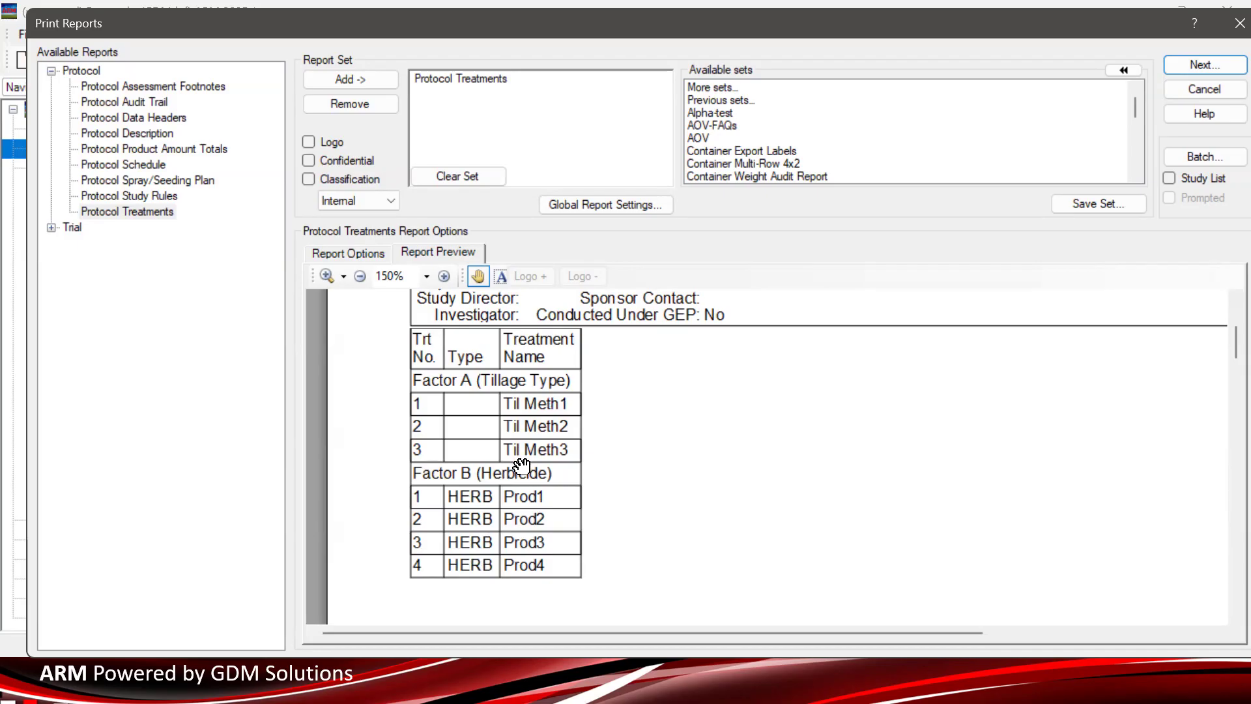
Compare the Protocol Treatments preview with the treatments list by moving the Print Reports window, and examine the previewed tillage-by-herbicide treatment combinations
drag(404, 36, 434, 310)
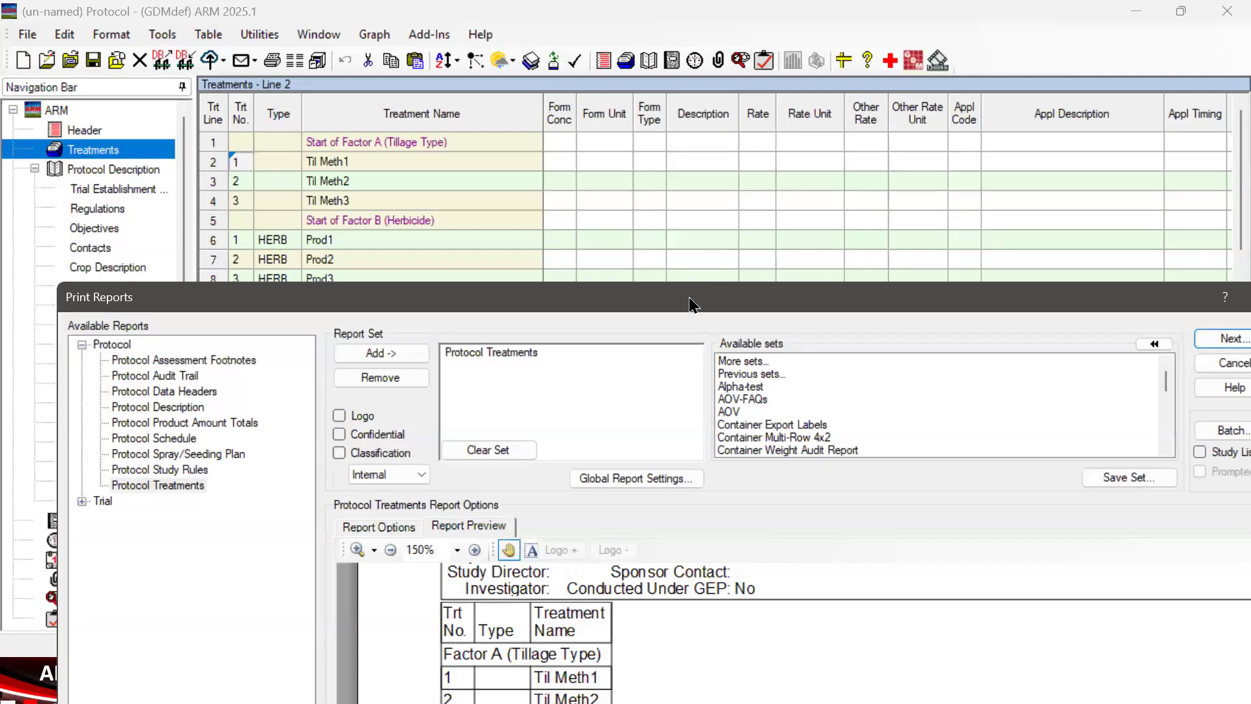
drag(686, 301, 676, 69)
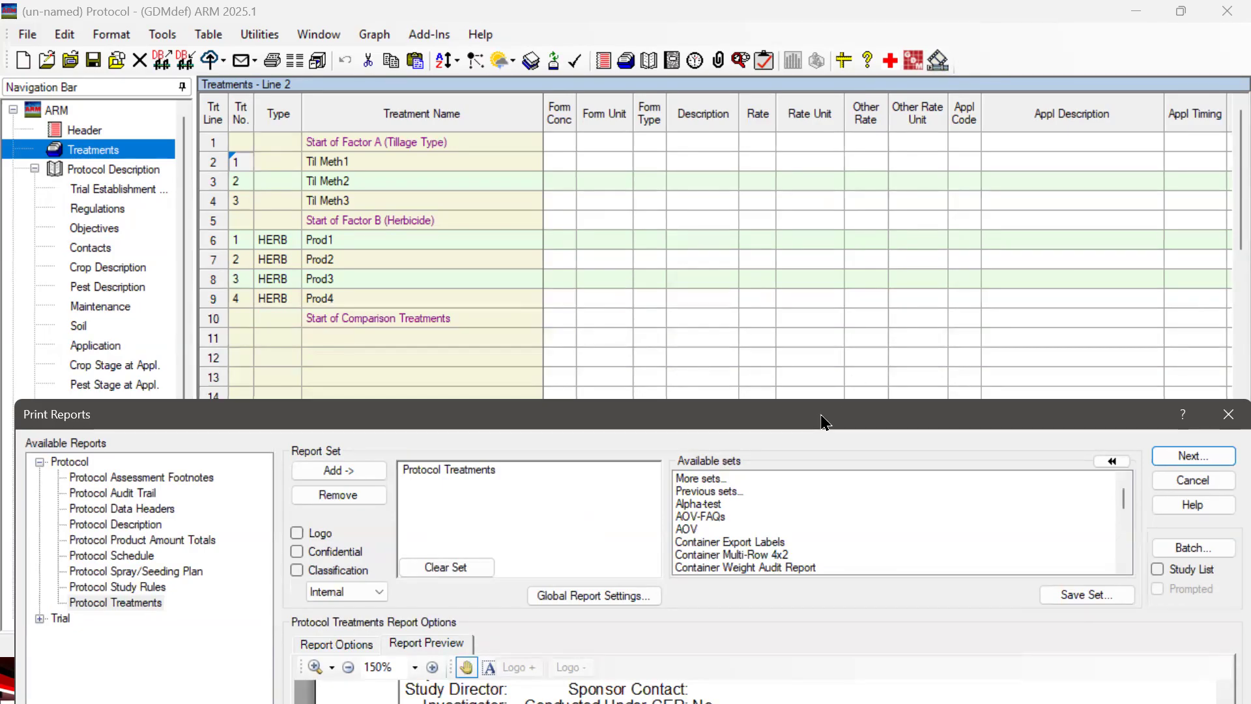
drag(822, 423, 820, 30)
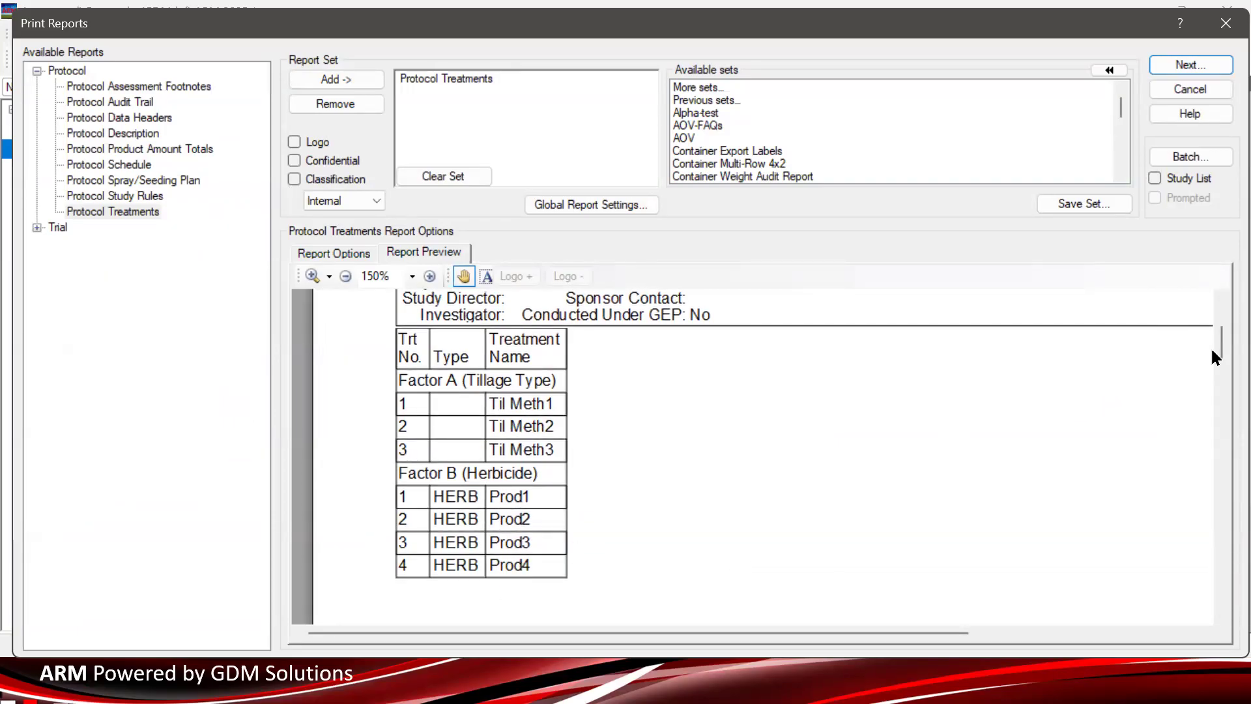
drag(1221, 344, 1223, 512)
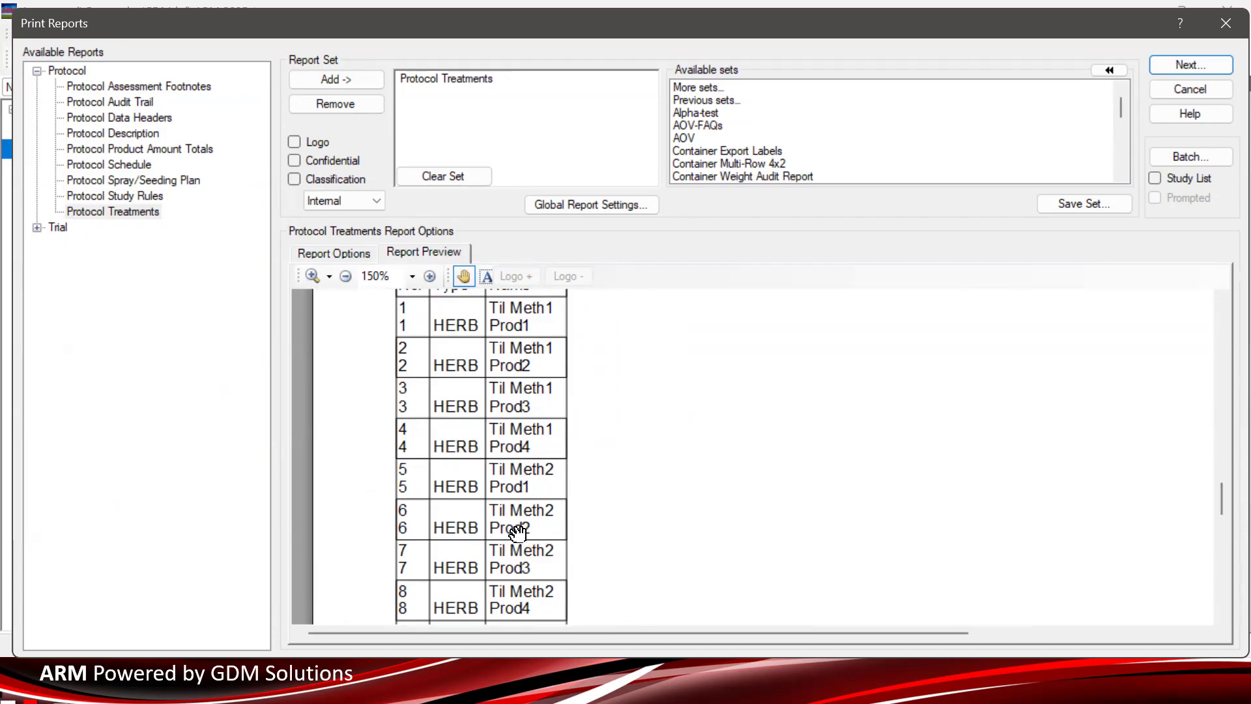
drag(564, 547, 562, 342)
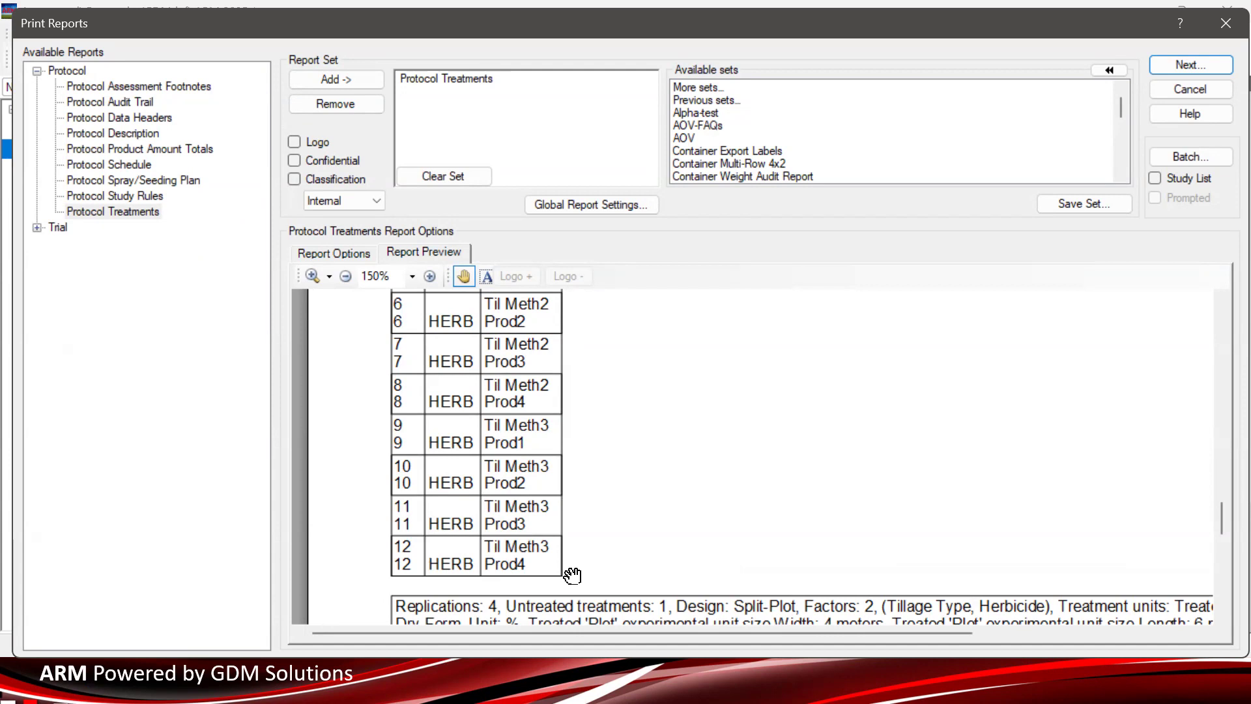
drag(539, 469, 540, 495)
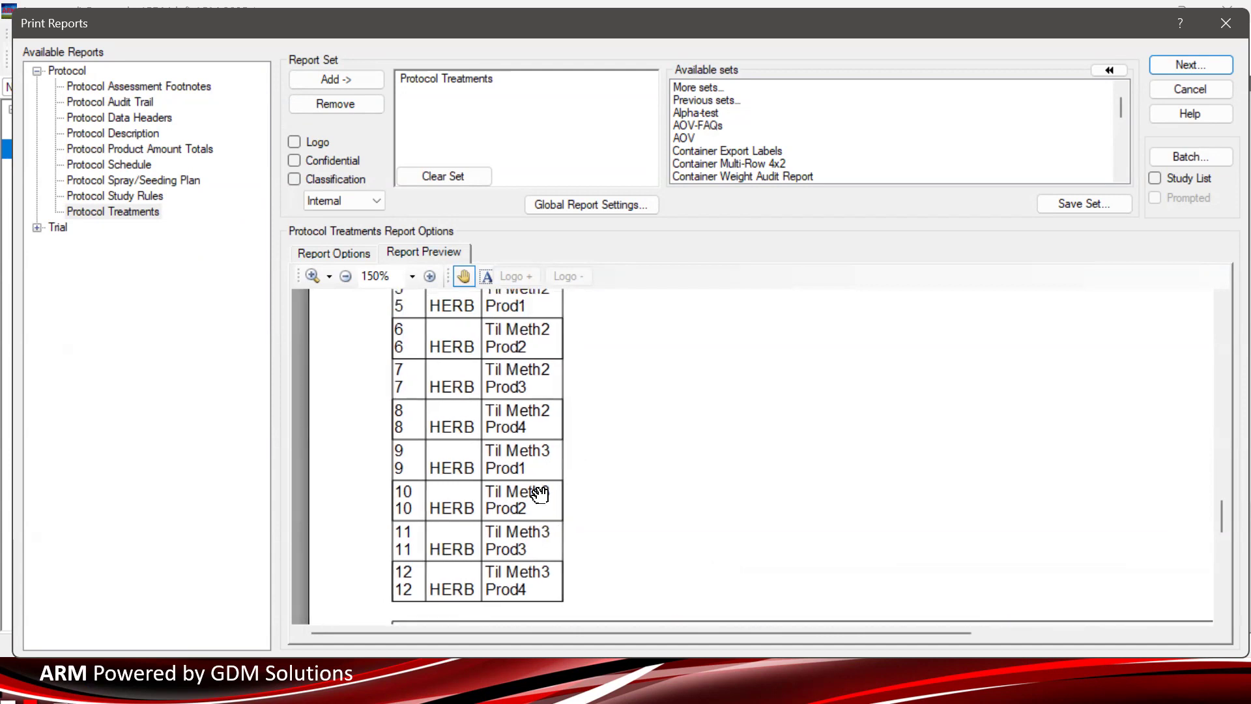
Switch the report's multi-factor view to Treatments, preview the tillage-by-herbicide combinations and the settings below them, and close Print Reports
click(352, 253)
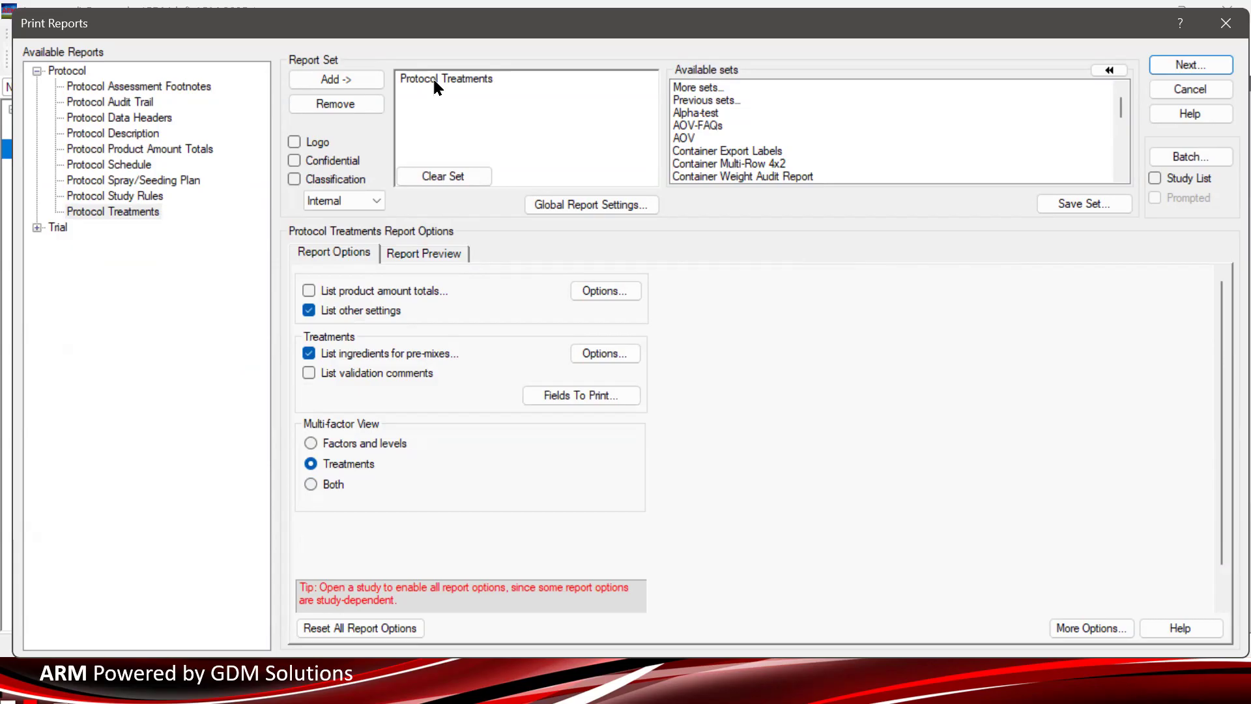
click(452, 254)
scroll(613, 391, down, 10)
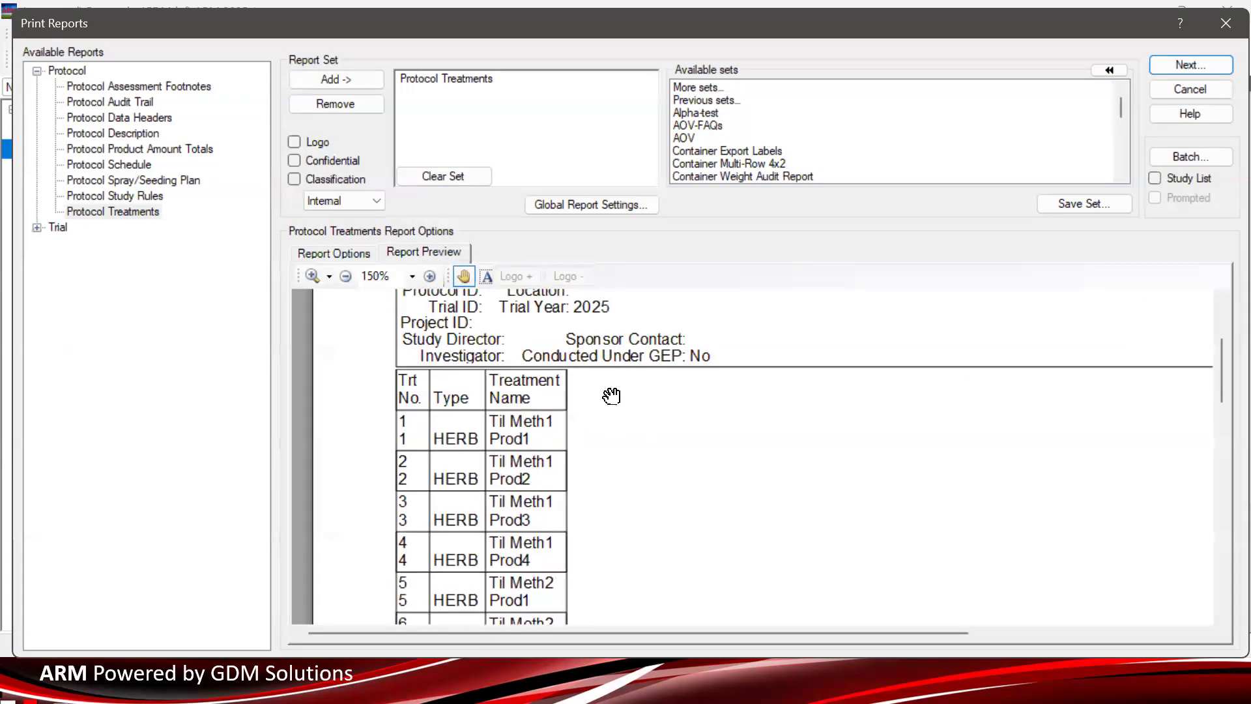
scroll(584, 471, up, 5)
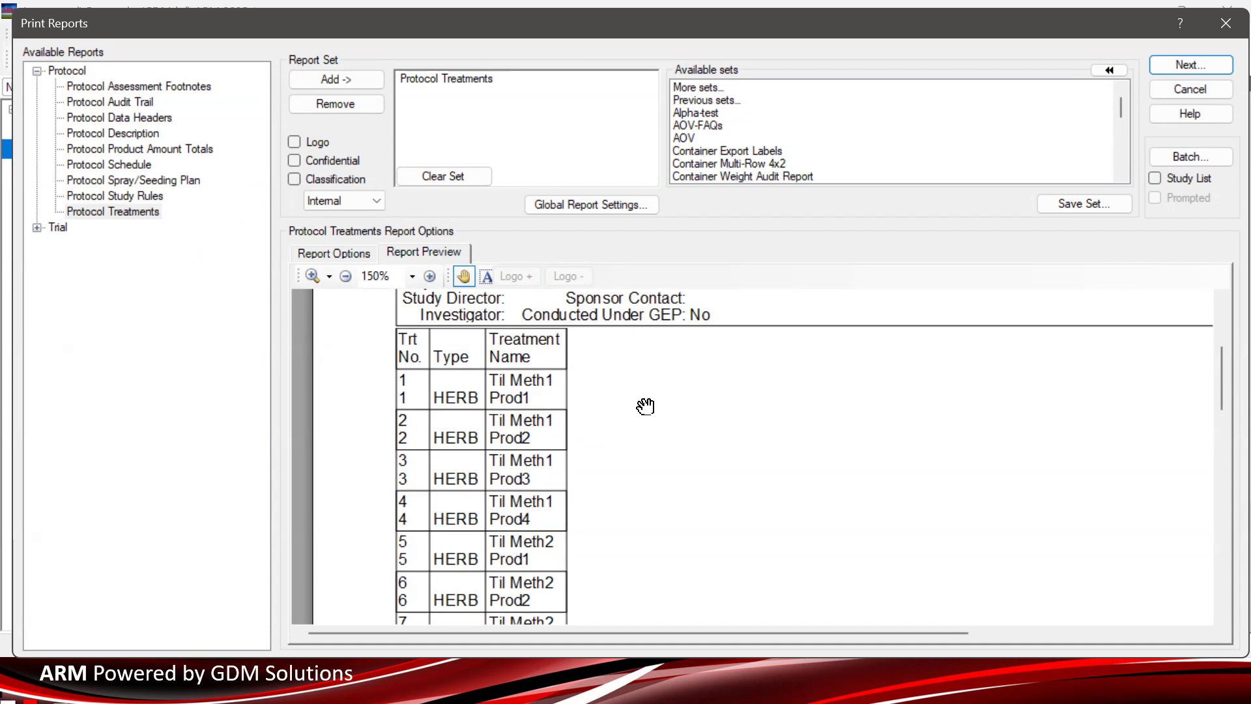
scroll(622, 479, down, 5)
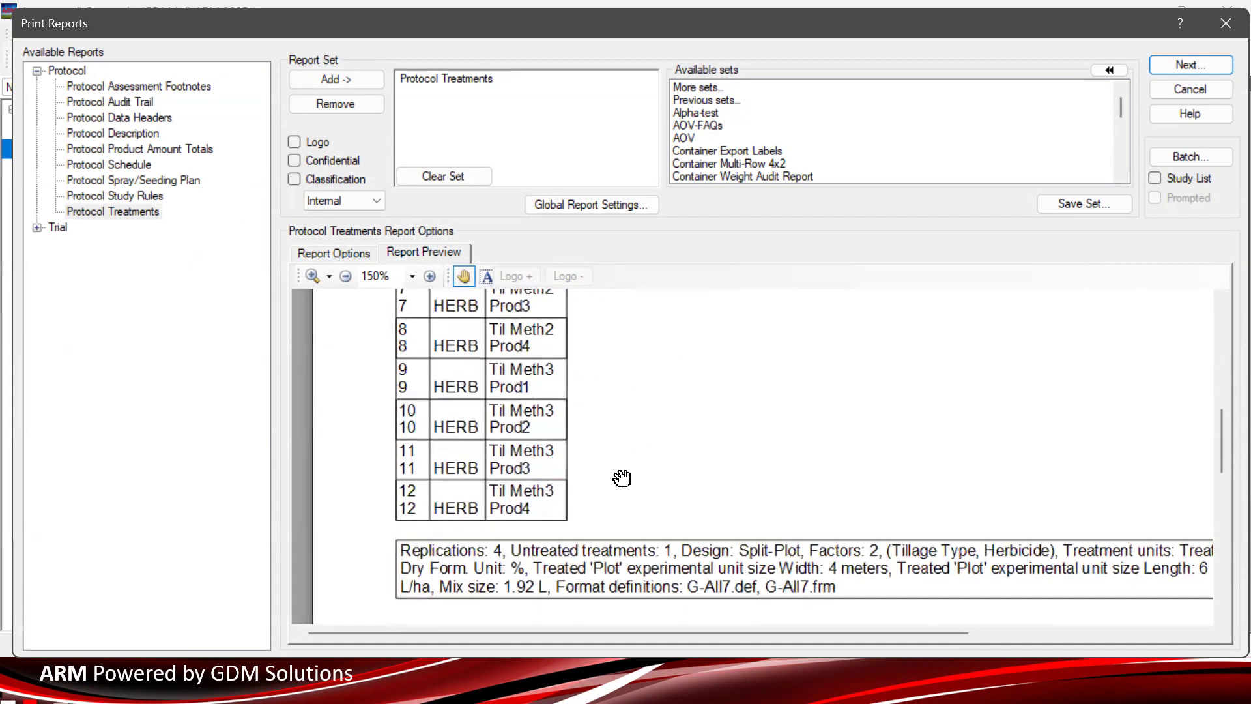
scroll(622, 479, down, 5)
scroll(631, 509, up, 5)
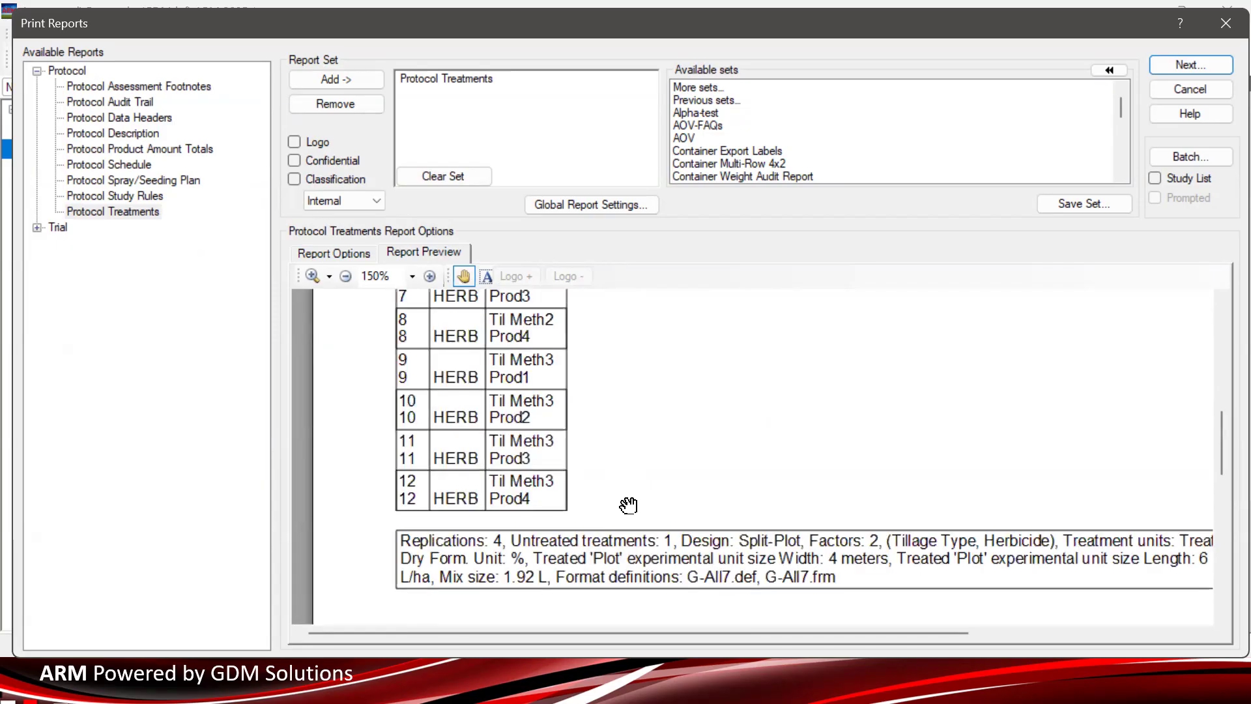
drag(622, 412, 632, 546)
scroll(632, 547, up, 5)
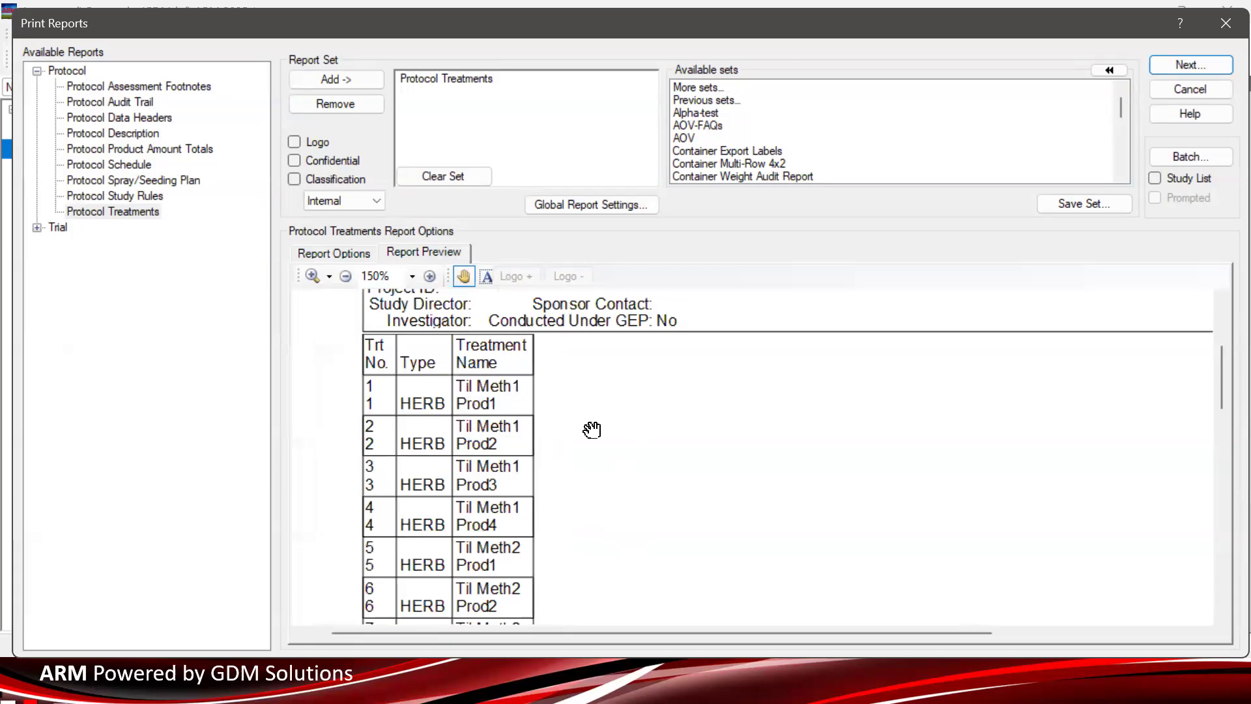
click(319, 254)
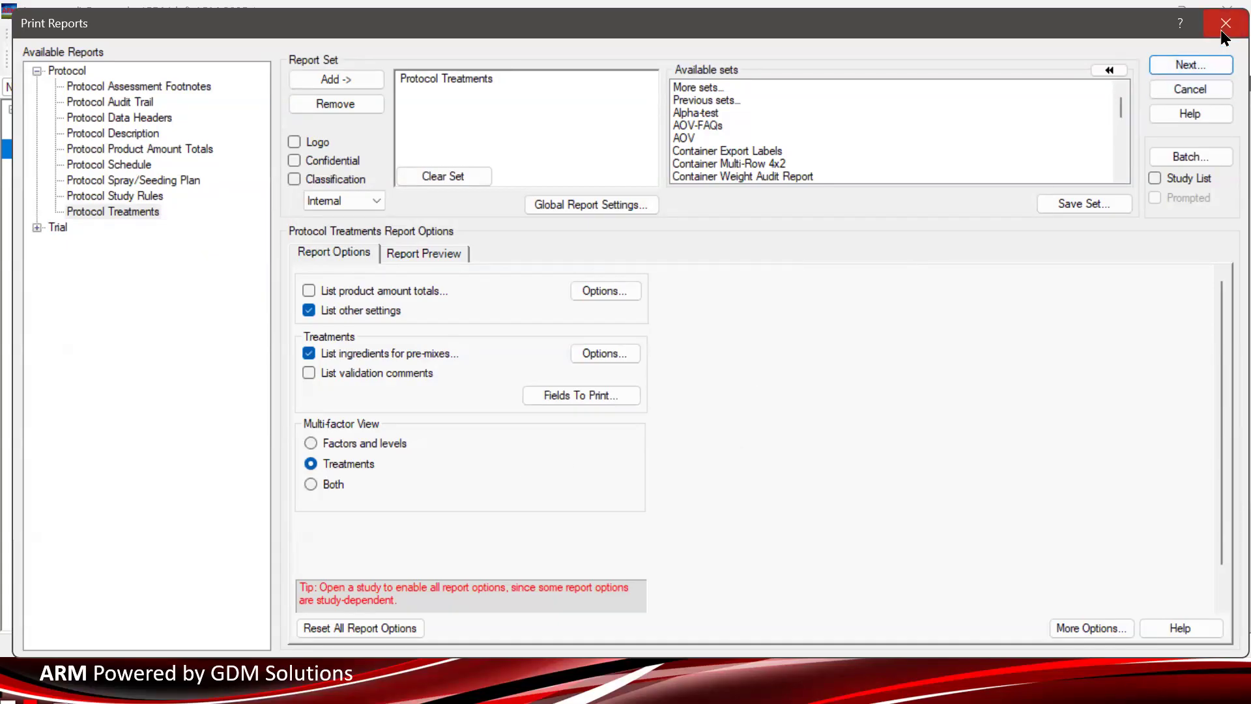
click(1226, 23)
Dismiss the Type warning and multiply out the factorial treatments, agreeing to save the protocol's changes
click(494, 197)
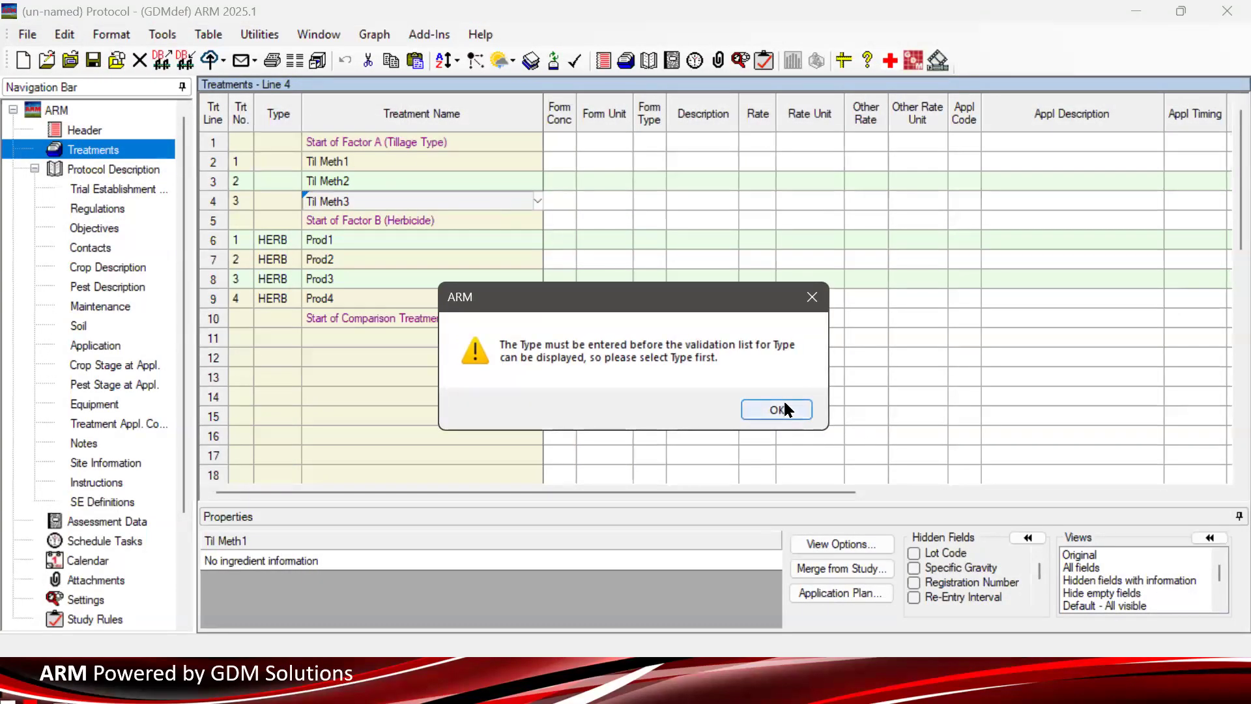
click(785, 411)
click(178, 38)
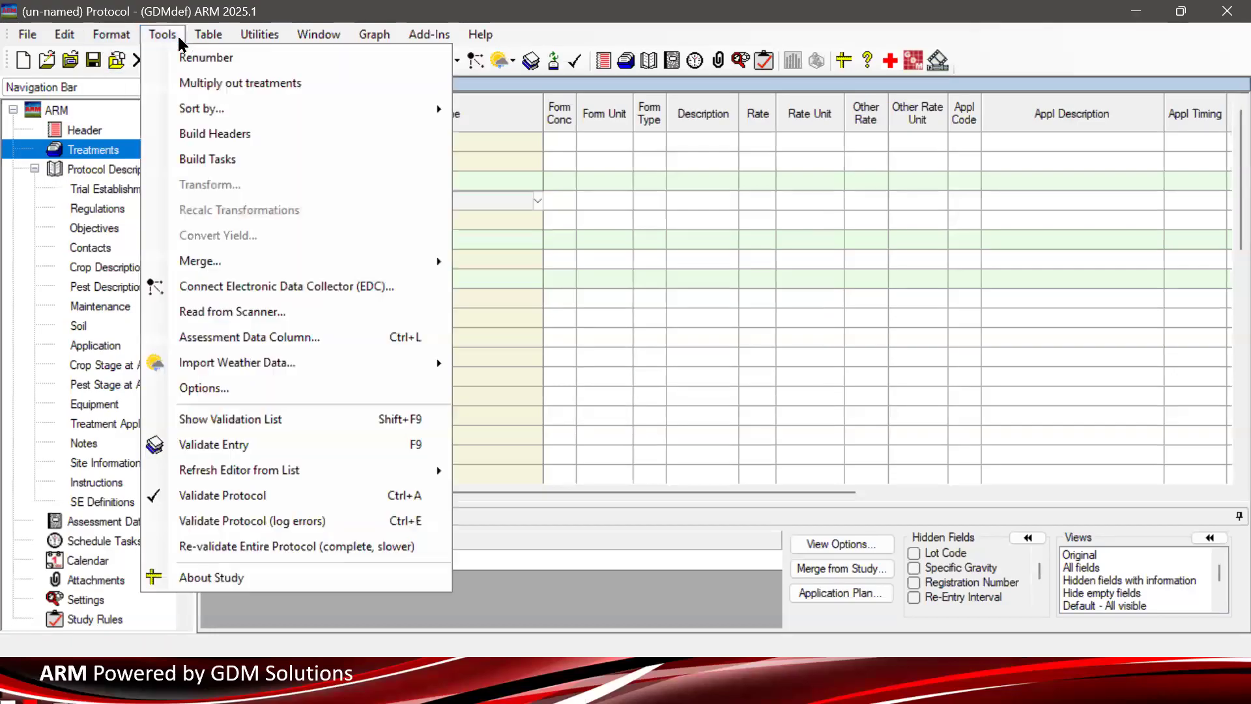
click(215, 83)
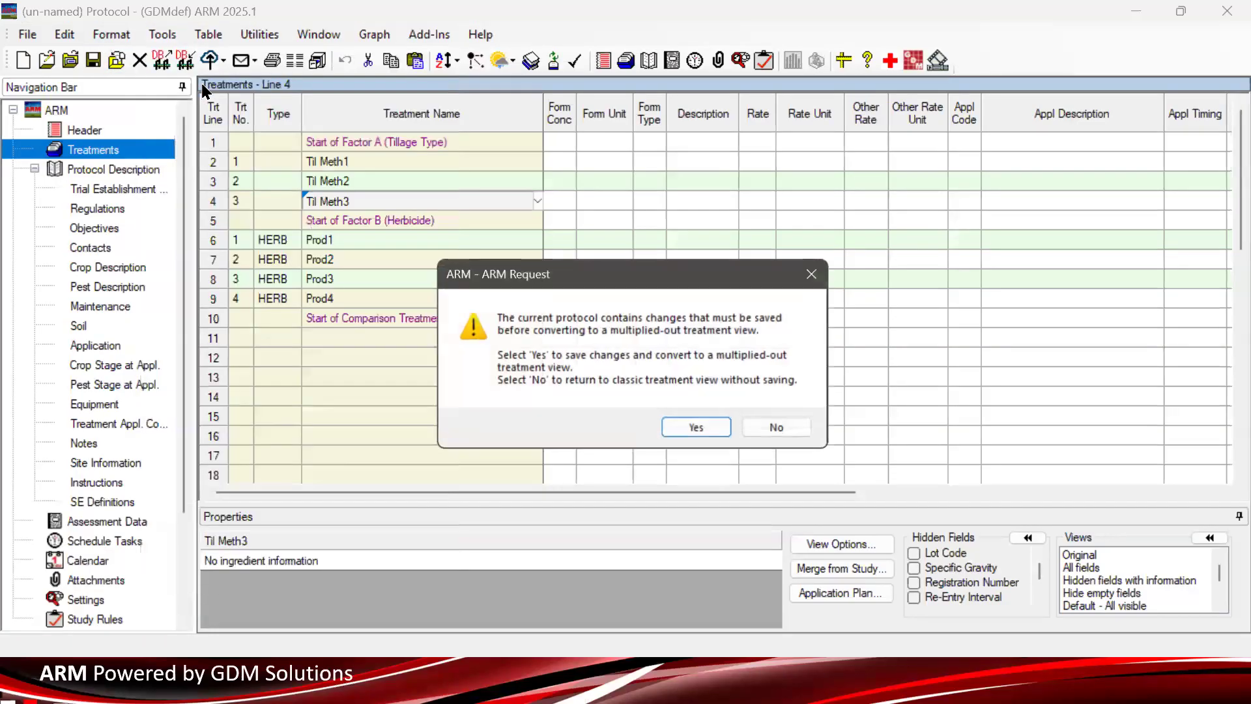
click(705, 431)
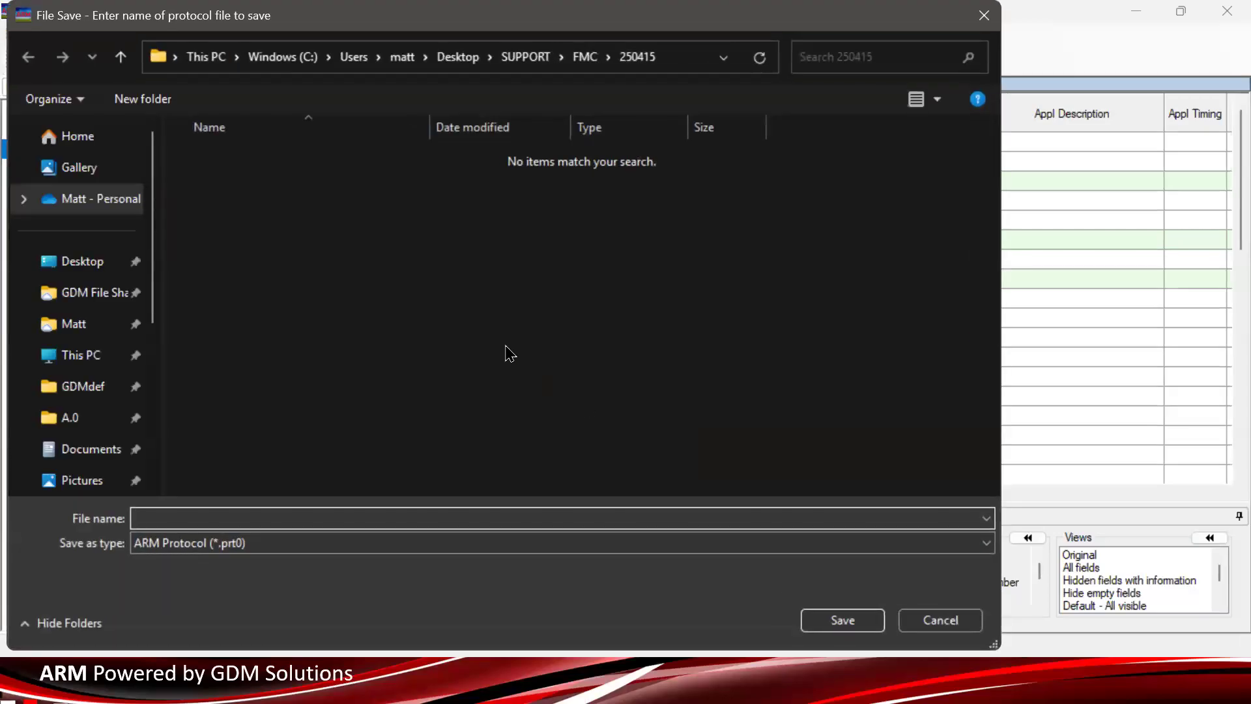
Save the protocol on the Desktop as an ARM Protocol file named webinar
click(81, 261)
click(202, 550)
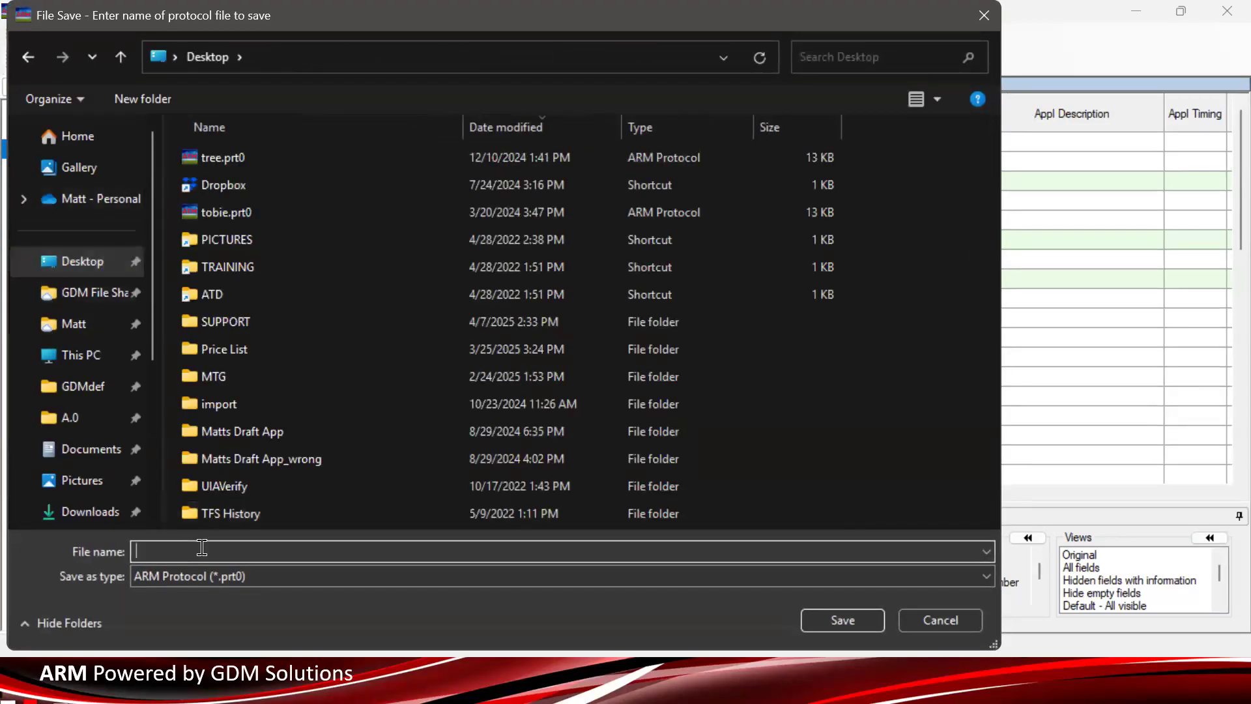
text(mtrial)
key(Return)
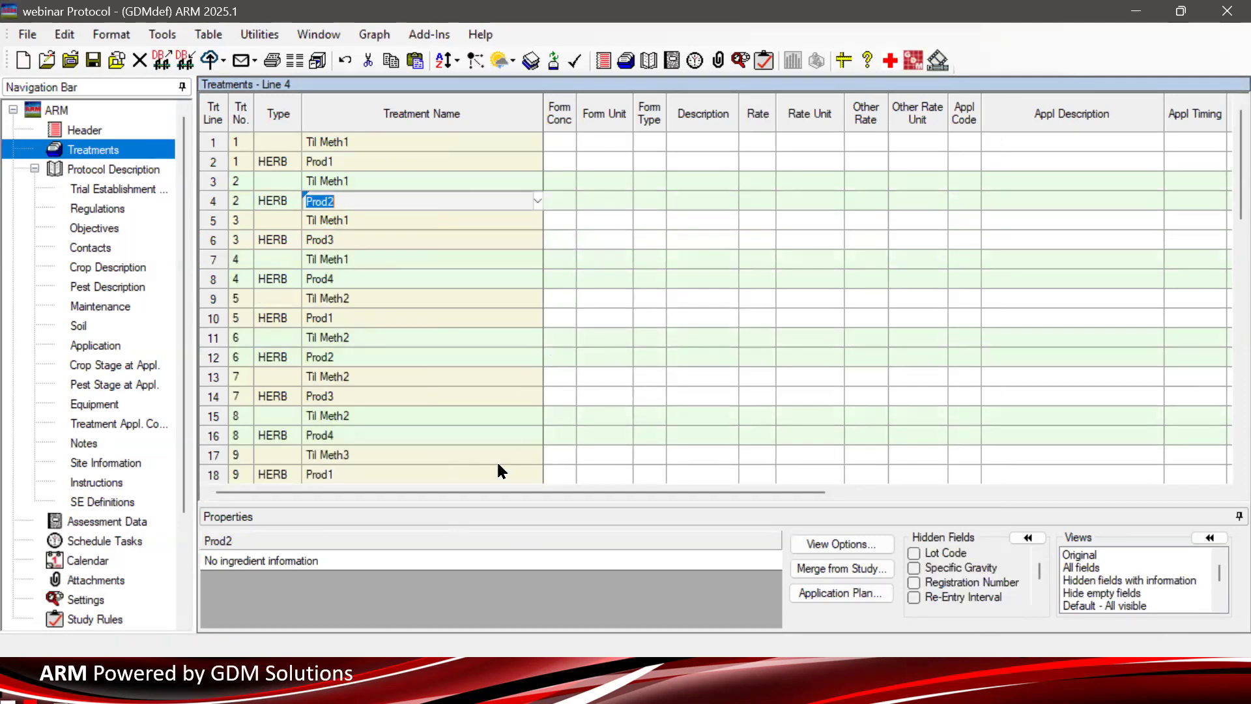
Examine the Factor ID and Level No. columns of the multiplied-out treatments, dismissing the Type warning
drag(456, 492, 983, 506)
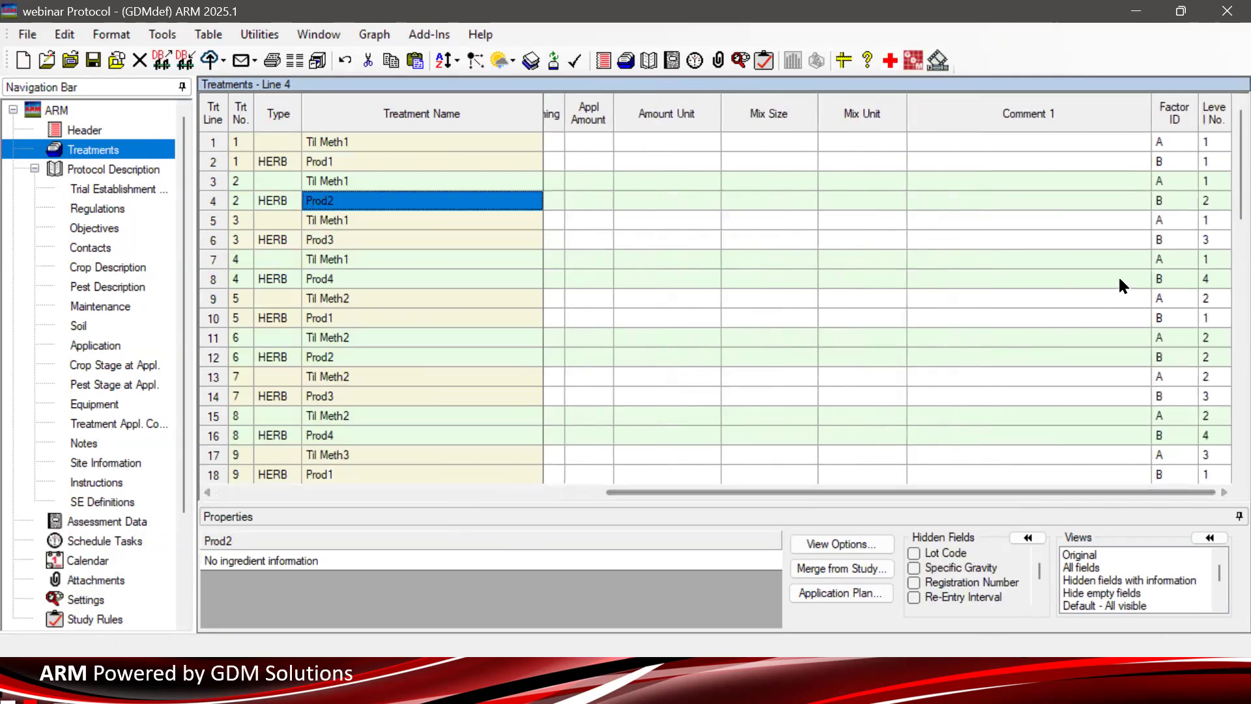
double_click(1159, 141)
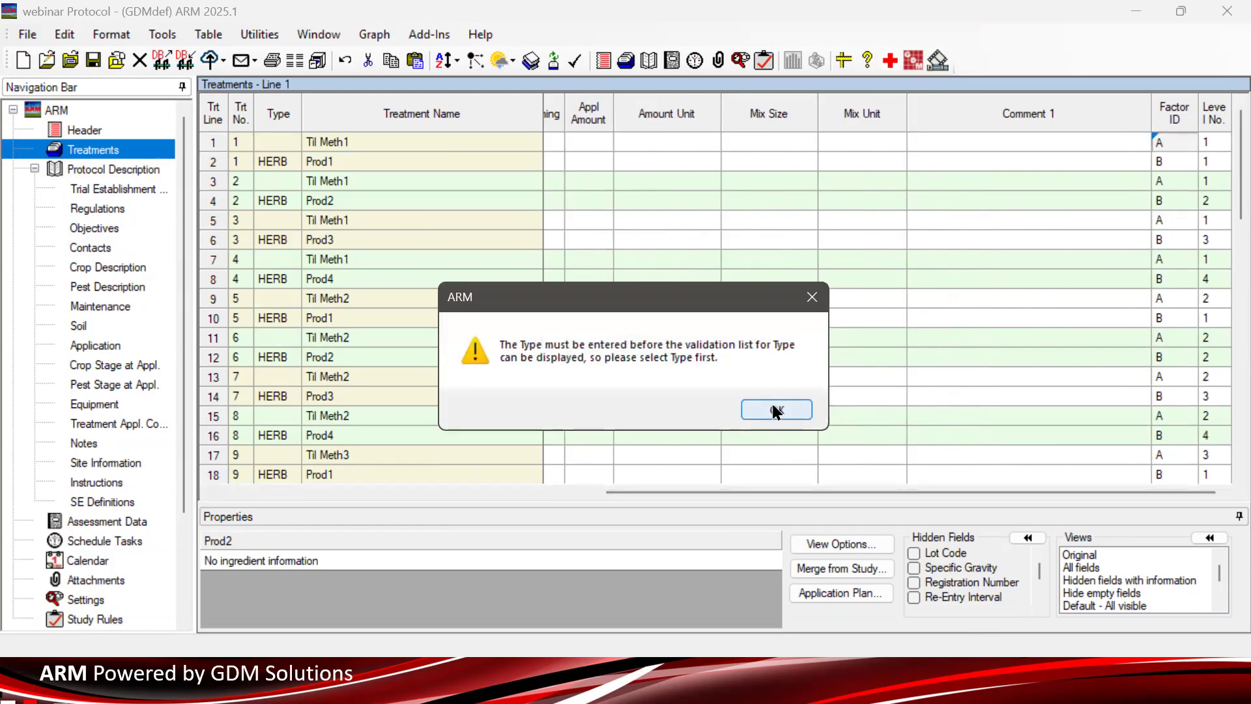
click(775, 411)
click(1173, 161)
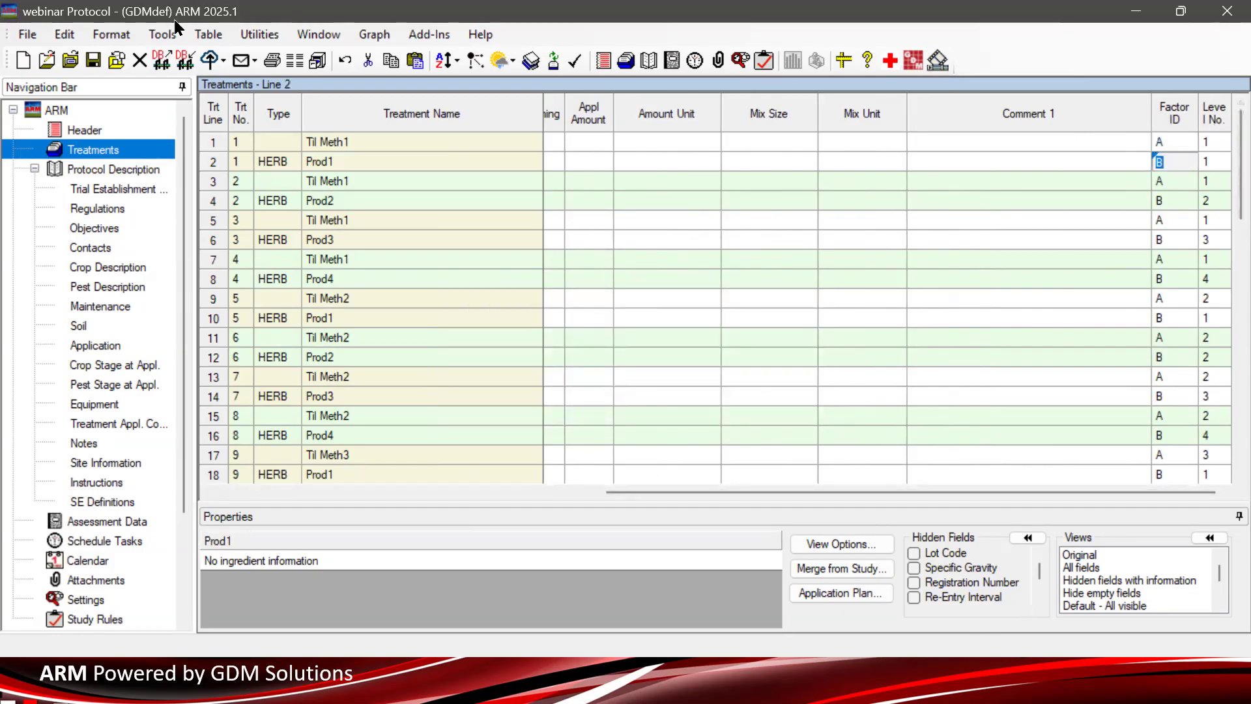
Set the Protocol Treatments report's multi-factor view to Both and preview the report
click(271, 60)
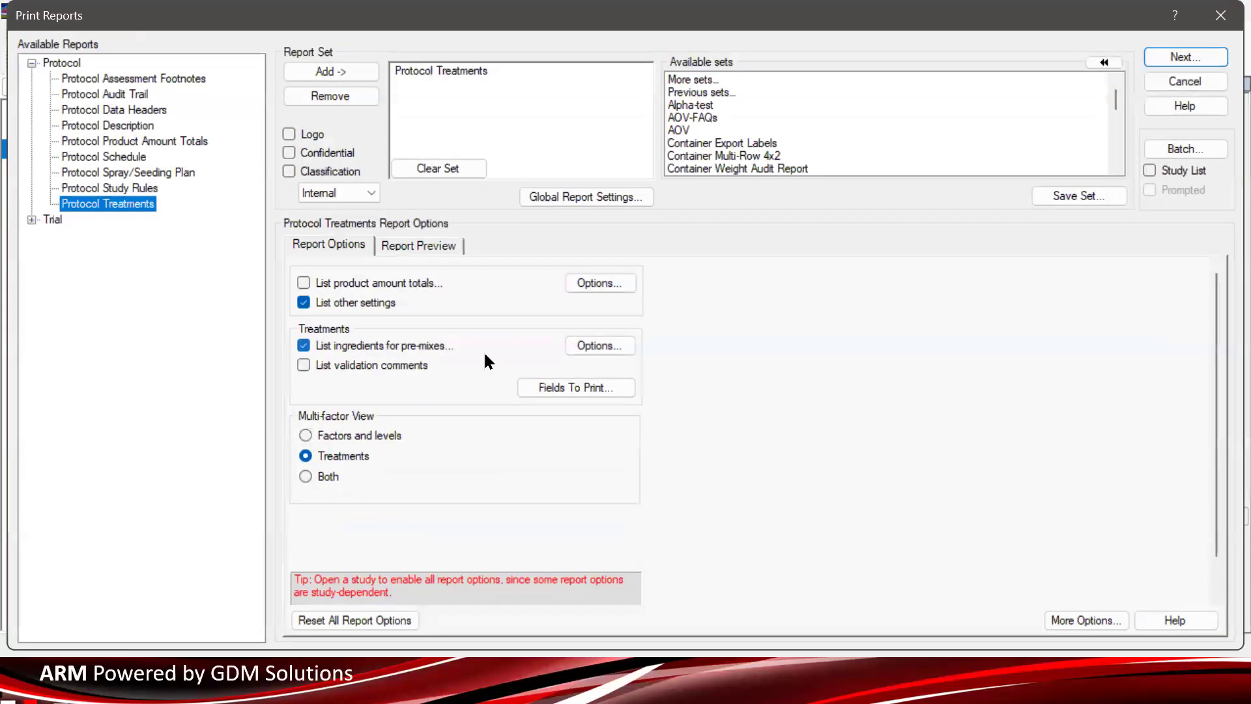
click(331, 477)
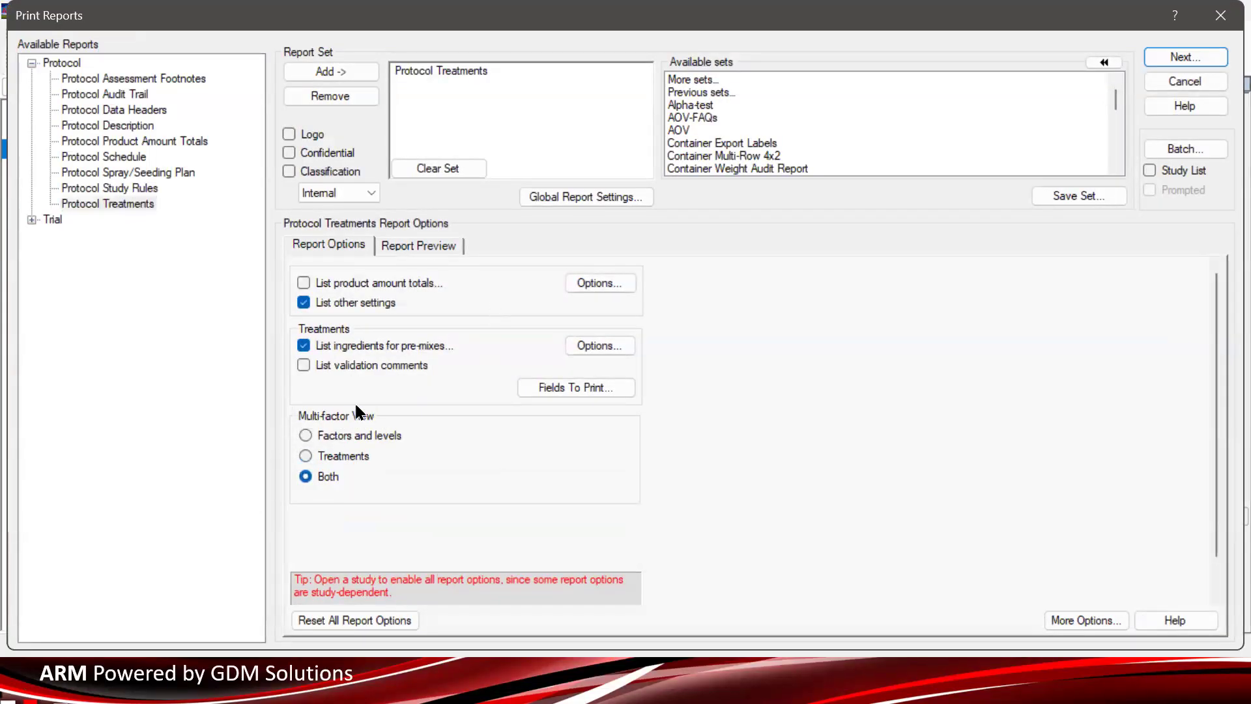
click(409, 248)
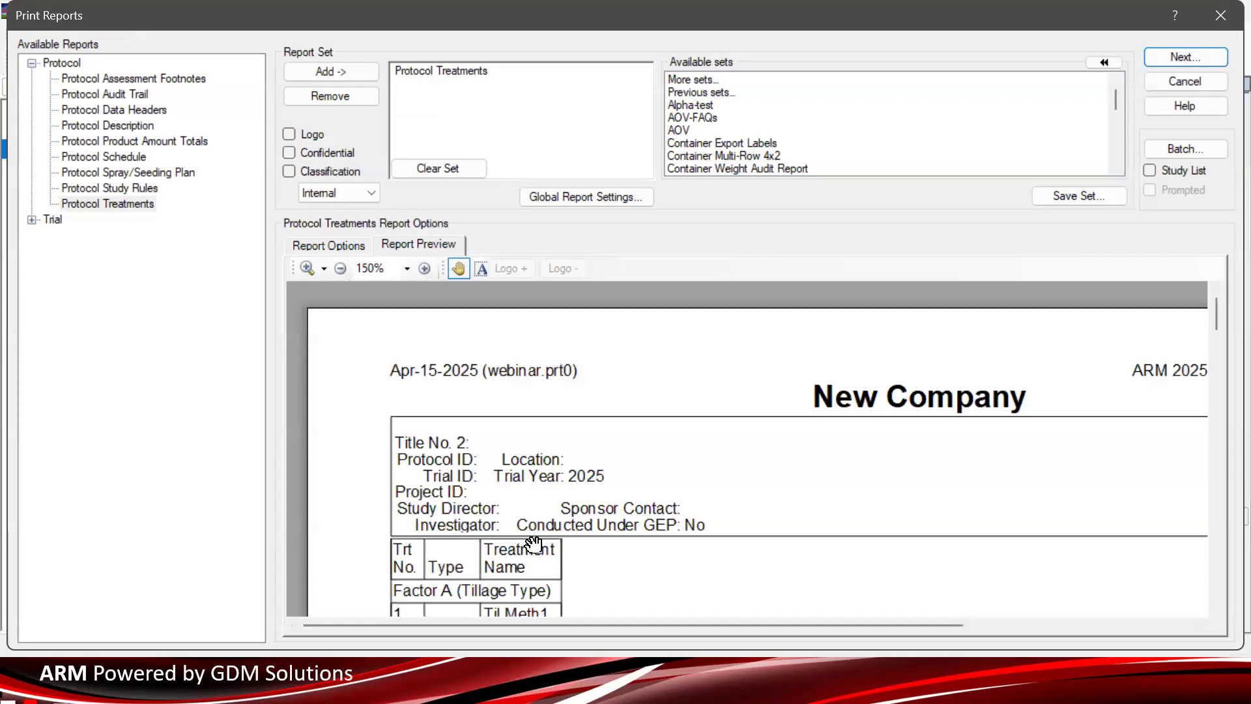
Examine the previewed factor tables and the multiplied-out treatment table with its settings summary, and close Print Reports
scroll(646, 393, down, 3)
scroll(645, 391, down, 8)
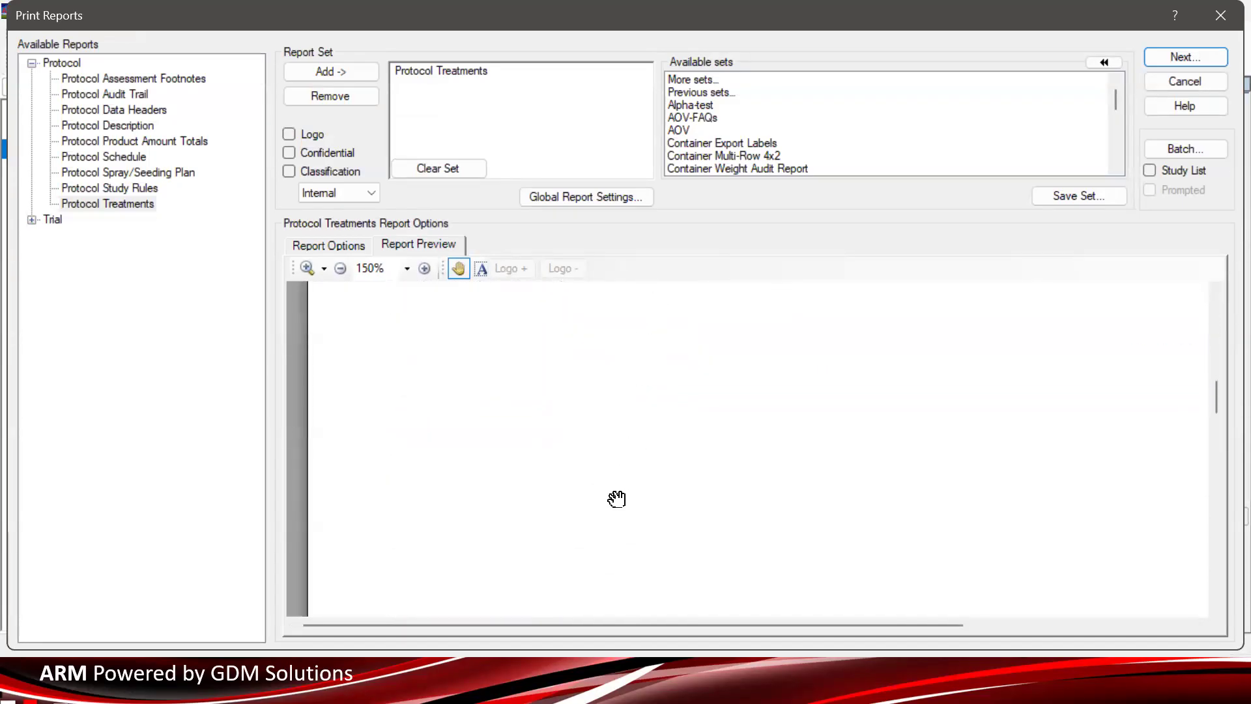
scroll(610, 510, down, 10)
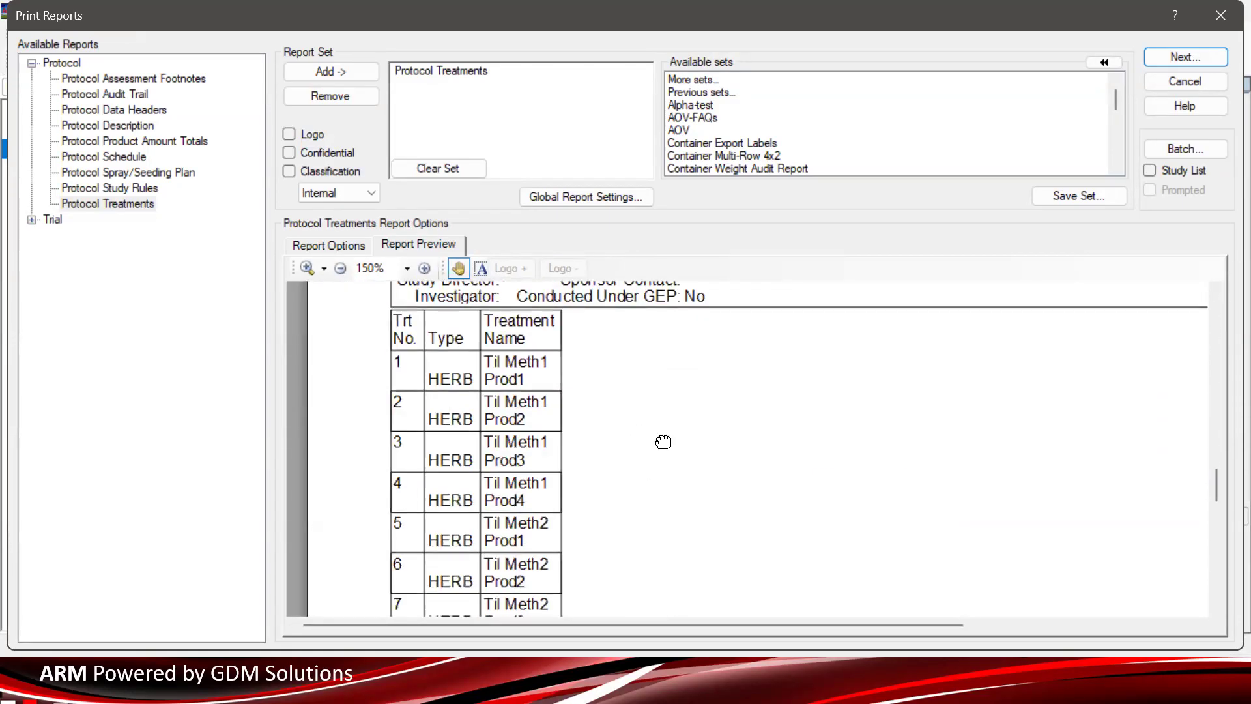
drag(589, 552, 638, 290)
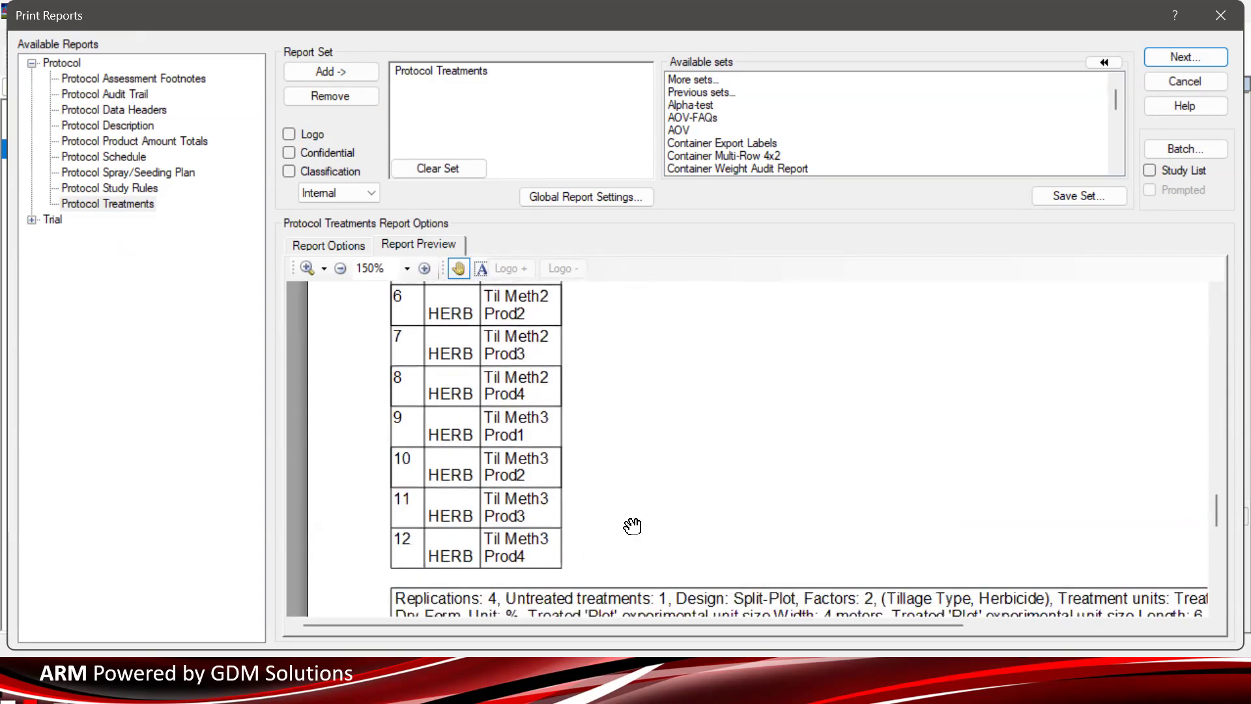
drag(633, 525, 650, 323)
scroll(671, 443, up, 10)
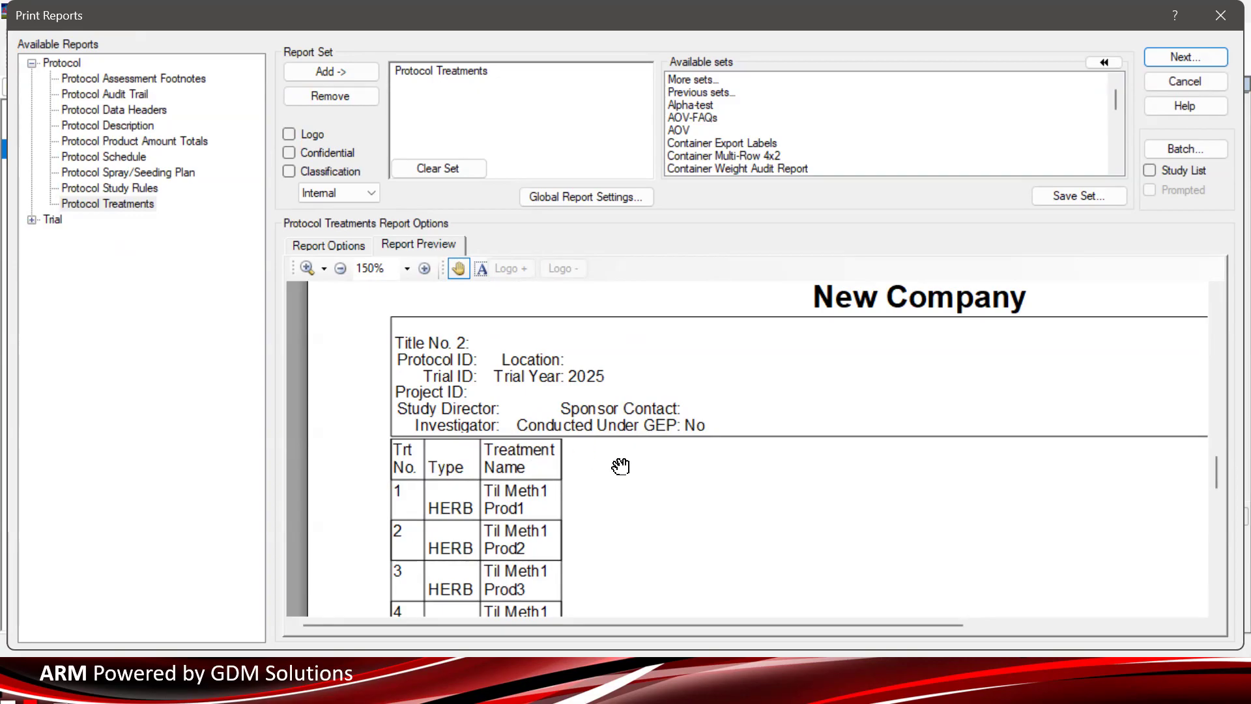
scroll(883, 443, down, 1)
drag(732, 515, 678, 424)
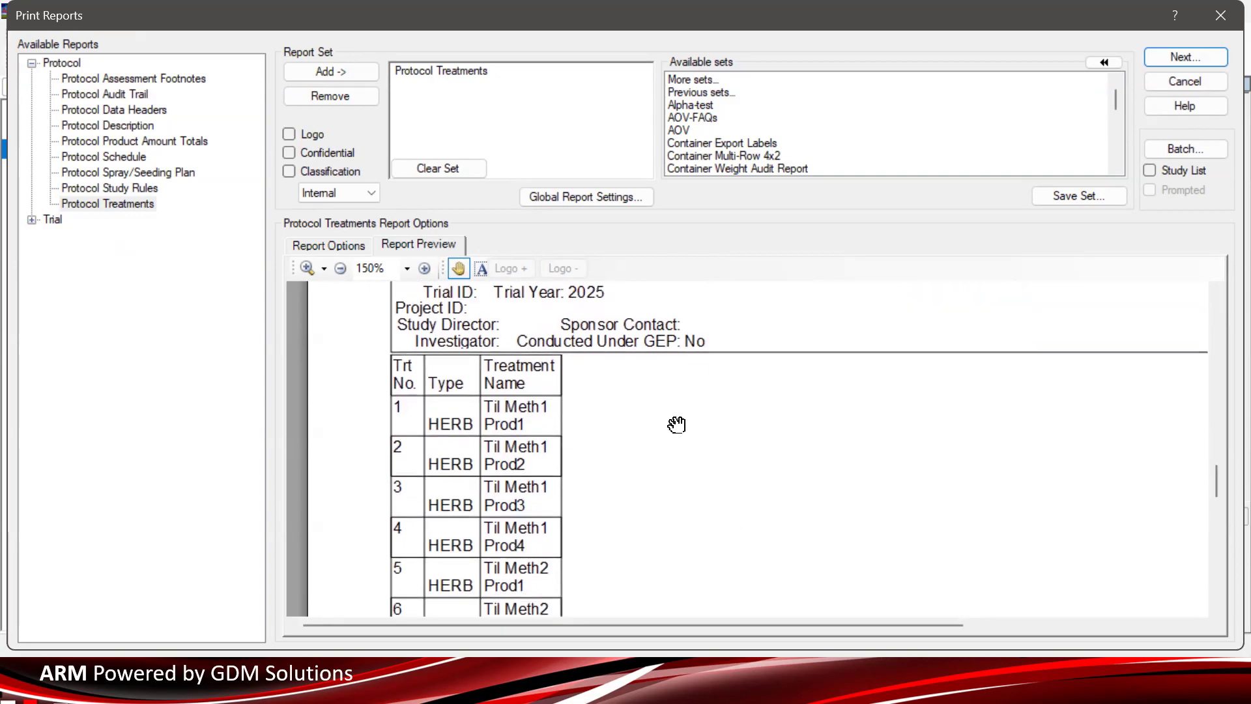
click(1220, 16)
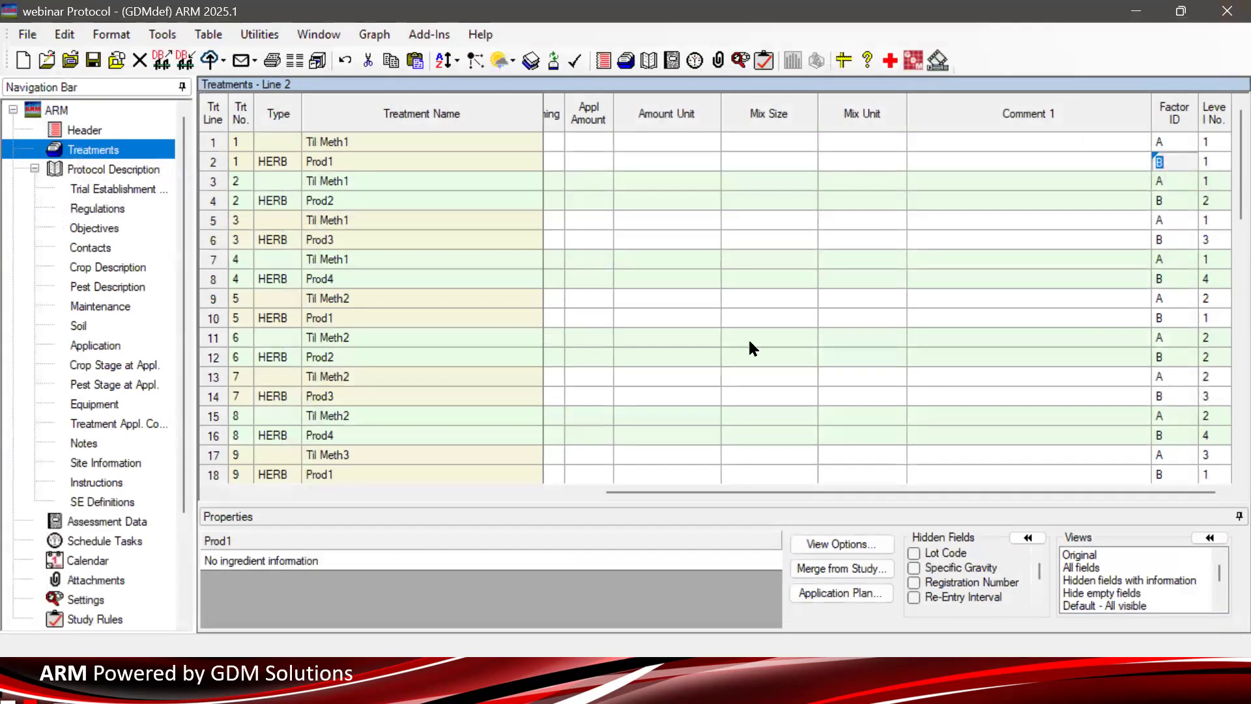